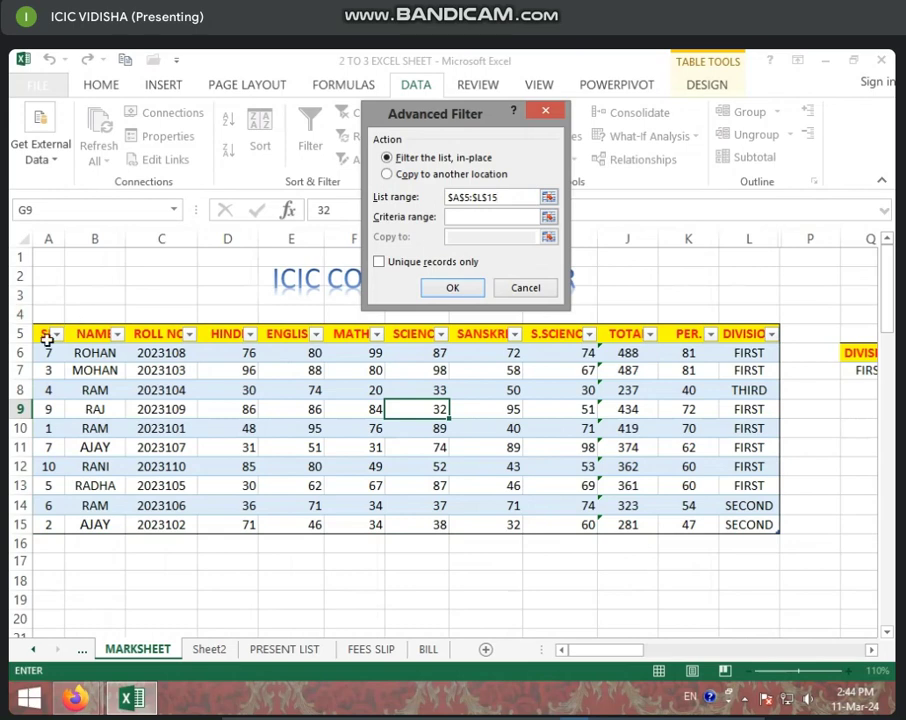
# Set the Advanced Filter's list range to the whole marksheet table and its criteria range to Q6:Q7.
pyautogui.moveTo(44, 333); pyautogui.dragTo(770, 526)
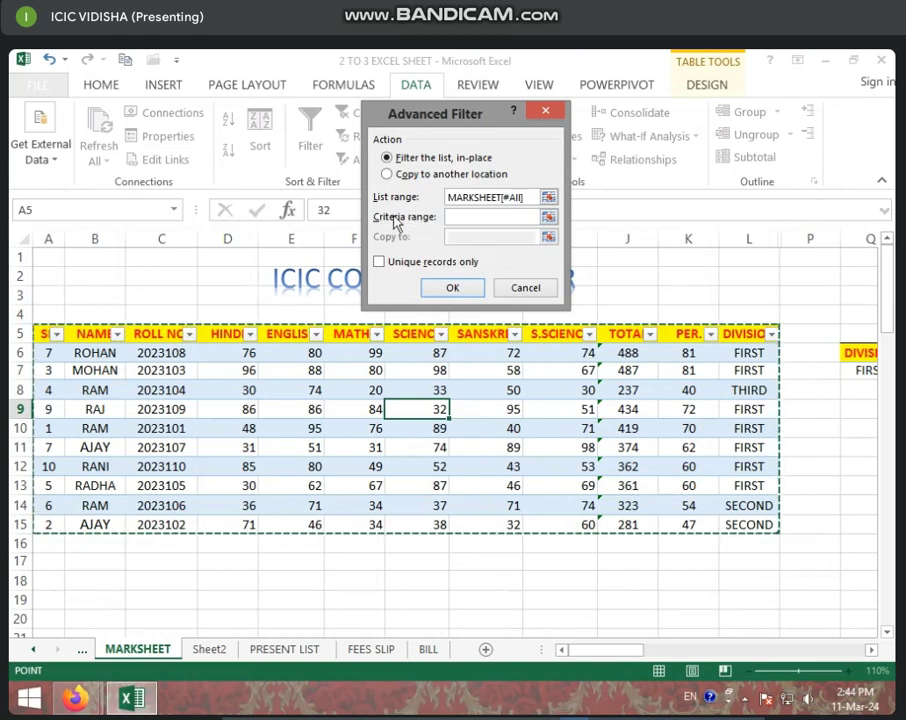
pyautogui.click(472, 218)
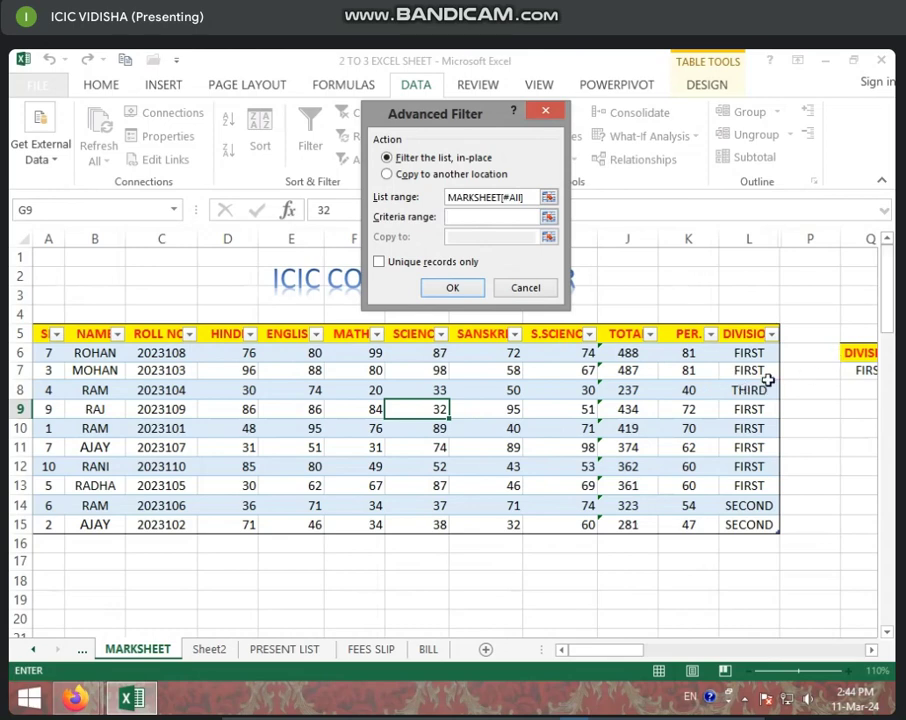
pyautogui.moveTo(874, 355); pyautogui.dragTo(866, 366)
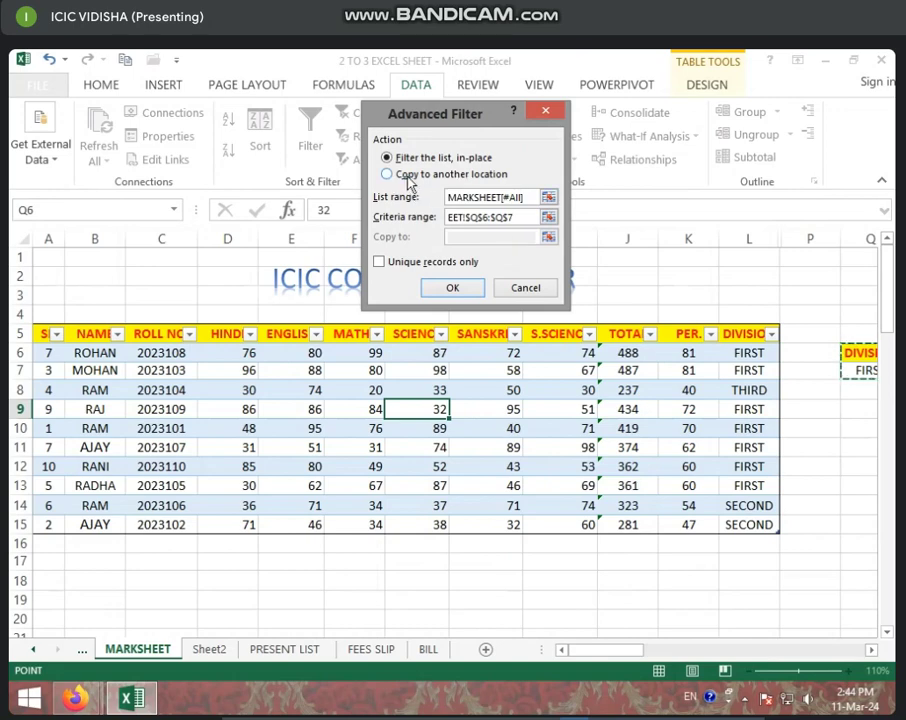
# Copy the filtered records to another location starting at cell S7 and run the Advanced Filter.
pyautogui.click(405, 178)
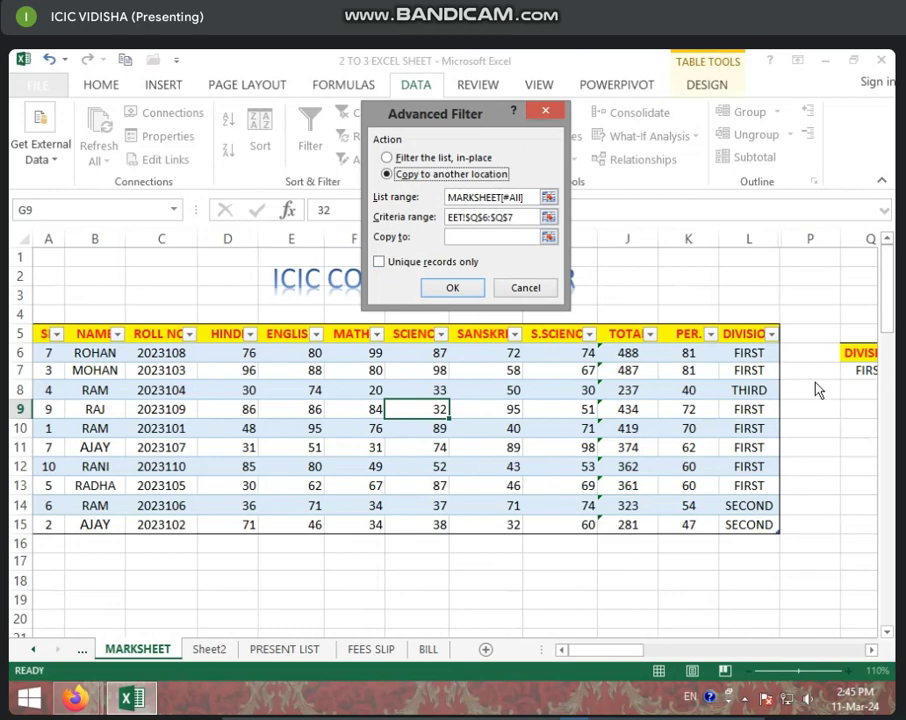
pyautogui.click(470, 235)
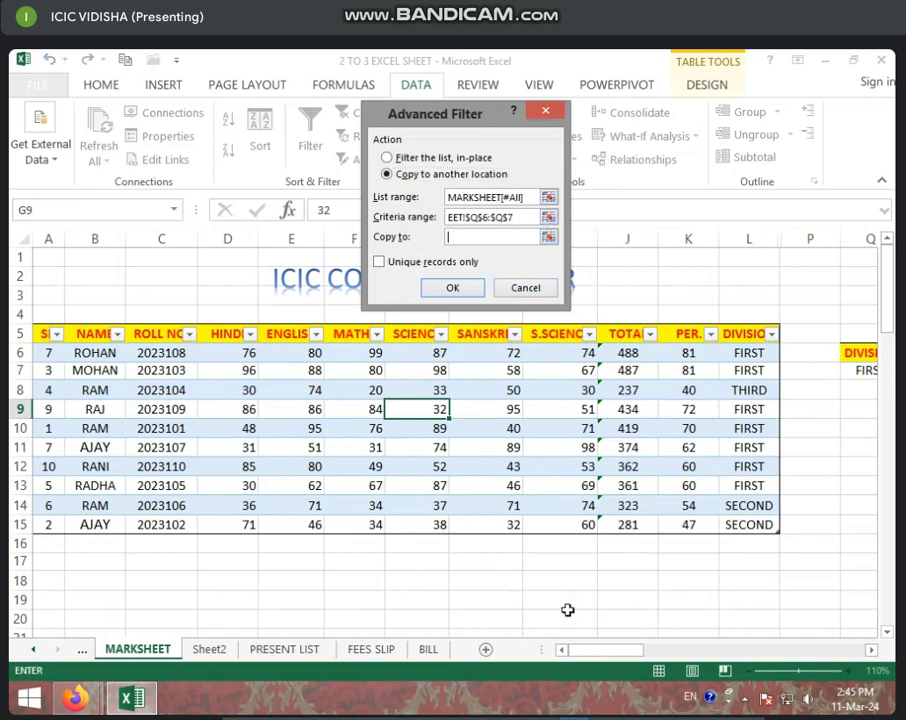
pyautogui.moveTo(588, 650); pyautogui.dragTo(645, 651)
pyautogui.click(441, 376)
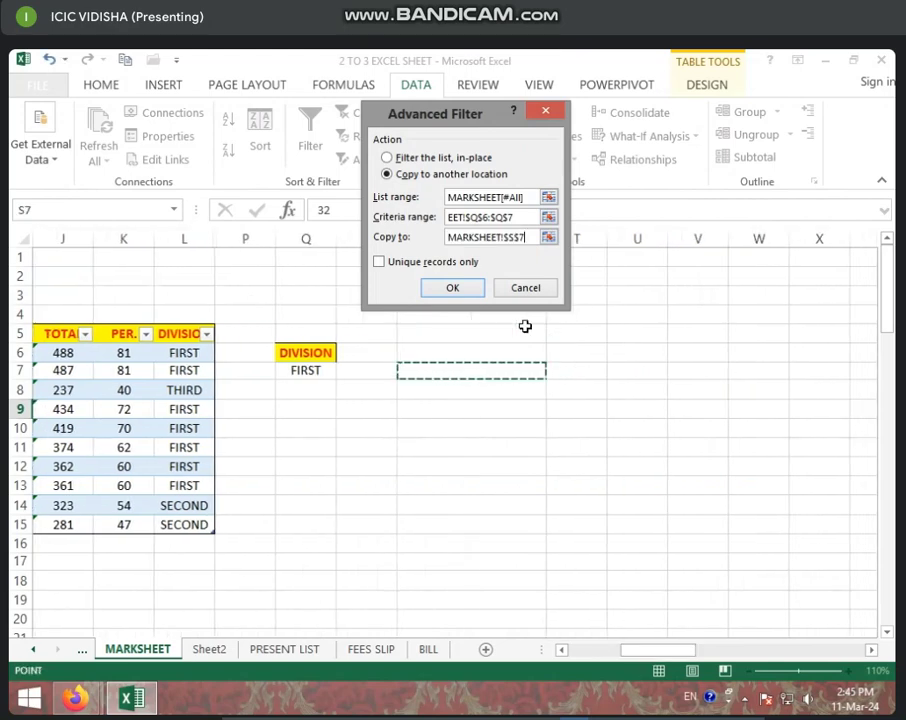
pyautogui.click(444, 291)
# Examine the extracted records across all columns, checking the DIVISION values in every row.
pyautogui.click(740, 428)
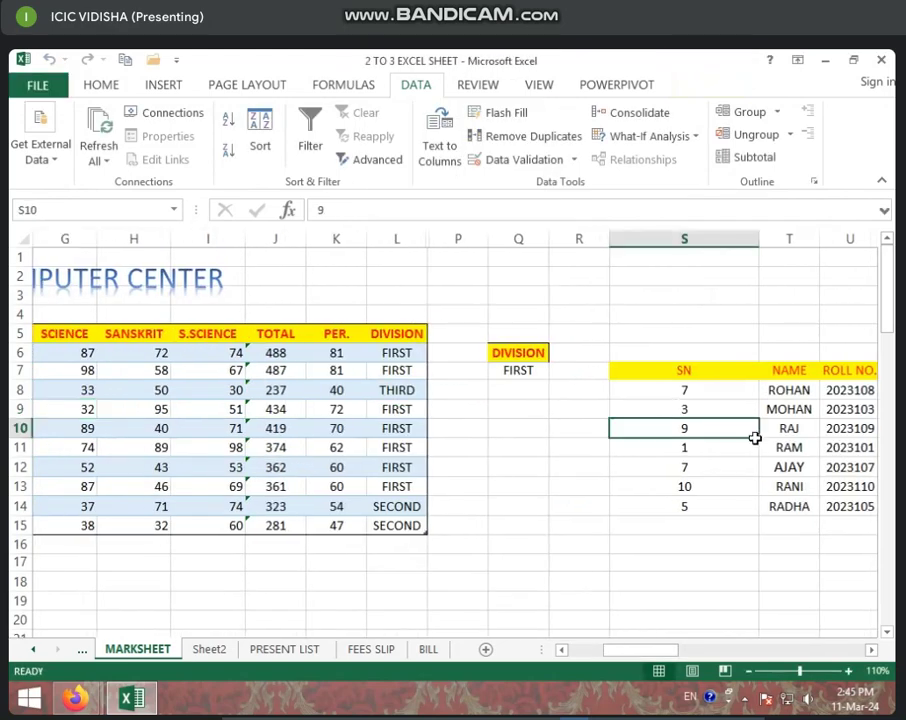
pyautogui.press('Right')
pyautogui.press('Right')
pyautogui.press('Right')
pyautogui.press('Right')
pyautogui.press('Right')
pyautogui.press('Right')
pyautogui.press('Right')
pyautogui.press('Right')
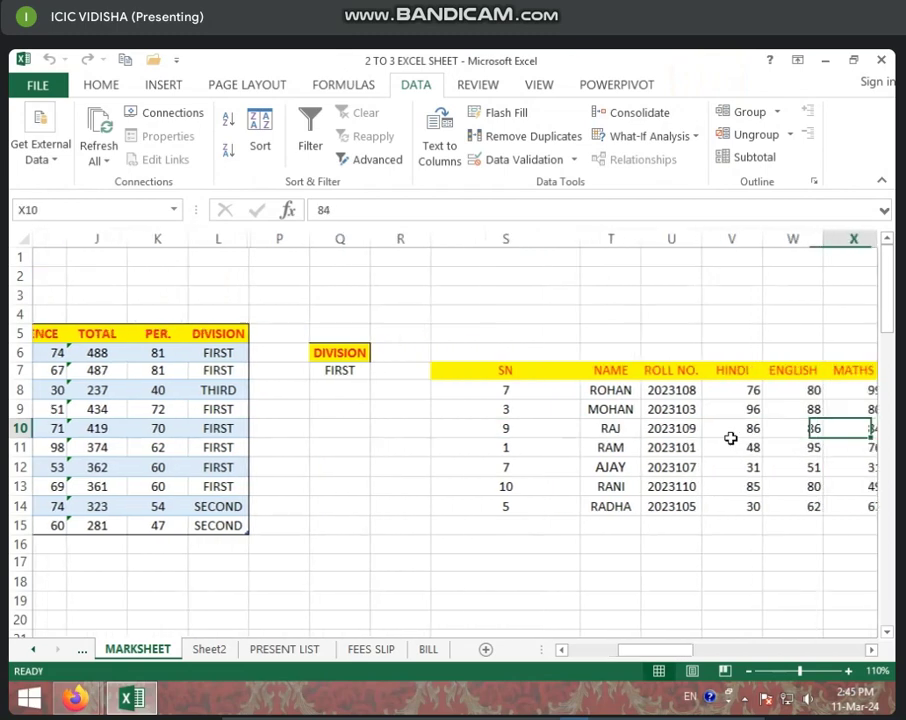
pyautogui.press('Right')
pyautogui.press('Right')
pyautogui.press('Right')
pyautogui.press('Right')
pyautogui.press('Right')
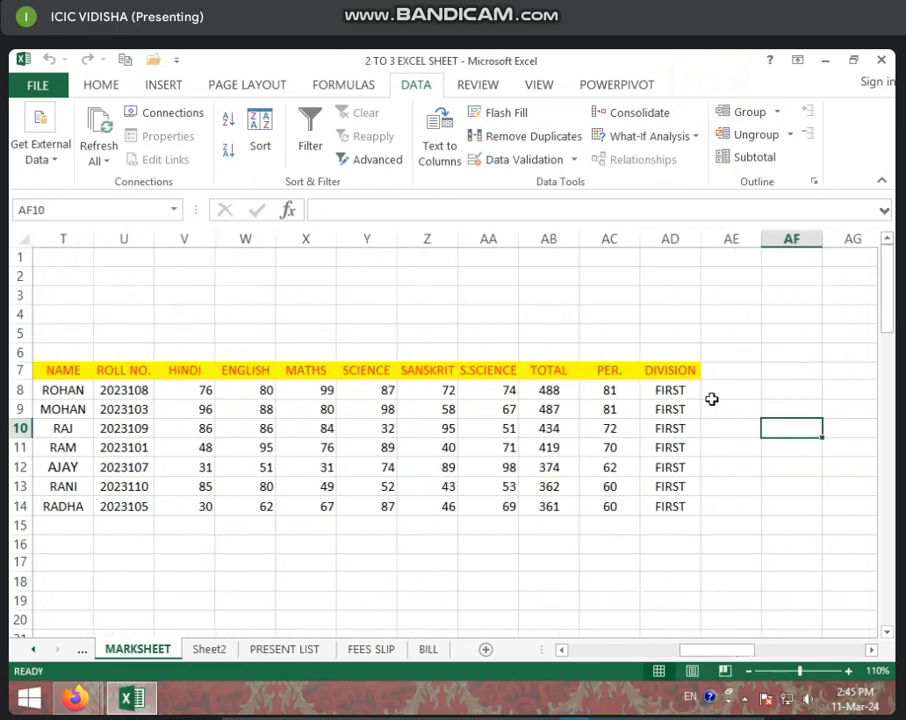
pyautogui.moveTo(674, 394); pyautogui.dragTo(678, 527)
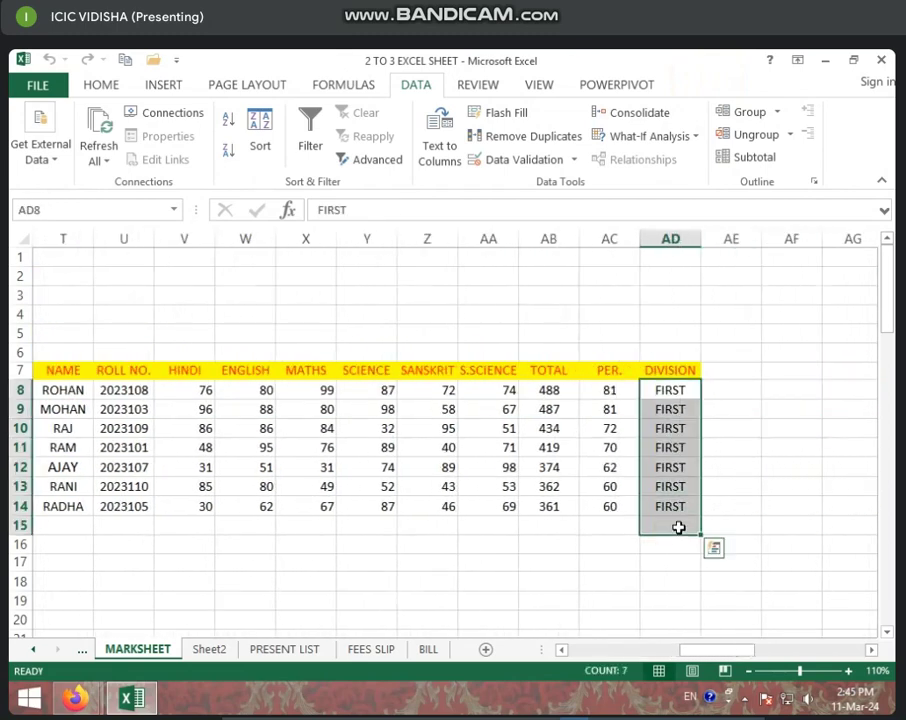
pyautogui.click(430, 508)
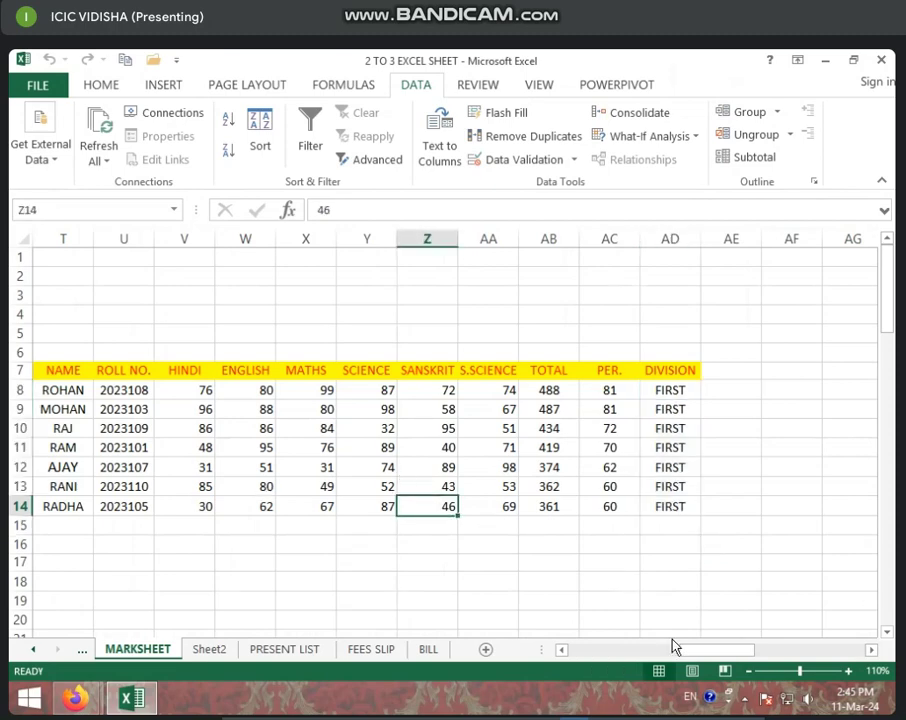
# Delete the ENGLISH, MATHS and SCIENCE columns (E to G) from the marksheet.
pyautogui.moveTo(698, 651); pyautogui.dragTo(583, 662)
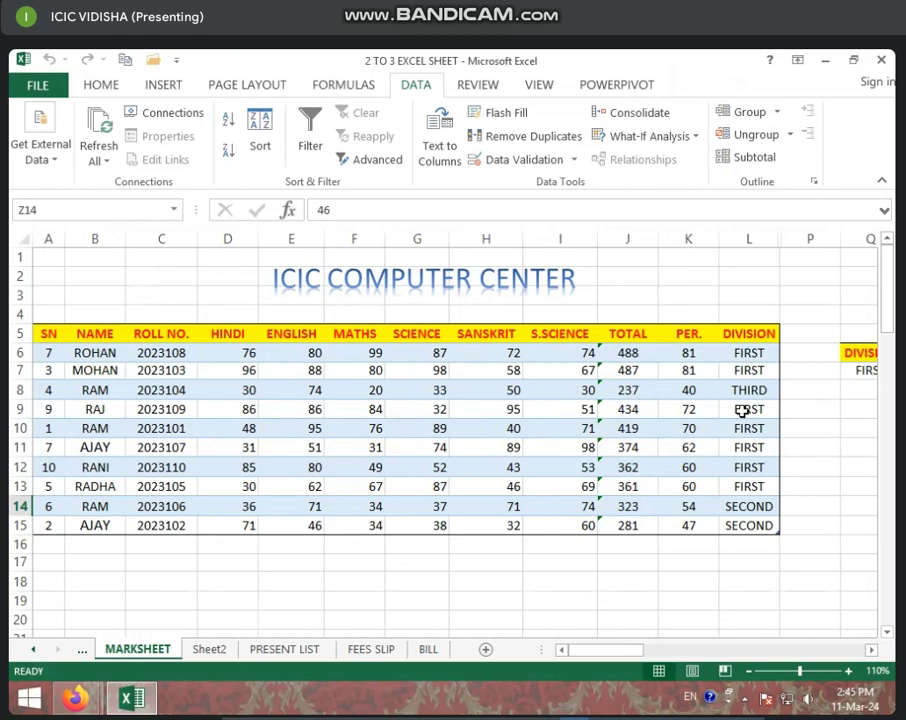
pyautogui.click(540, 449)
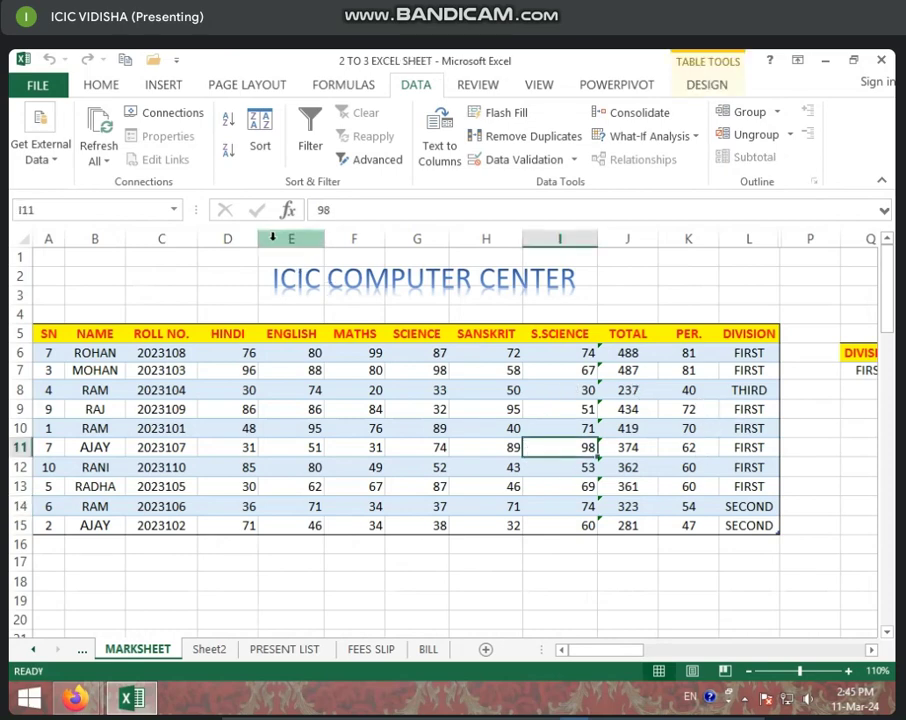
pyautogui.moveTo(272, 237); pyautogui.dragTo(421, 237)
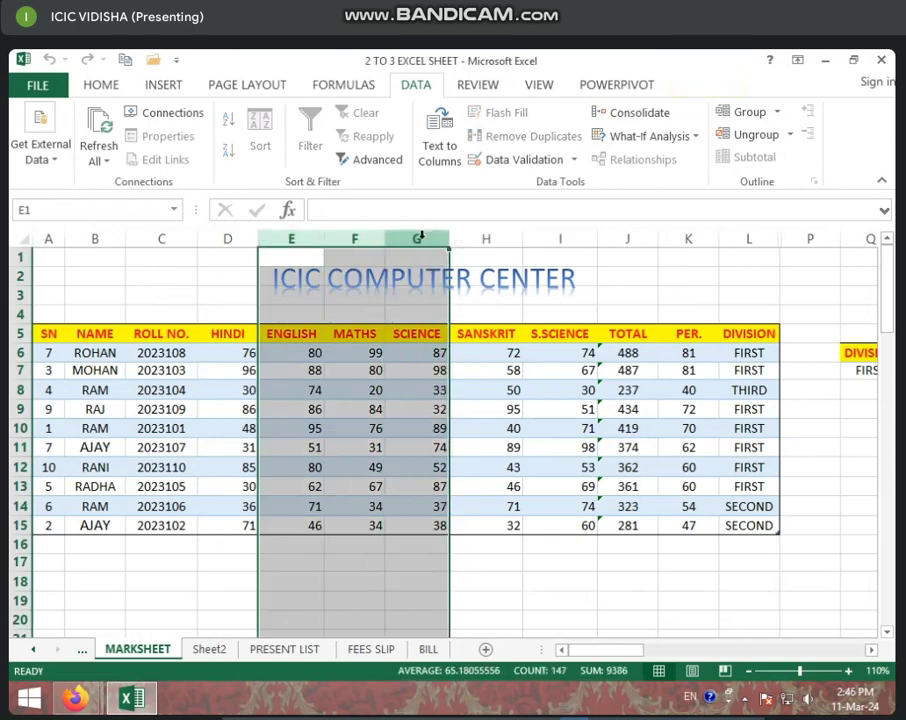
pyautogui.rightClick(421, 237)
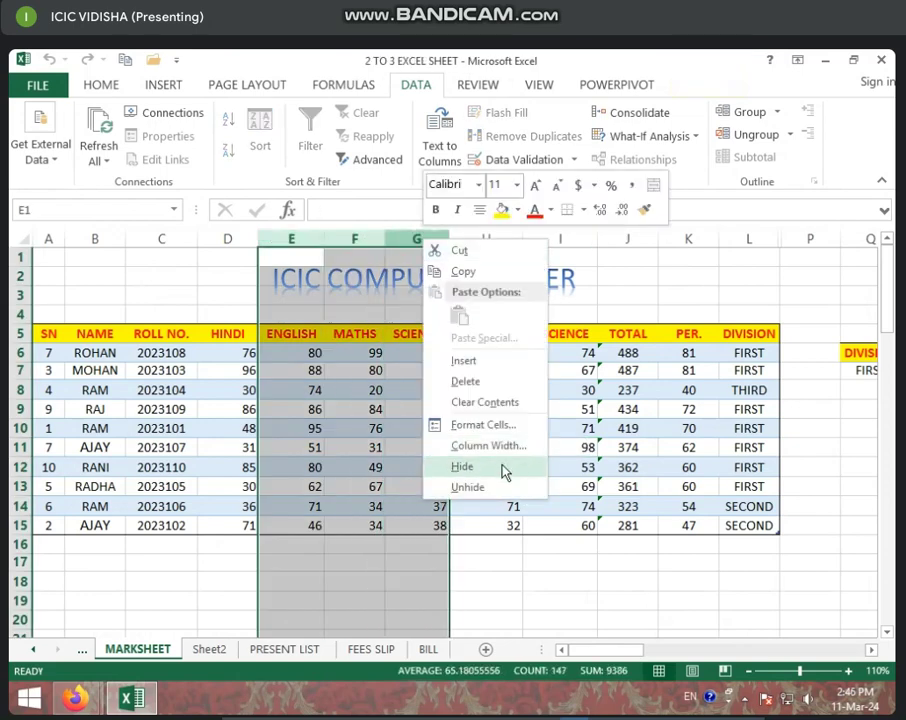
pyautogui.click(465, 379)
pyautogui.click(383, 434)
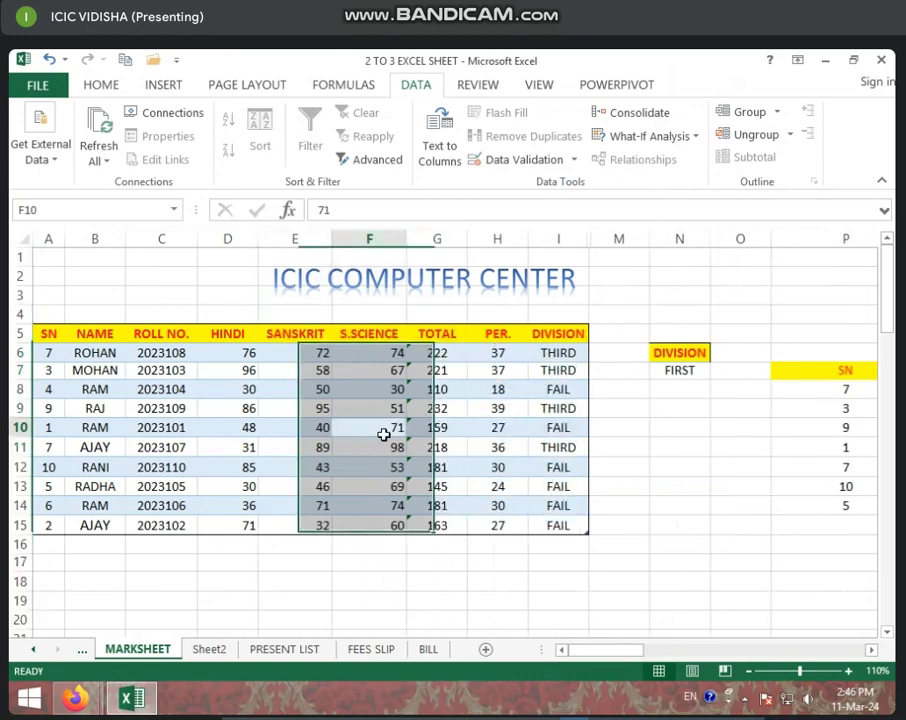
# Clear the contents of the old DIVISION criteria cells and the extracted records beside the marksheet.
pyautogui.moveTo(651, 340); pyautogui.dragTo(816, 560)
pyautogui.hscroll(-5, 816, 560)
pyautogui.click(620, 502)
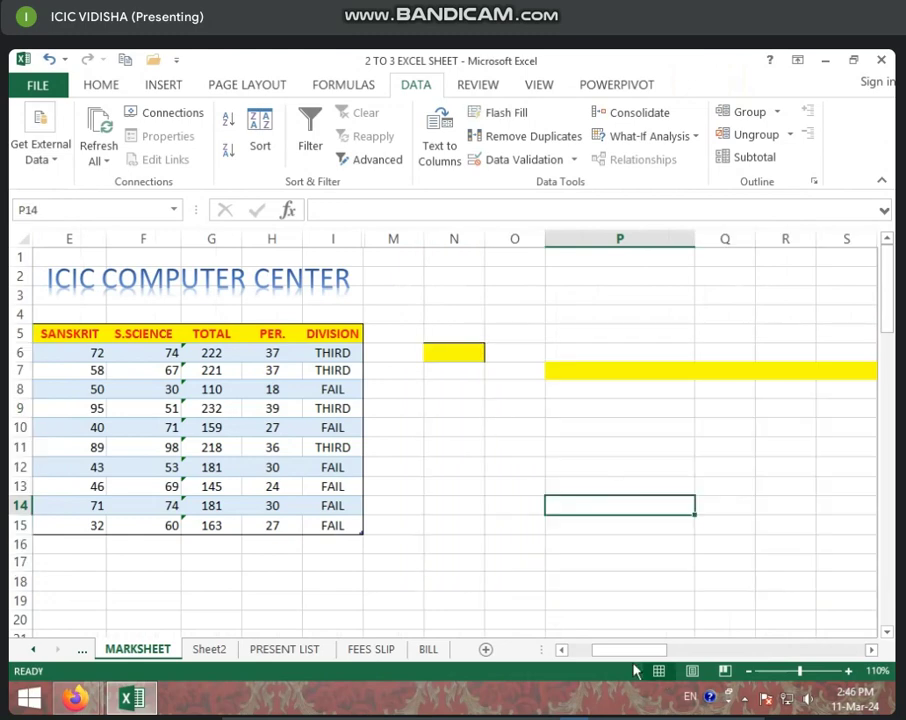
pyautogui.moveTo(617, 652); pyautogui.dragTo(524, 660)
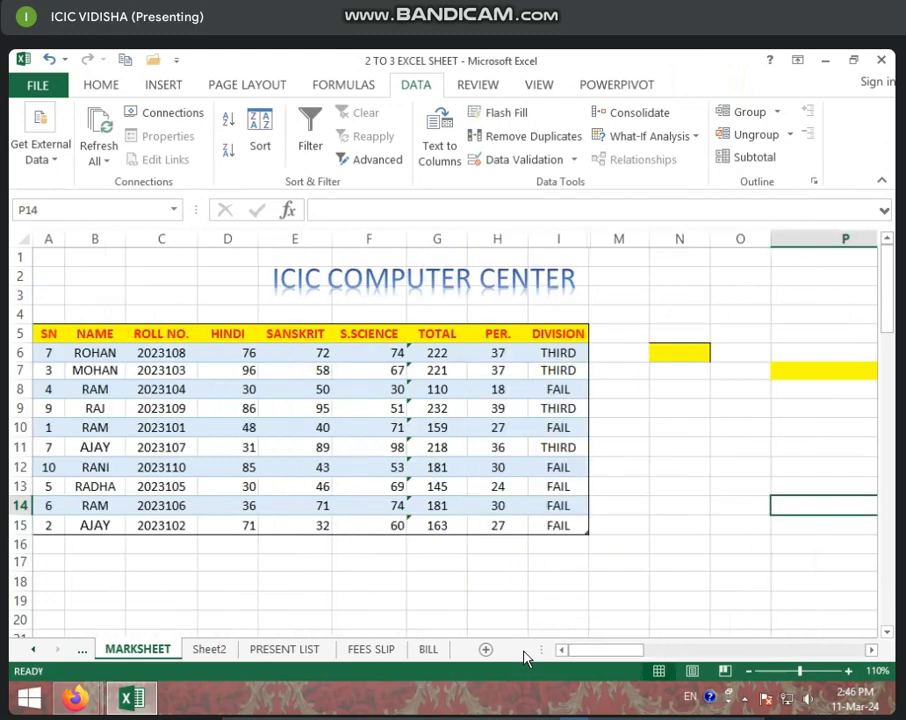
# Turn on filtering for the marksheet table's header row.
pyautogui.click(92, 430)
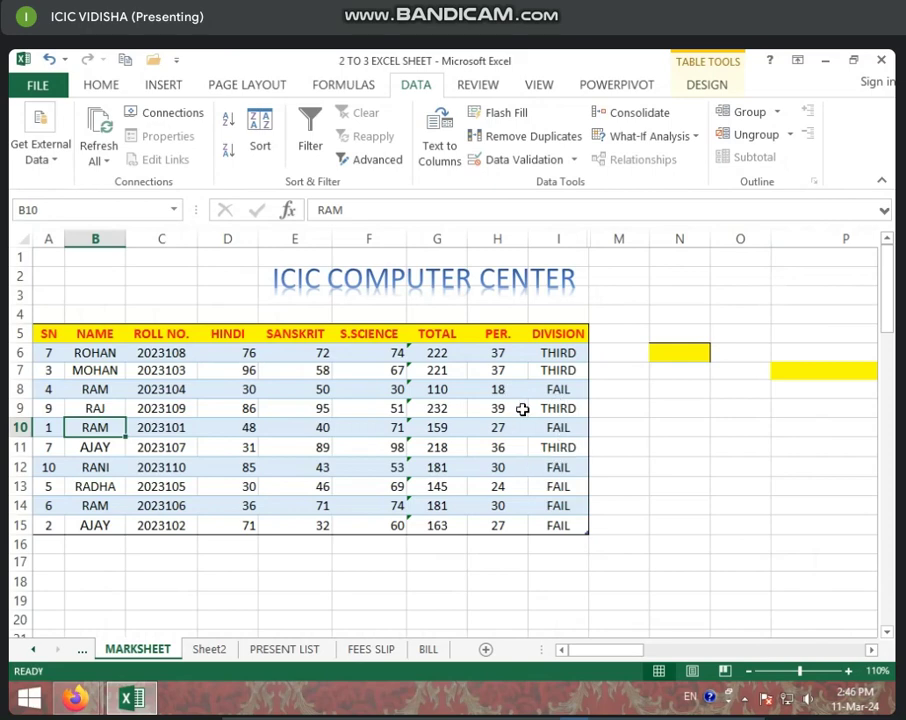
pyautogui.click(558, 353)
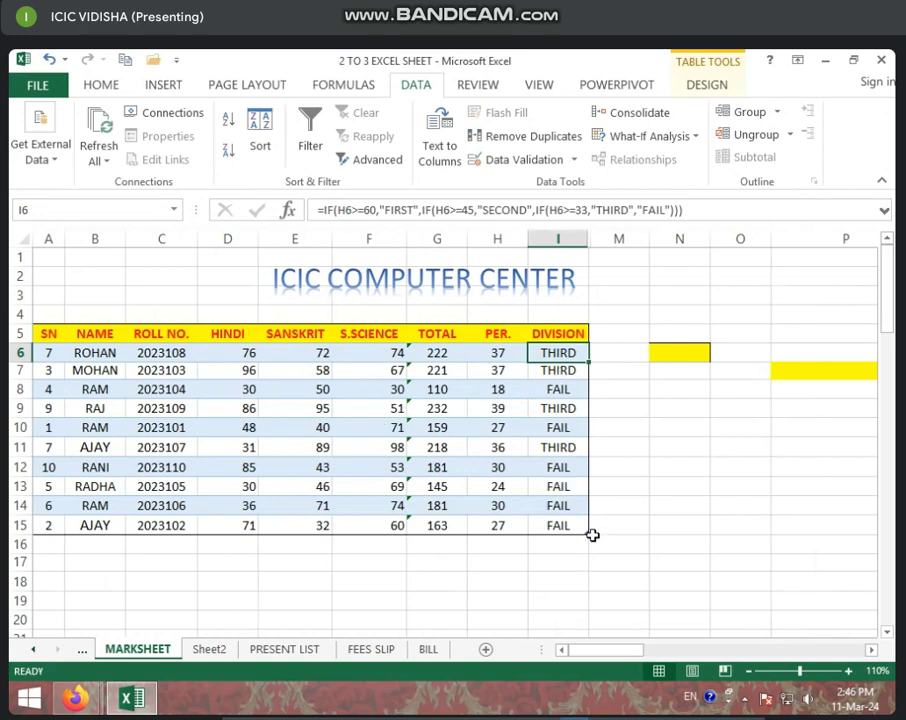
pyautogui.click(89, 372)
pyautogui.moveTo(92, 351); pyautogui.dragTo(125, 325)
pyautogui.click(95, 333)
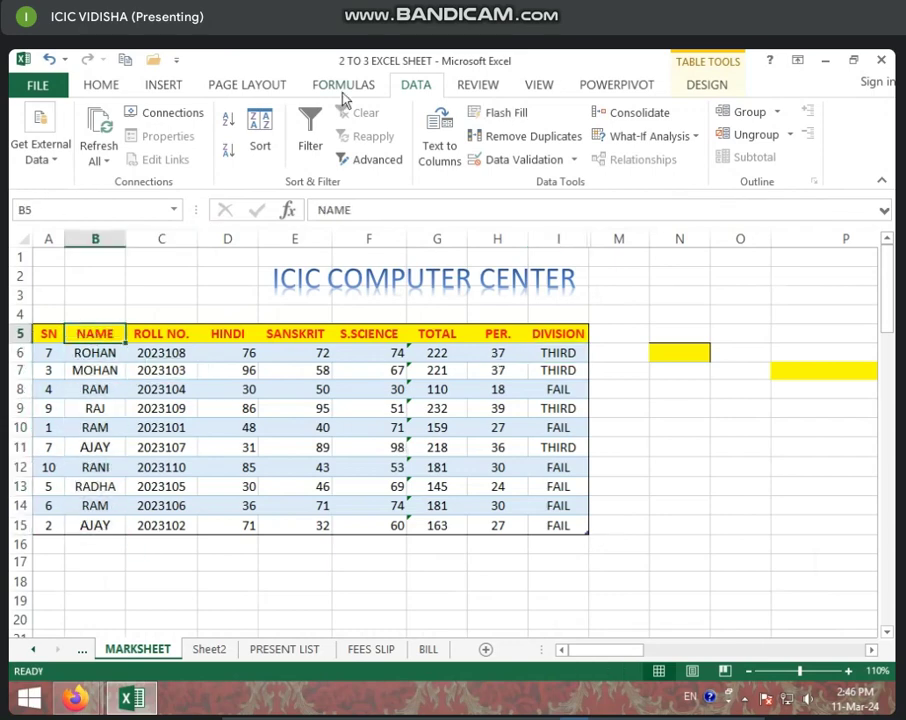
pyautogui.click(303, 135)
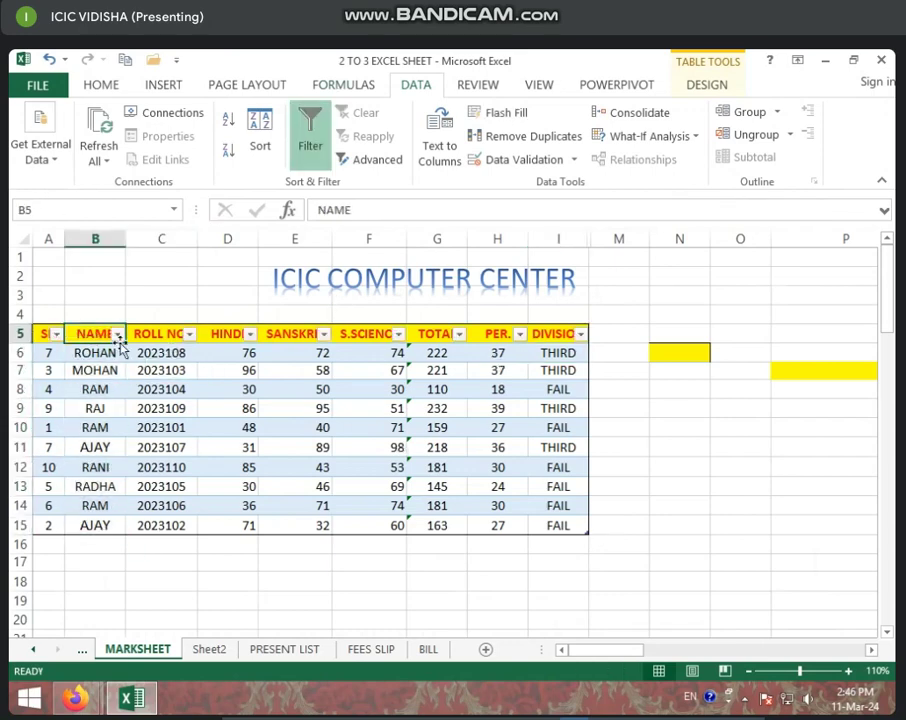
# Filter the DIVISION column to show only FAIL records.
pyautogui.click(580, 334)
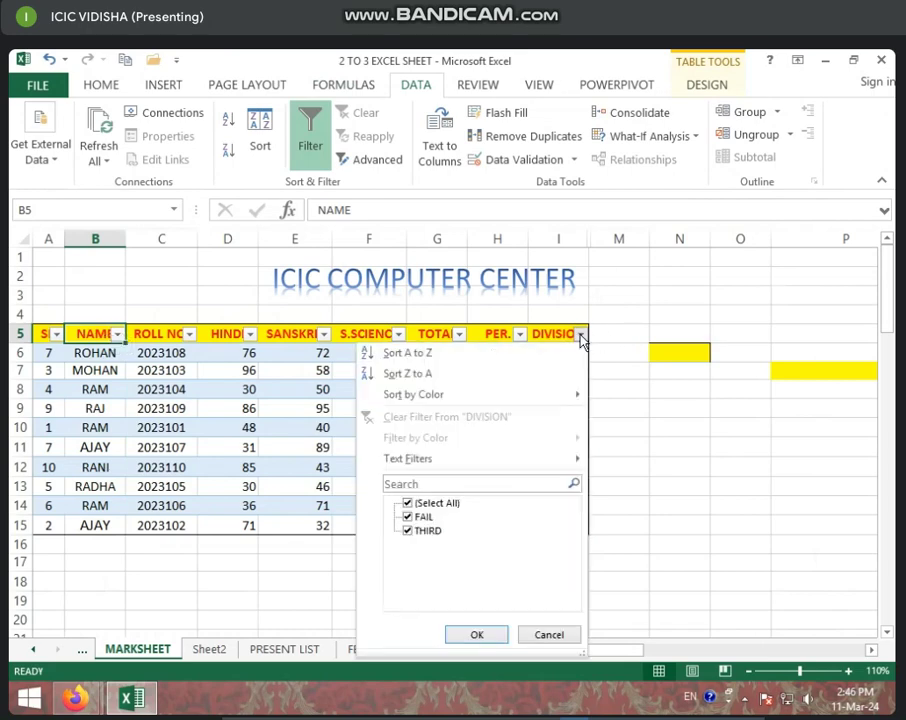
pyautogui.click(412, 503)
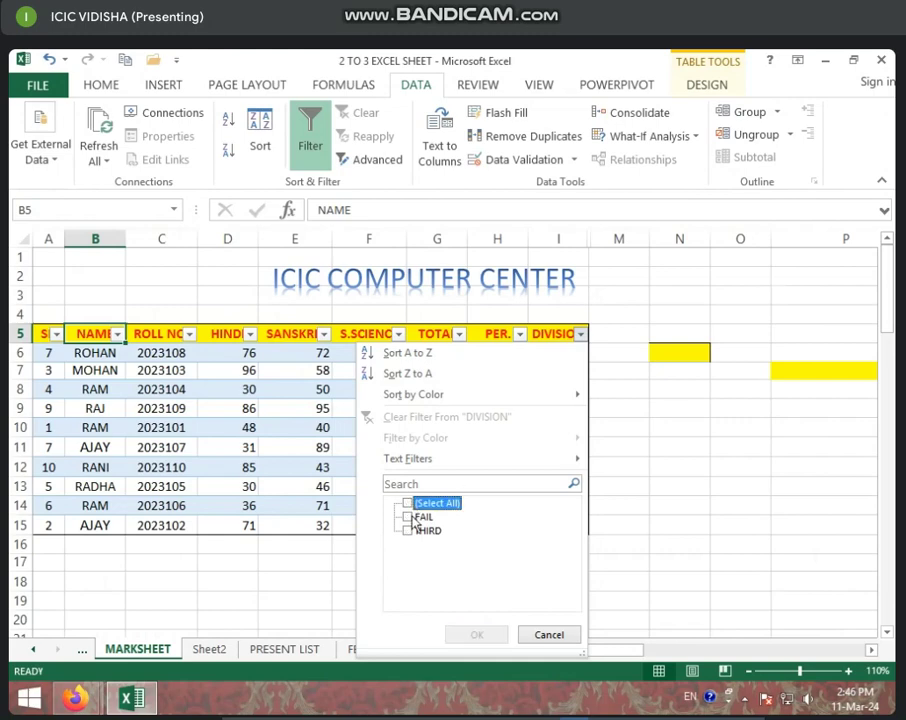
pyautogui.click(408, 518)
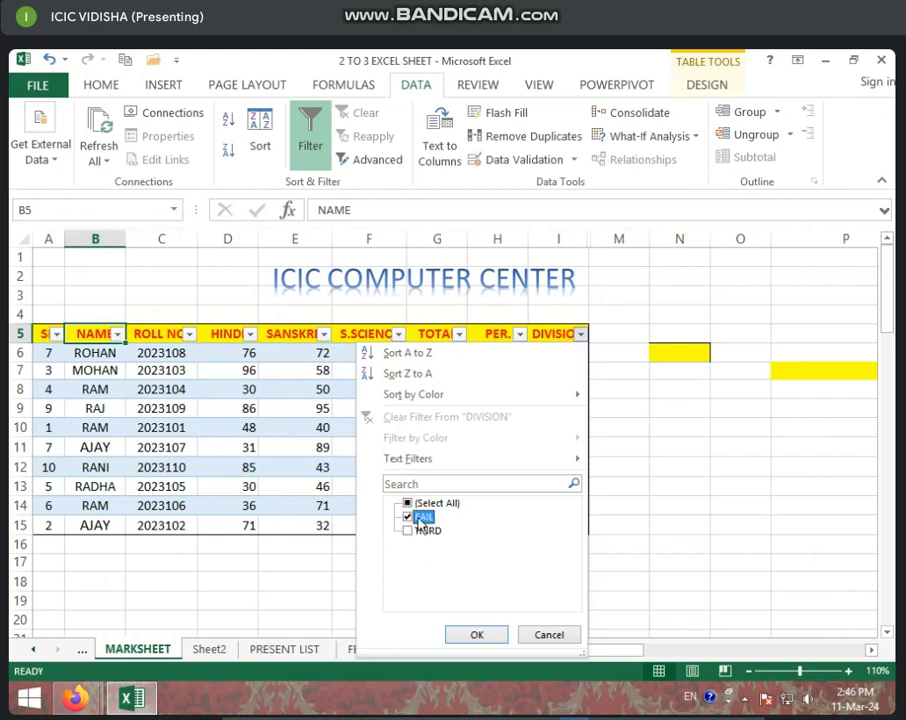
pyautogui.click(470, 636)
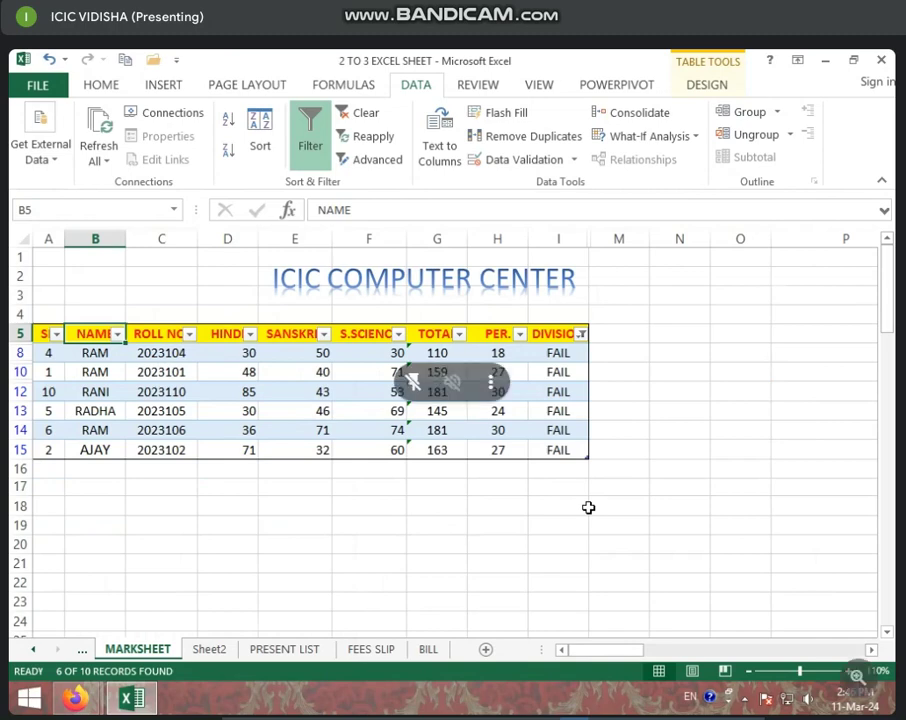
# Clear the filter from the DIVISION column.
pyautogui.click(582, 336)
pyautogui.click(608, 313)
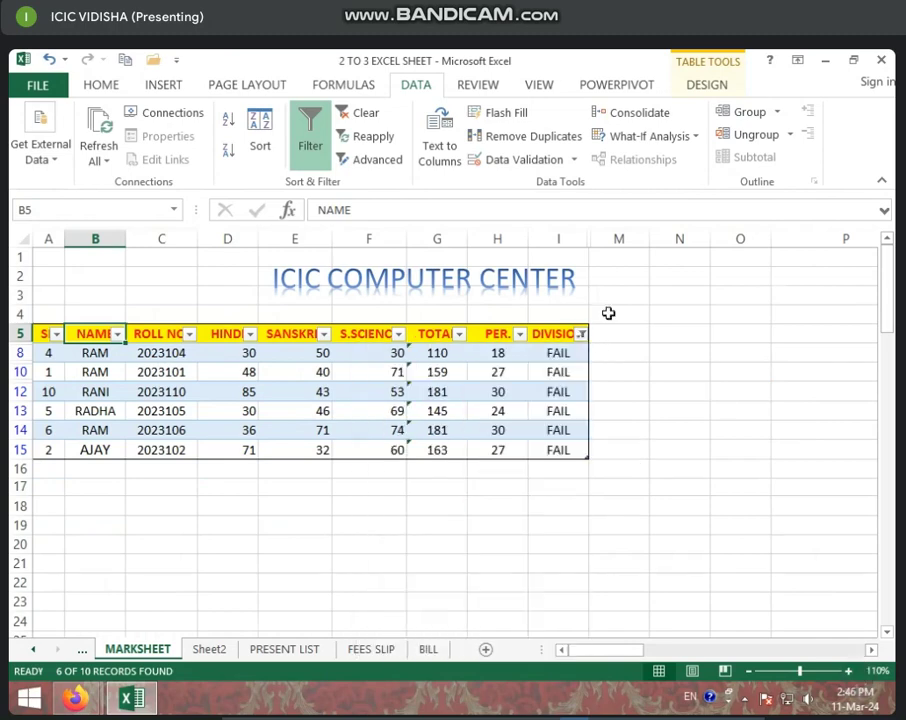
pyautogui.click(360, 113)
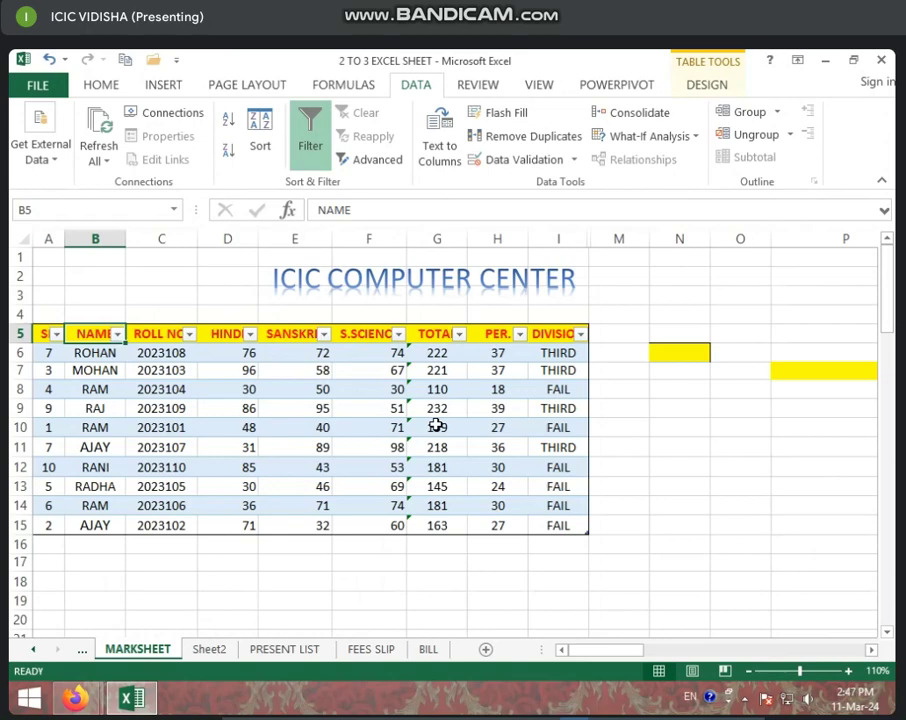
pyautogui.click(375, 163)
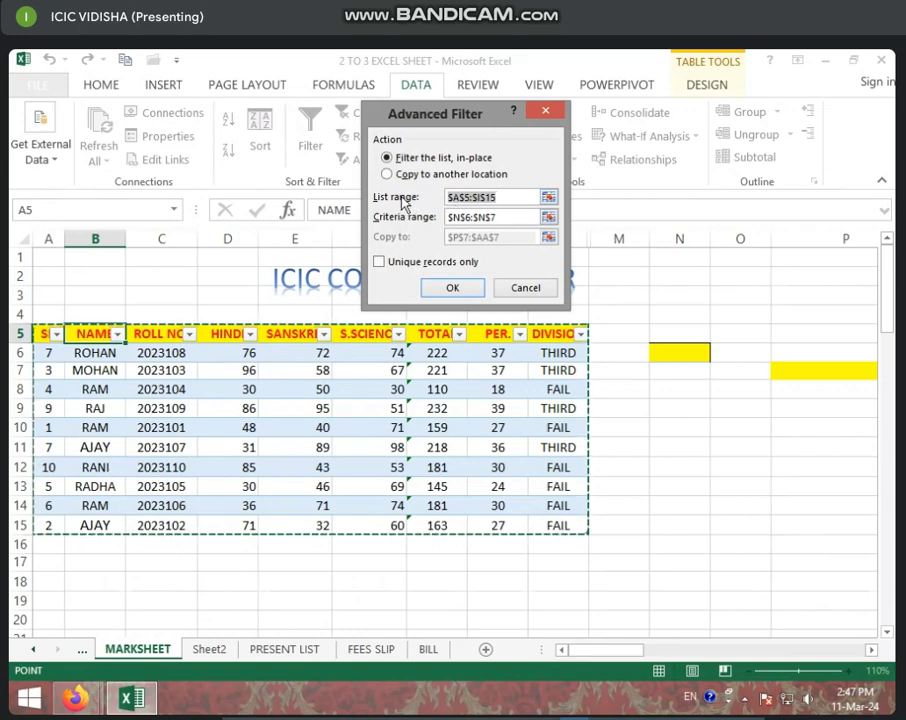
pyautogui.moveTo(514, 200); pyautogui.dragTo(404, 196)
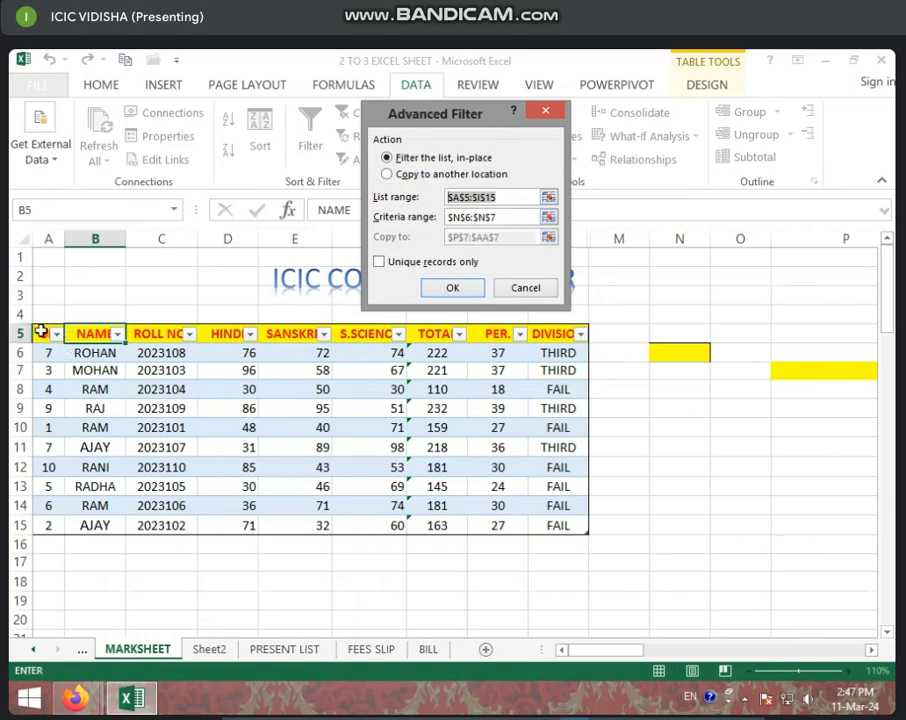
pyautogui.moveTo(40, 332); pyautogui.dragTo(178, 362)
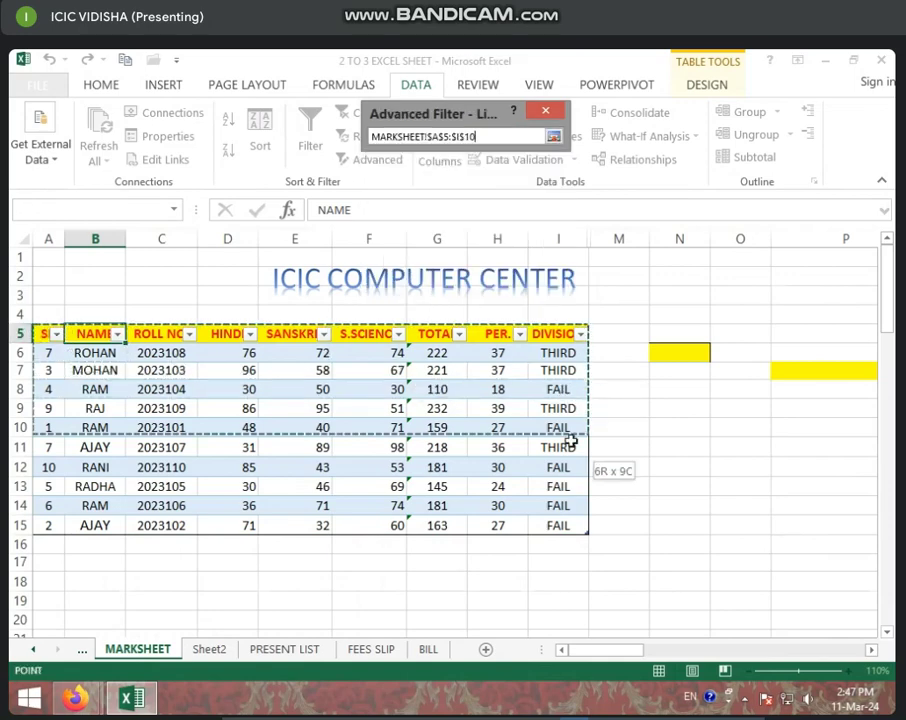
pyautogui.moveTo(567, 507); pyautogui.dragTo(568, 526)
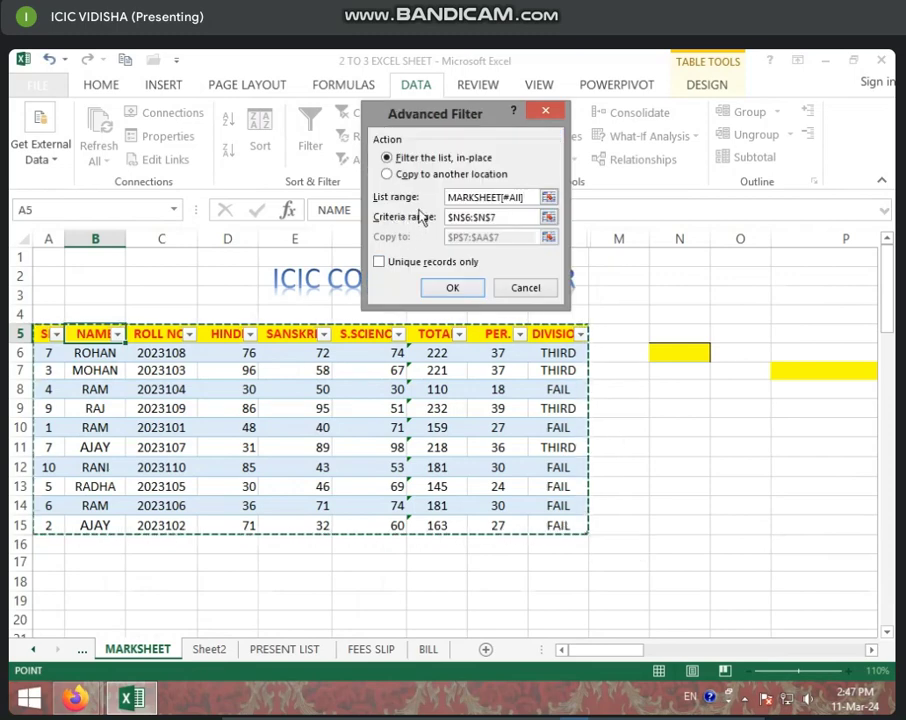
pyautogui.click(525, 287)
# Enter the criteria heading DIVISION in cell N6 and the criterion FAIL below it in N7.
pyautogui.click(677, 366)
pyautogui.click(679, 357)
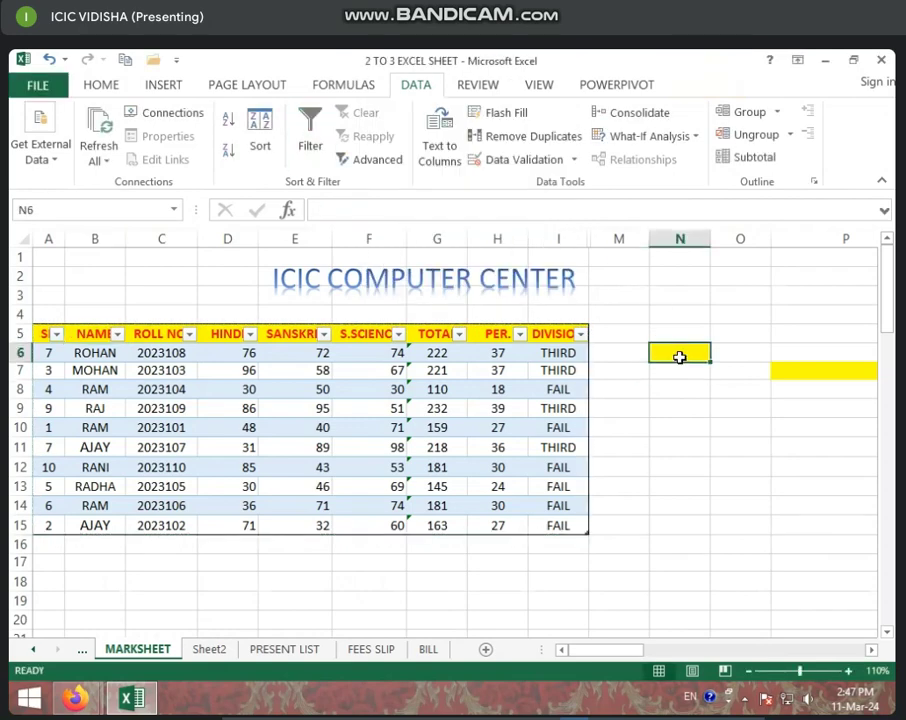
pyautogui.write('DI')
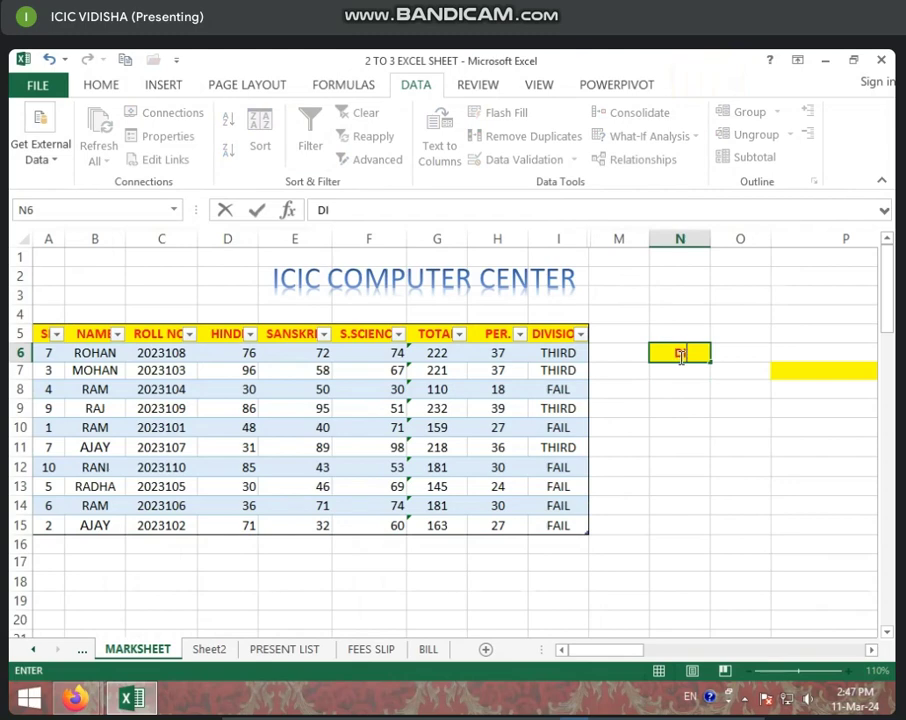
pyautogui.write('VISION')
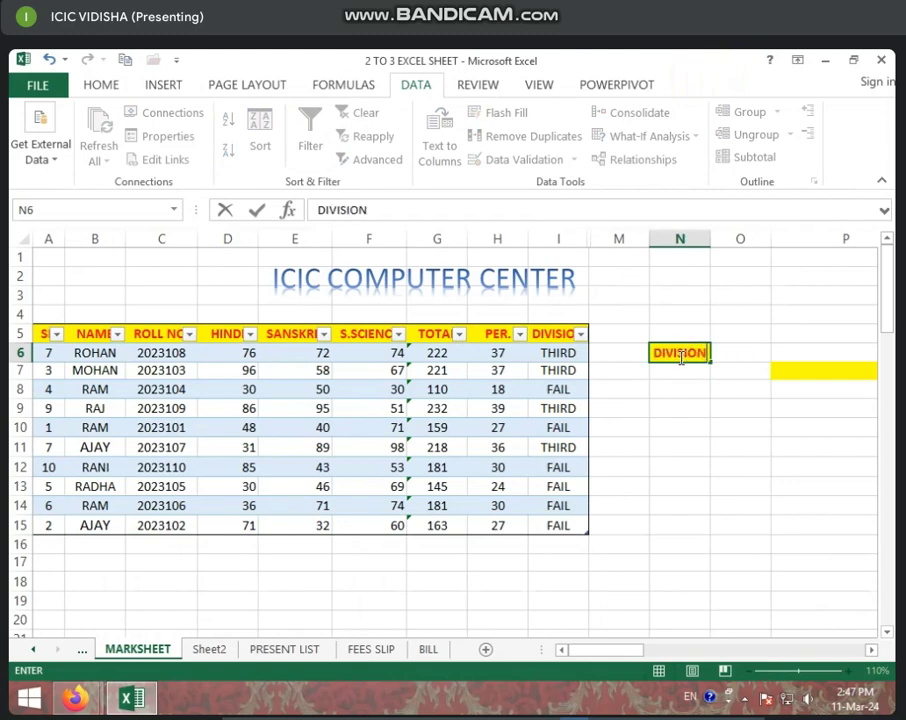
pyautogui.press('Return')
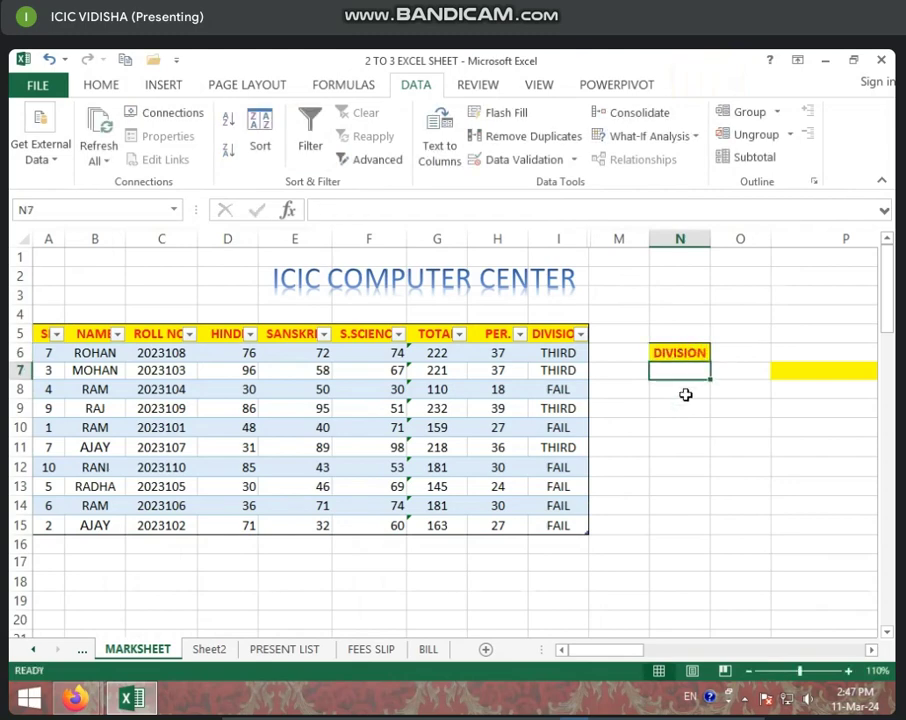
pyautogui.write('FA')
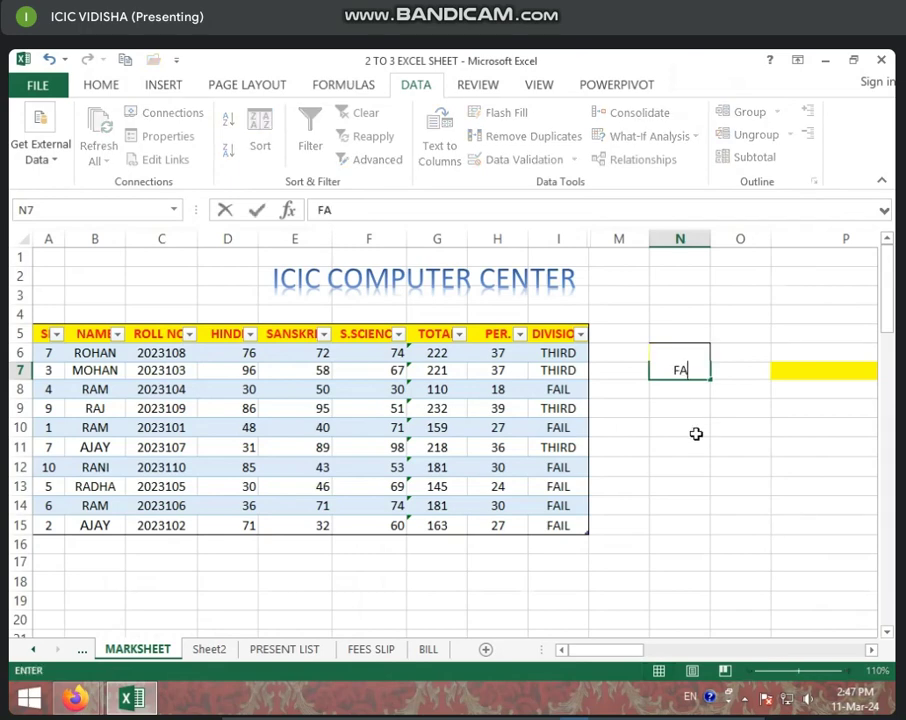
pyautogui.write('IL')
pyautogui.press('Return')
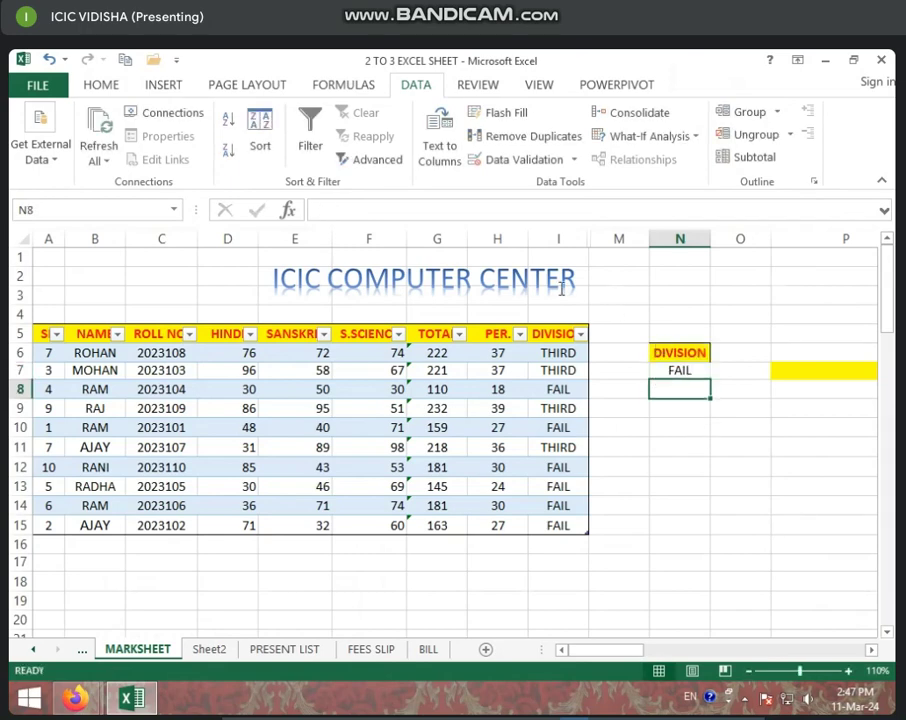
pyautogui.click(550, 334)
pyautogui.click(675, 376)
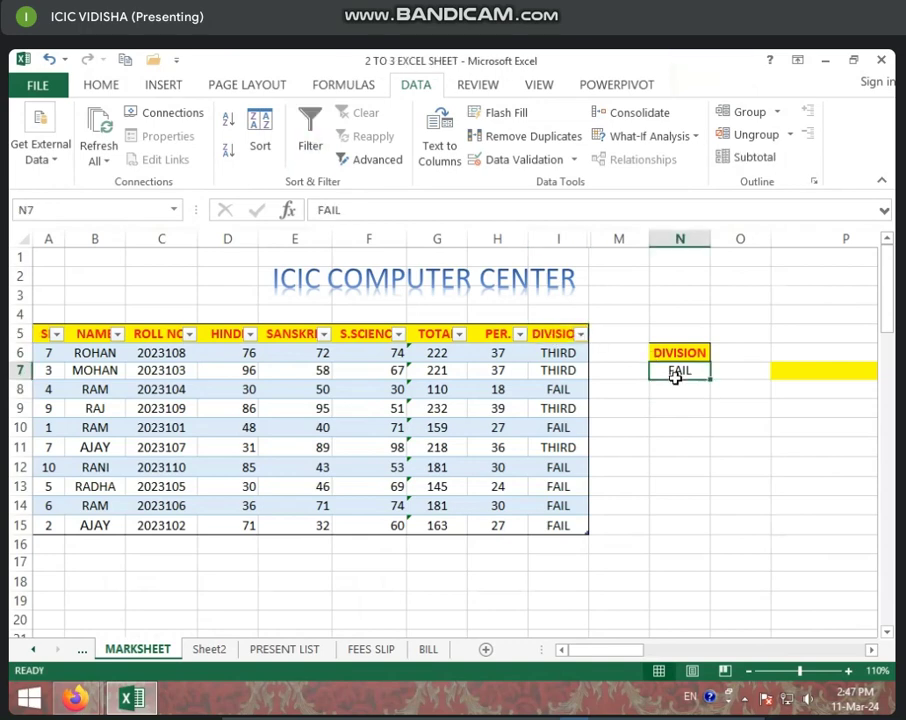
pyautogui.click(694, 389)
# Apply an in-place Advanced Filter to marksheet range A5:I15 using criteria range N6:N7.
pyautogui.click(295, 447)
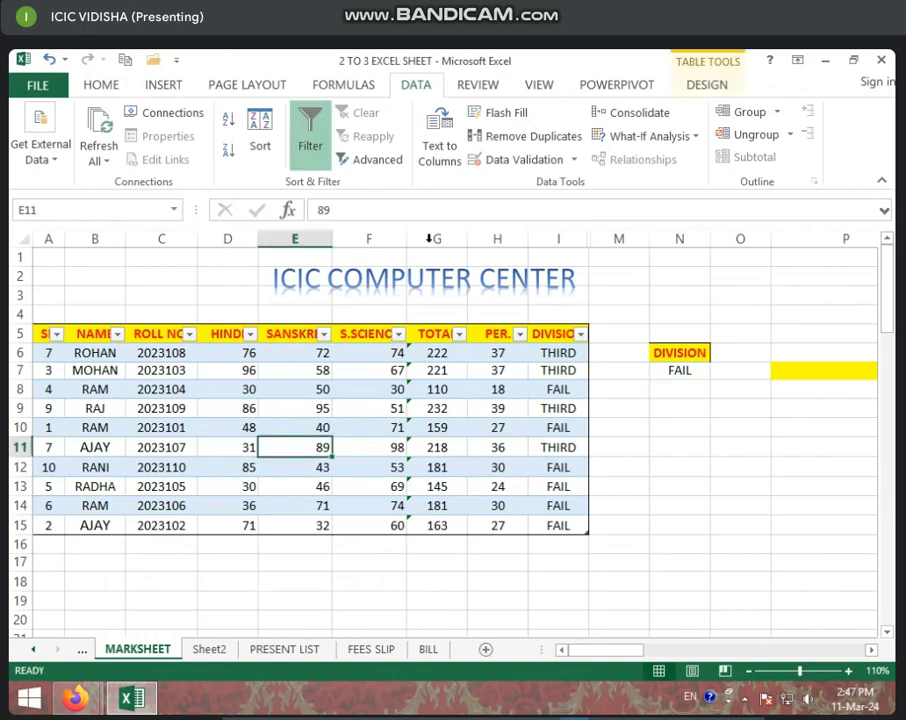
pyautogui.click(365, 159)
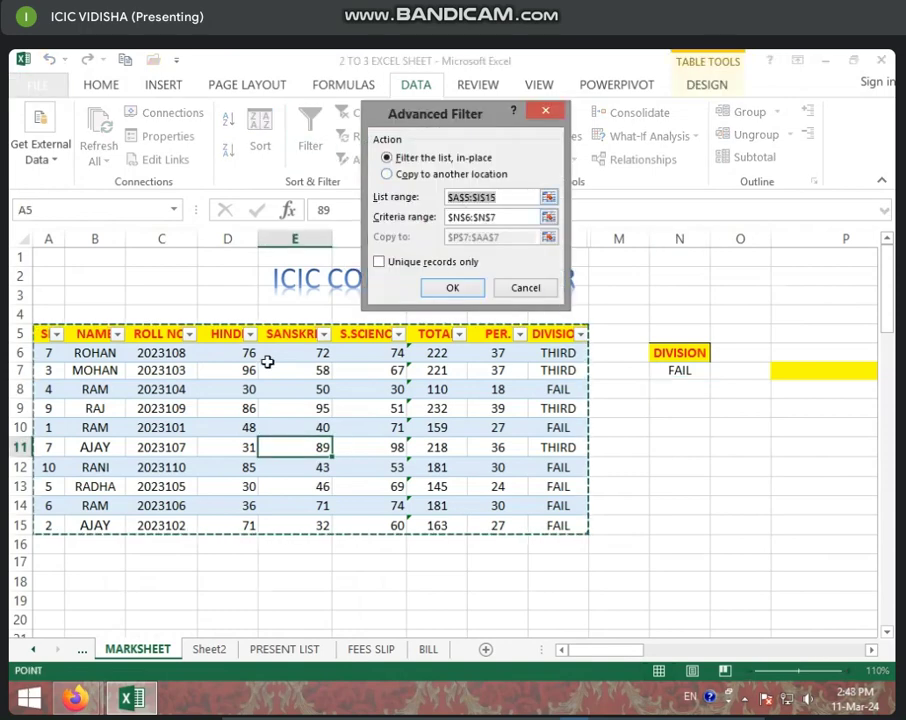
pyautogui.doubleClick(503, 217)
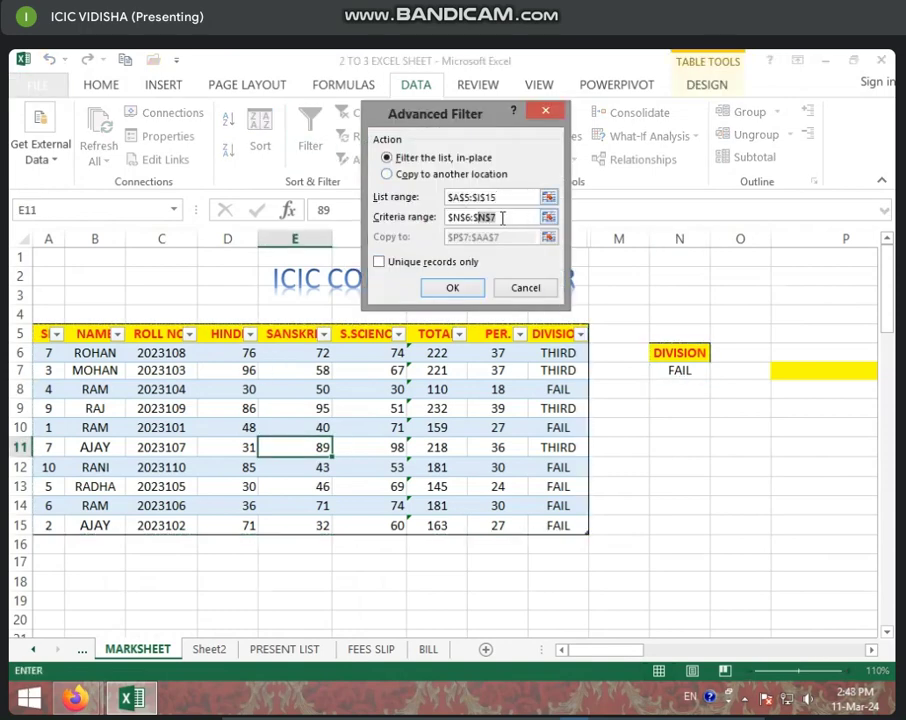
pyautogui.click(686, 352)
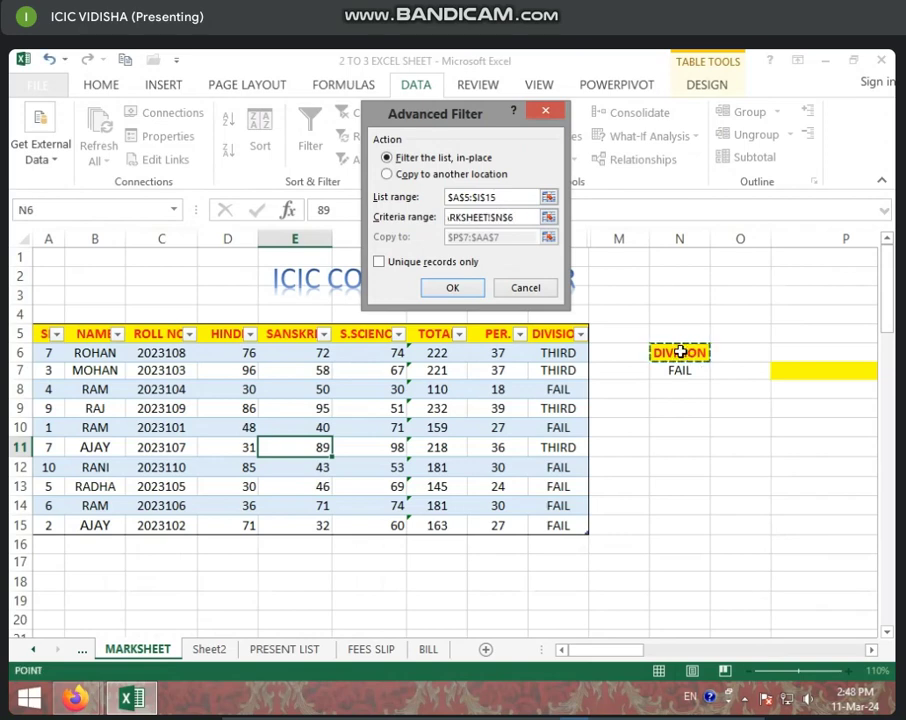
pyautogui.moveTo(680, 352); pyautogui.dragTo(680, 368)
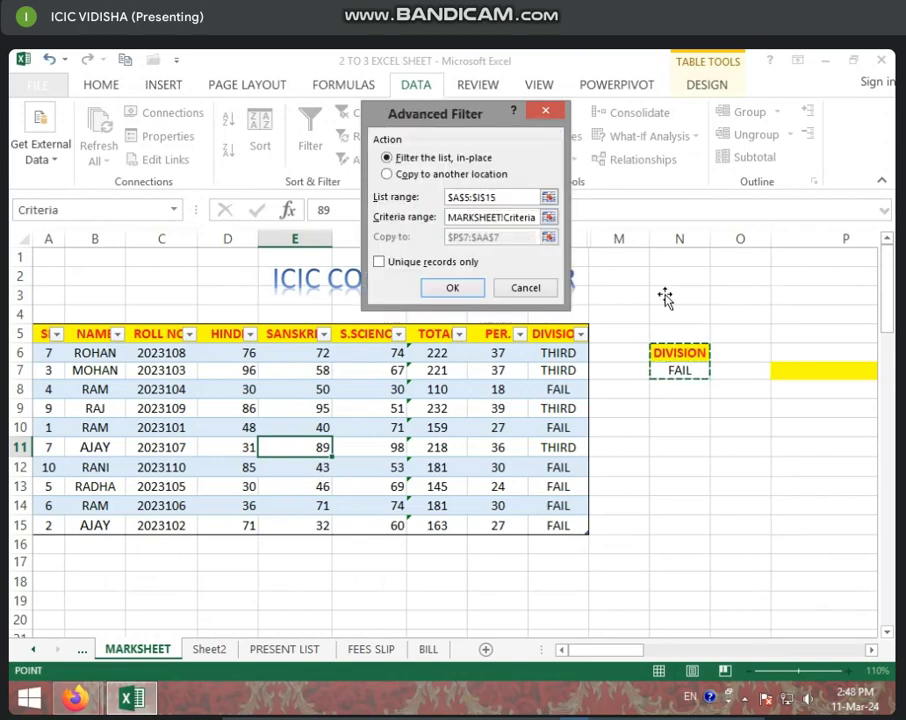
pyautogui.click(453, 288)
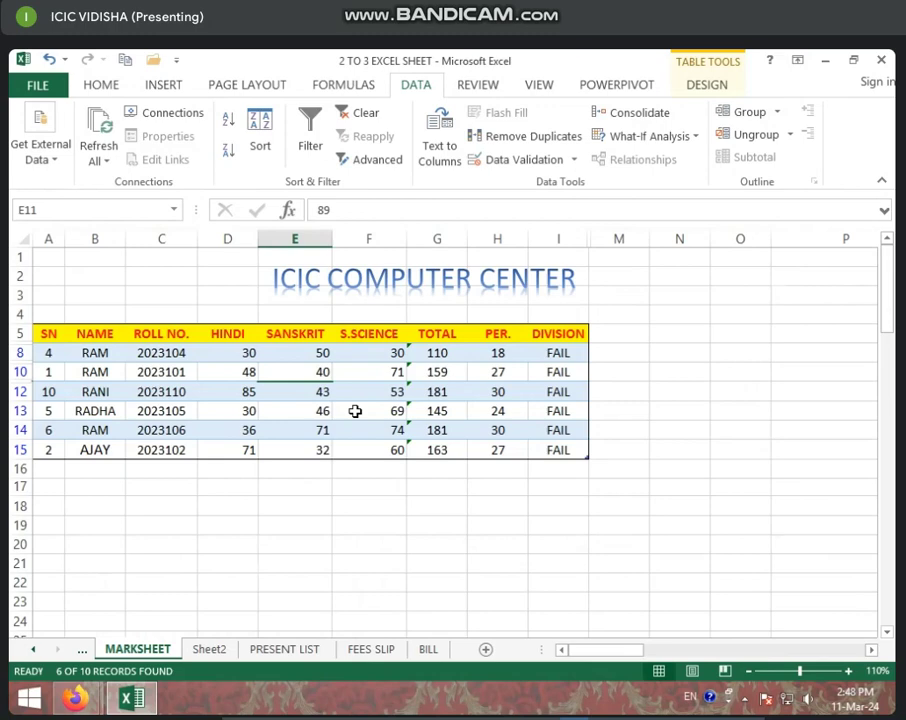
# Check the filtered DIVISION column and undo the in-place Advanced Filter.
pyautogui.moveTo(556, 352); pyautogui.dragTo(565, 451)
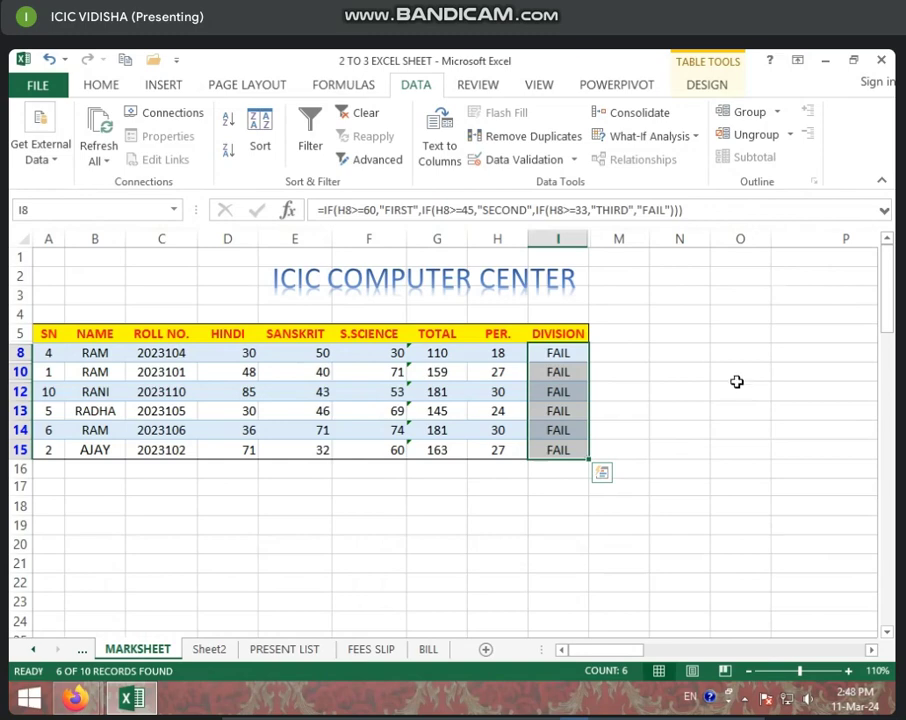
pyautogui.hotkey('ctrl', 'shift', 'l')
pyautogui.click(700, 400)
# Run an Advanced Filter on A5:I15 with criteria range N6:N7, copying the matching records to another location at O9.
pyautogui.click(505, 389)
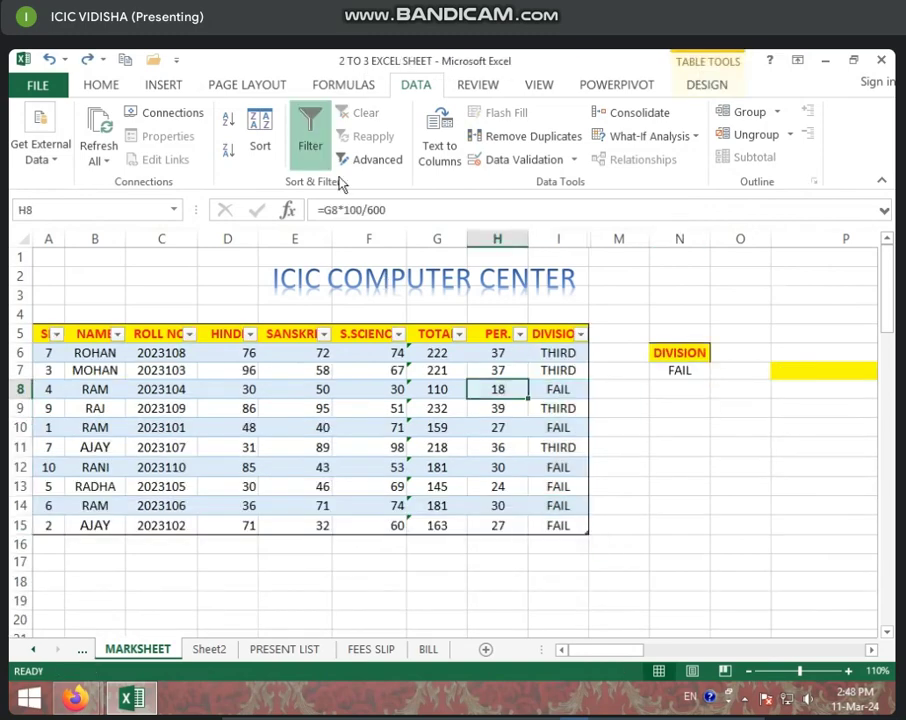
pyautogui.click(368, 159)
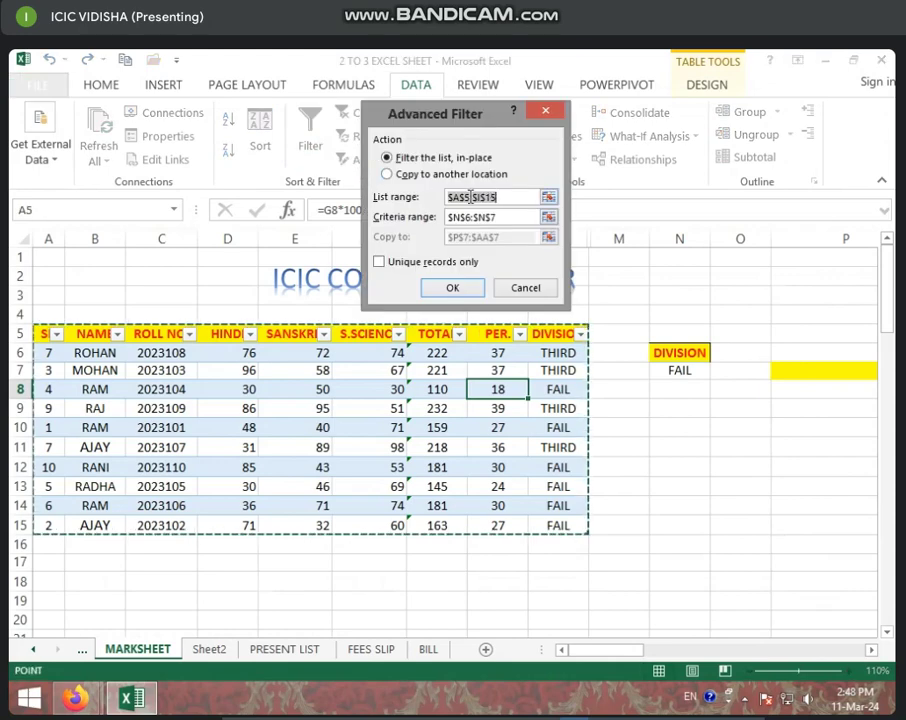
pyautogui.click(495, 217)
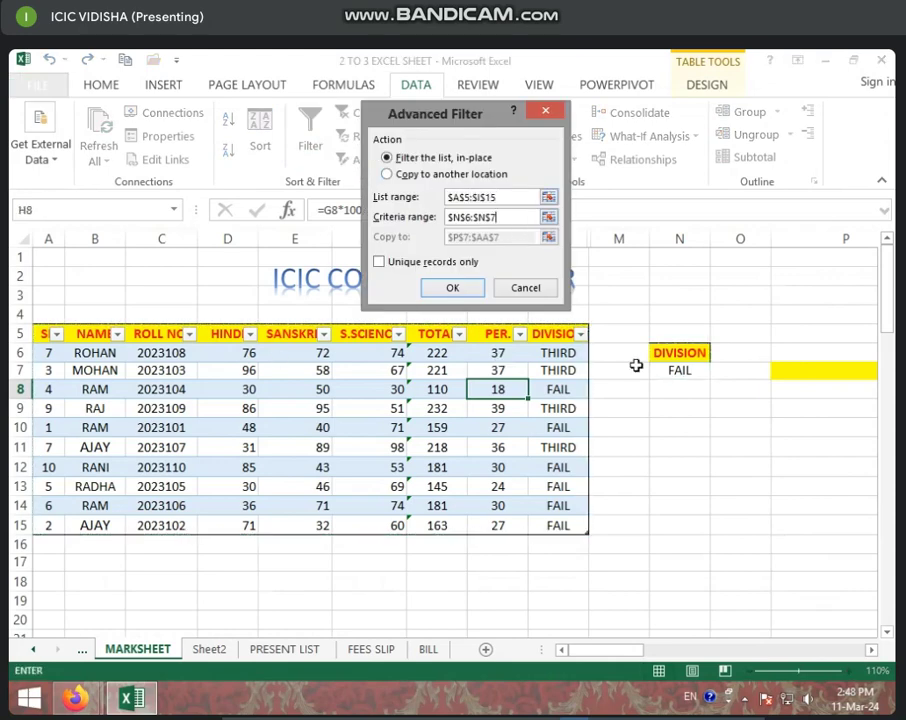
pyautogui.moveTo(667, 352); pyautogui.dragTo(673, 370)
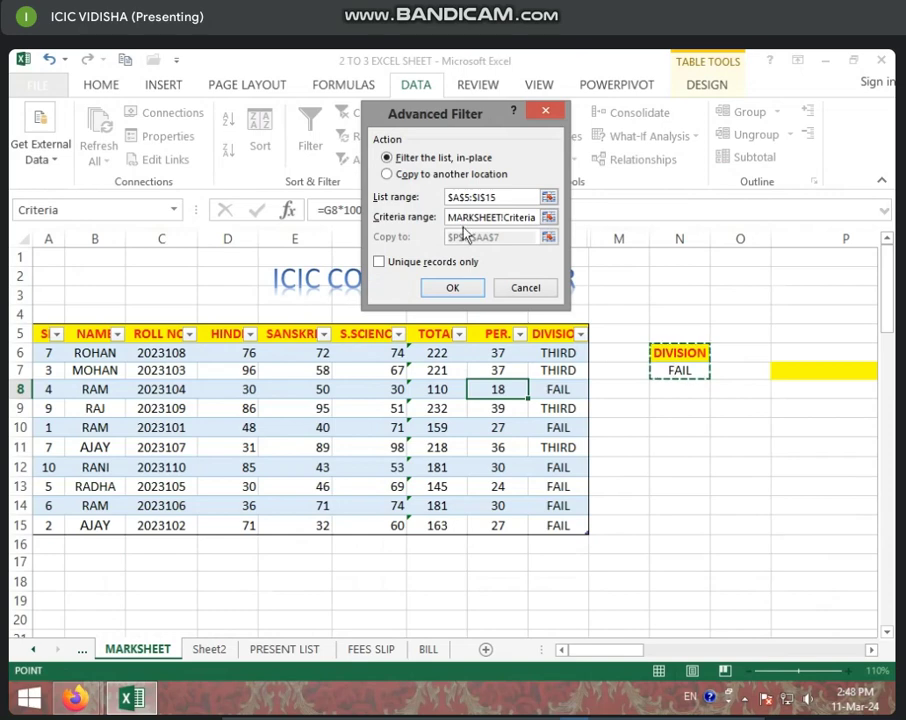
pyautogui.click(387, 174)
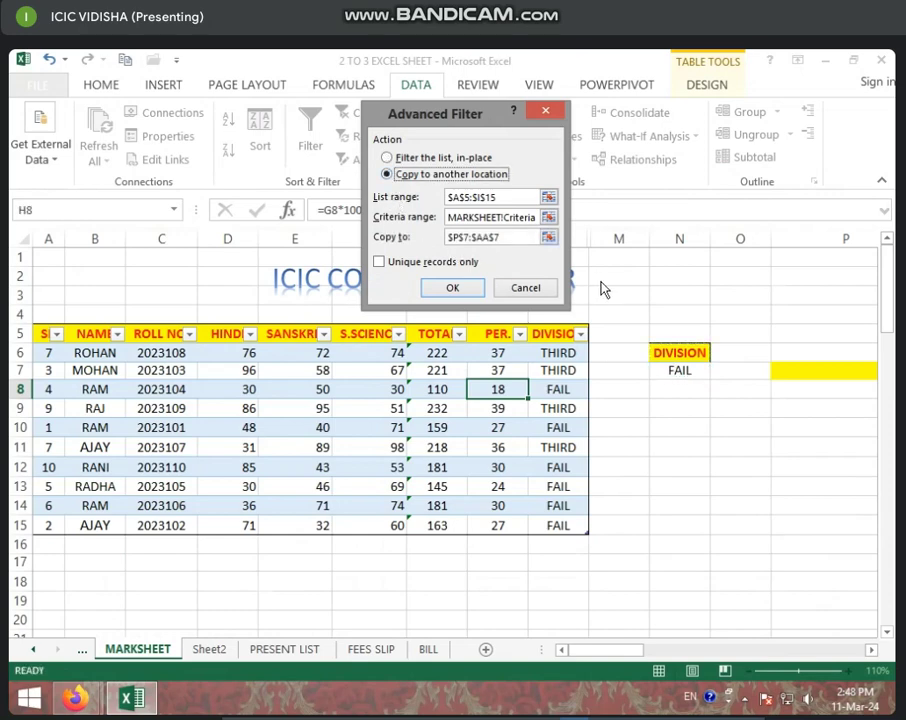
pyautogui.click(508, 238)
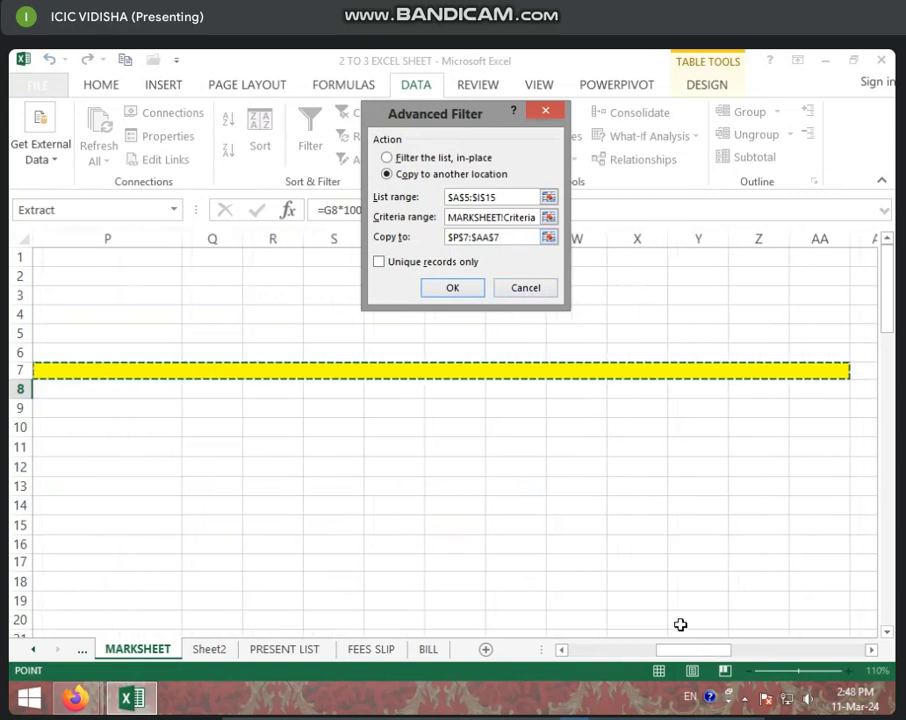
pyautogui.moveTo(700, 654); pyautogui.dragTo(617, 657)
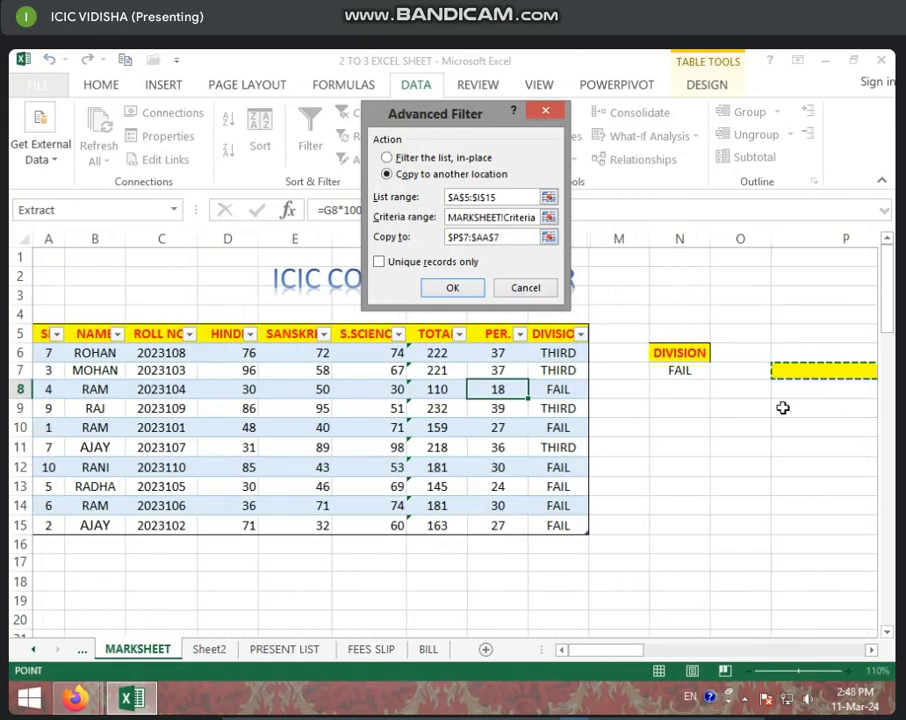
pyautogui.click(740, 410)
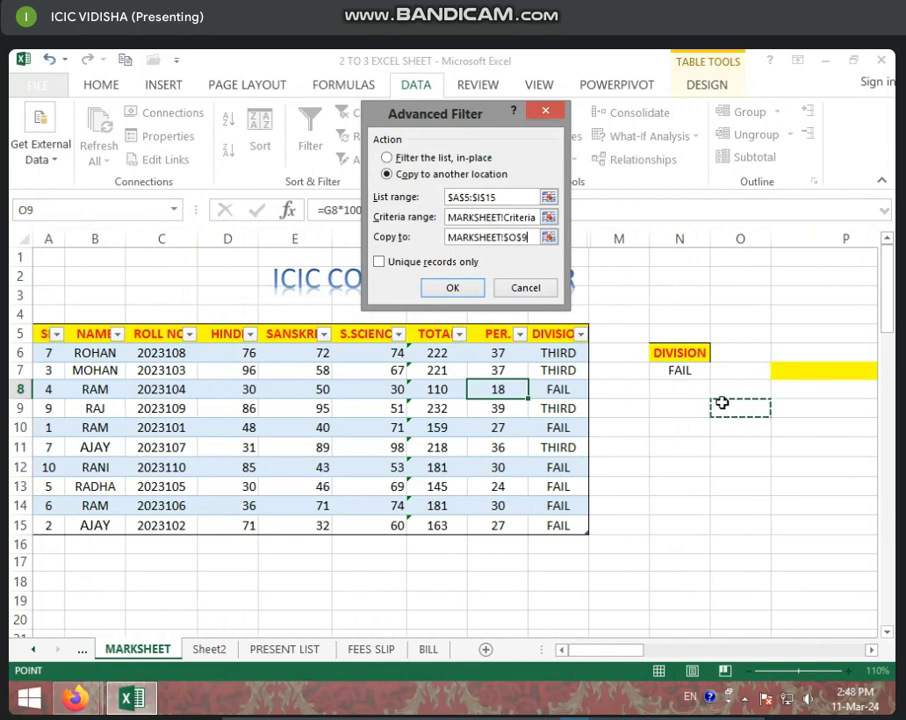
pyautogui.click(452, 287)
pyautogui.click(752, 494)
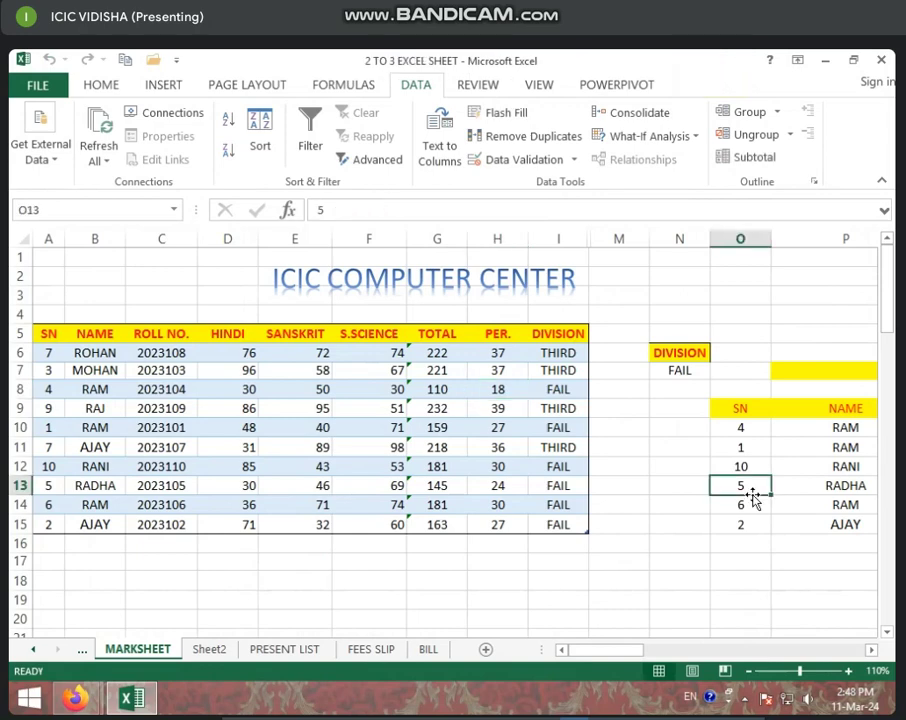
# Examine the extracted records beside the marksheet across all columns from SN to DIVISION.
pyautogui.click(304, 410)
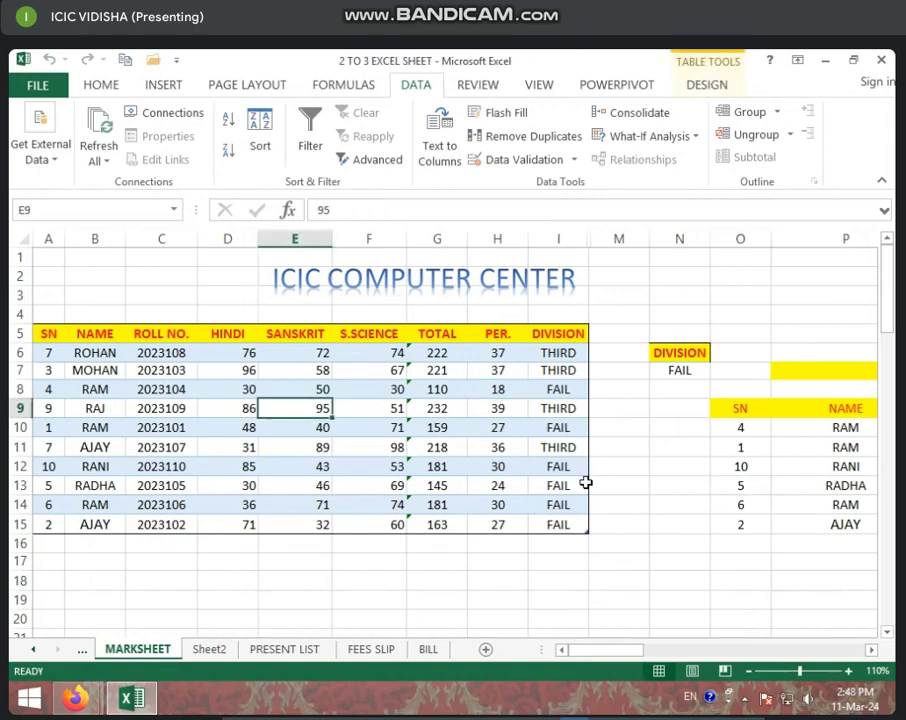
pyautogui.click(782, 447)
pyautogui.press('Right')
pyautogui.press('Right')
pyautogui.press('Right')
pyautogui.press('Right')
pyautogui.press('Right')
pyautogui.press('Right')
pyautogui.press('Right')
pyautogui.press('Right')
pyautogui.press('Right')
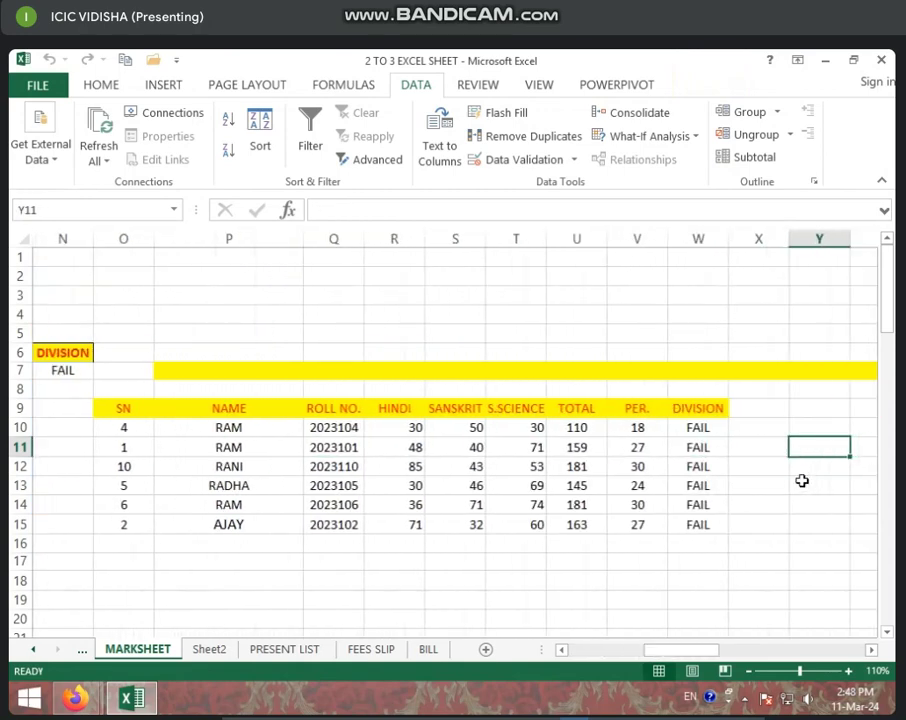
pyautogui.moveTo(135, 412); pyautogui.dragTo(681, 546)
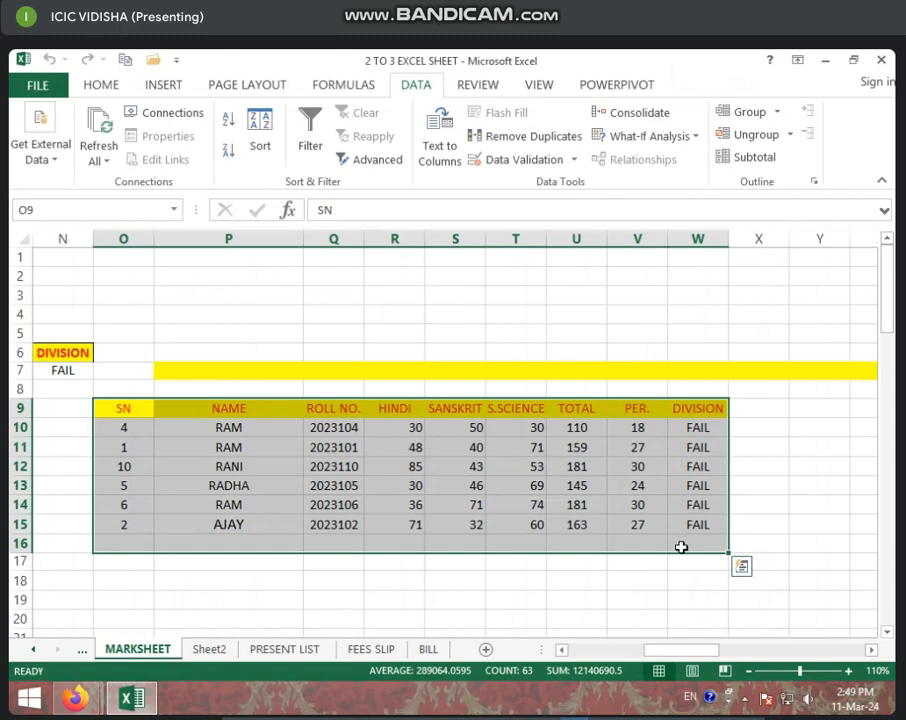
pyautogui.click(572, 522)
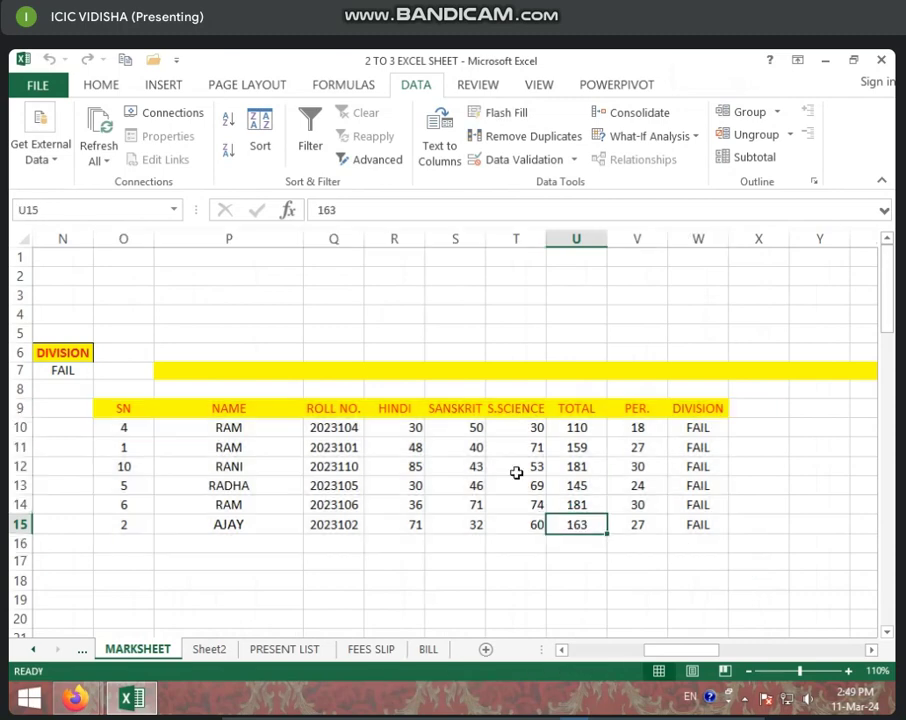
# Compare the criteria cells N6 and N7 with the marksheet table's records.
pyautogui.press('Left')
pyautogui.press('Left')
pyautogui.press('Left')
pyautogui.press('Left')
pyautogui.press('Left')
pyautogui.press('Left')
pyautogui.press('Left')
pyautogui.press('Left')
pyautogui.press('Left')
pyautogui.press('Left')
pyautogui.press('Left')
pyautogui.press('Left')
pyautogui.press('Left')
pyautogui.press('Left')
pyautogui.press('Left')
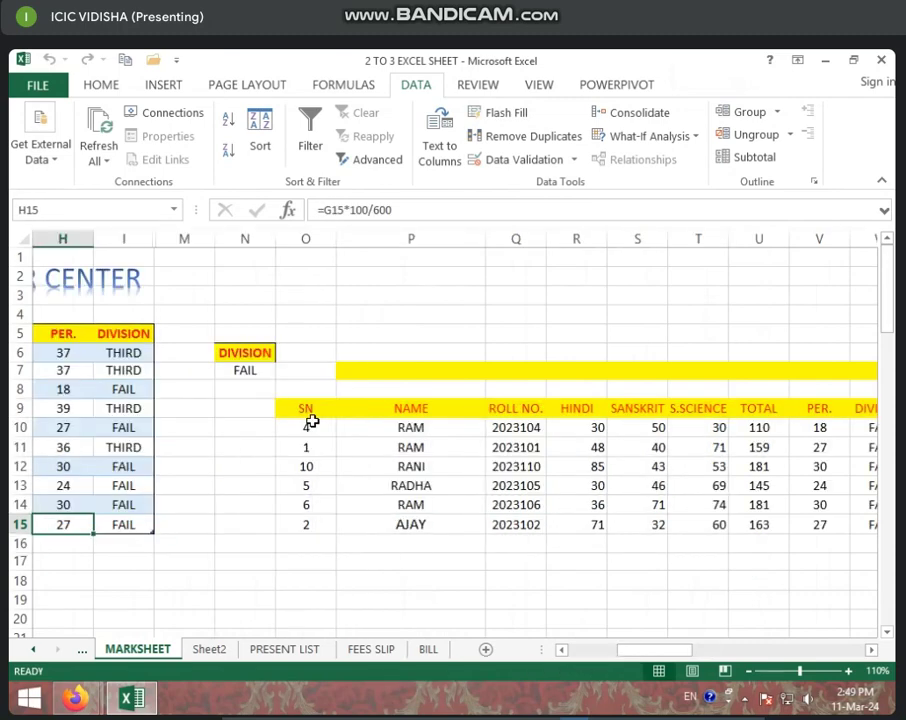
pyautogui.click(548, 374)
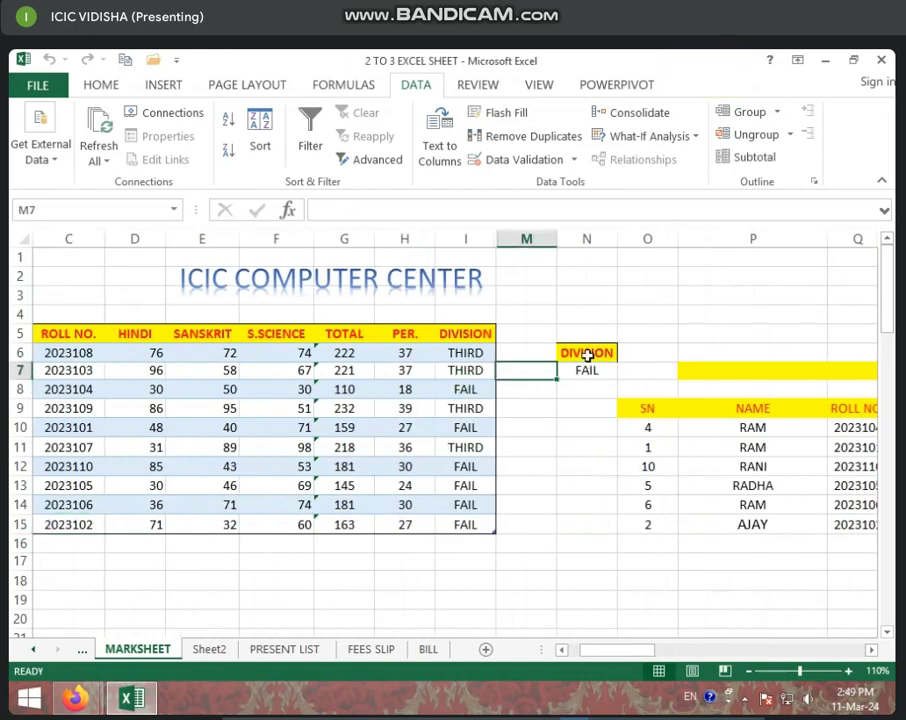
pyautogui.click(588, 355)
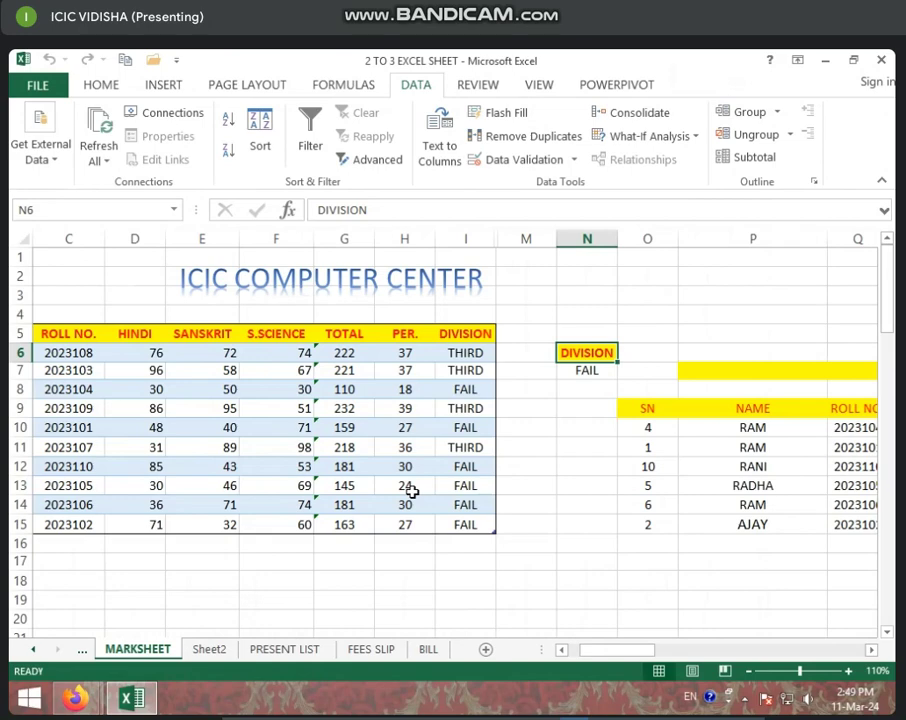
pyautogui.click(562, 373)
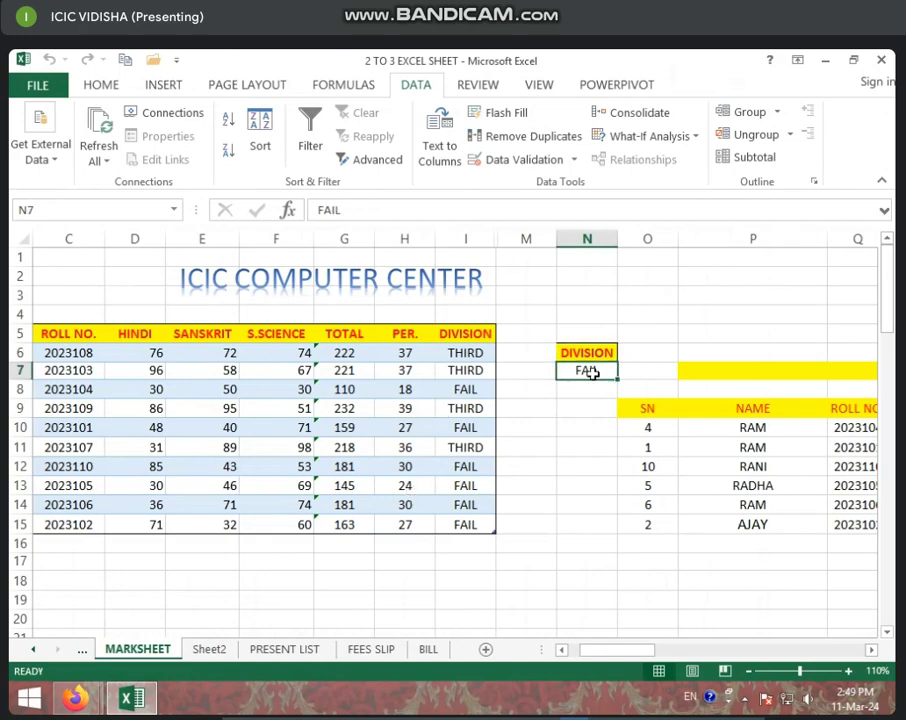
pyautogui.click(140, 352)
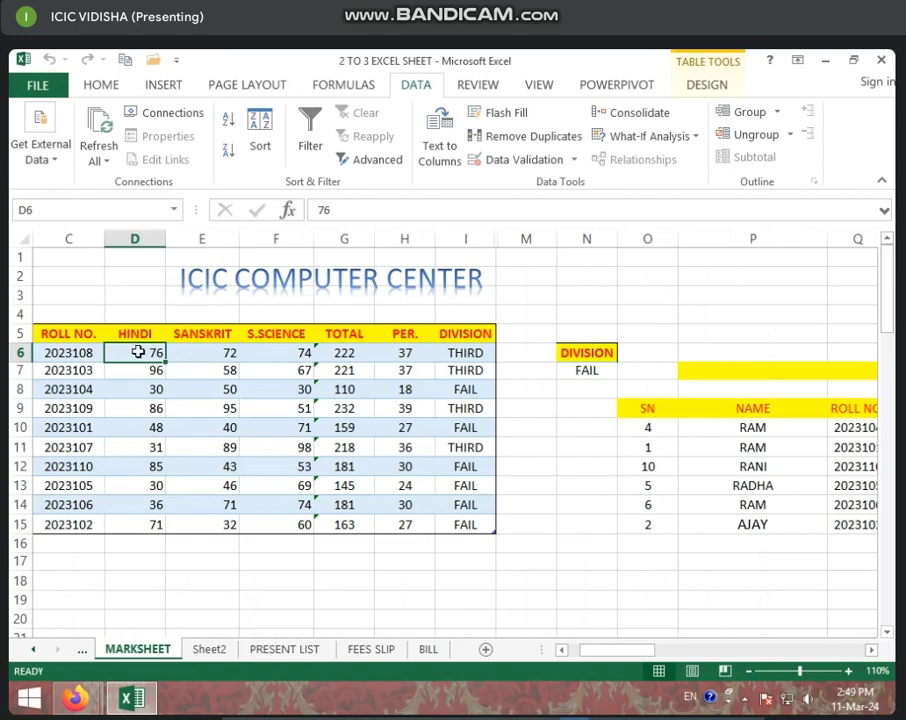
pyautogui.click(582, 370)
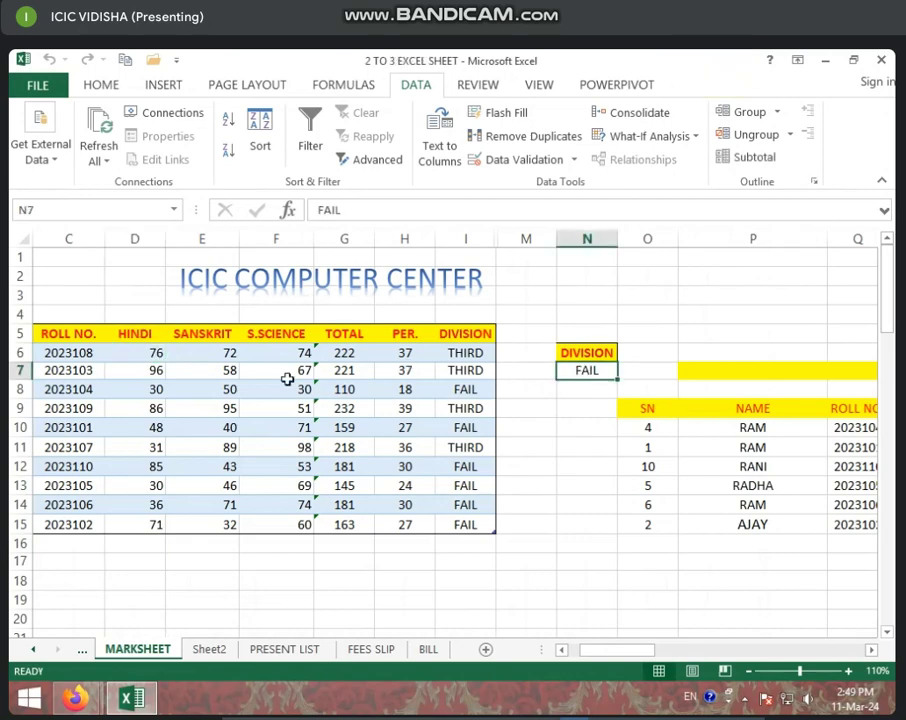
pyautogui.click(137, 350)
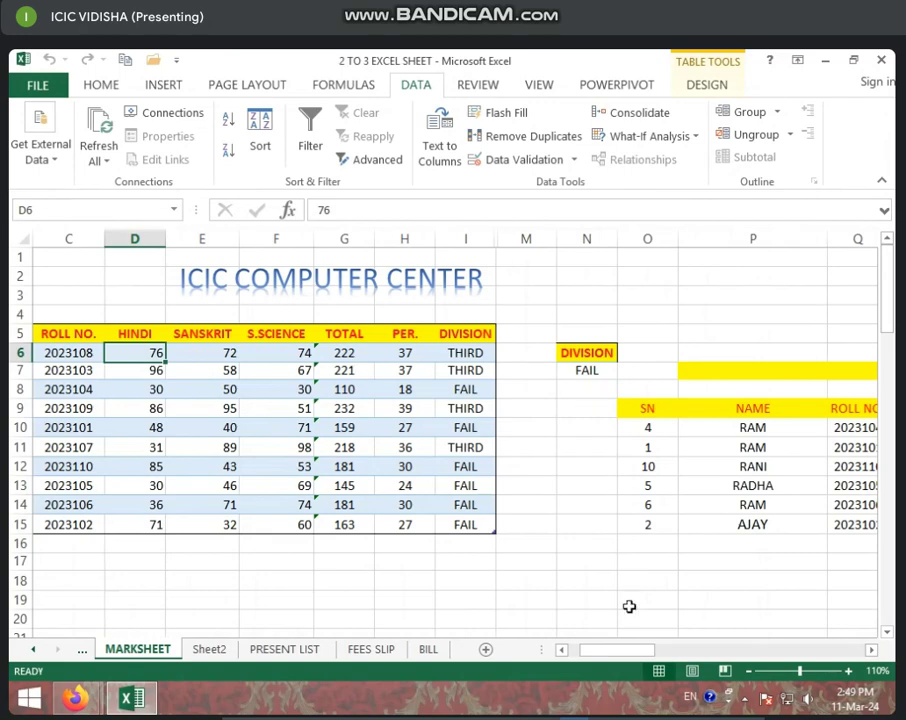
pyautogui.moveTo(600, 651); pyautogui.dragTo(548, 651)
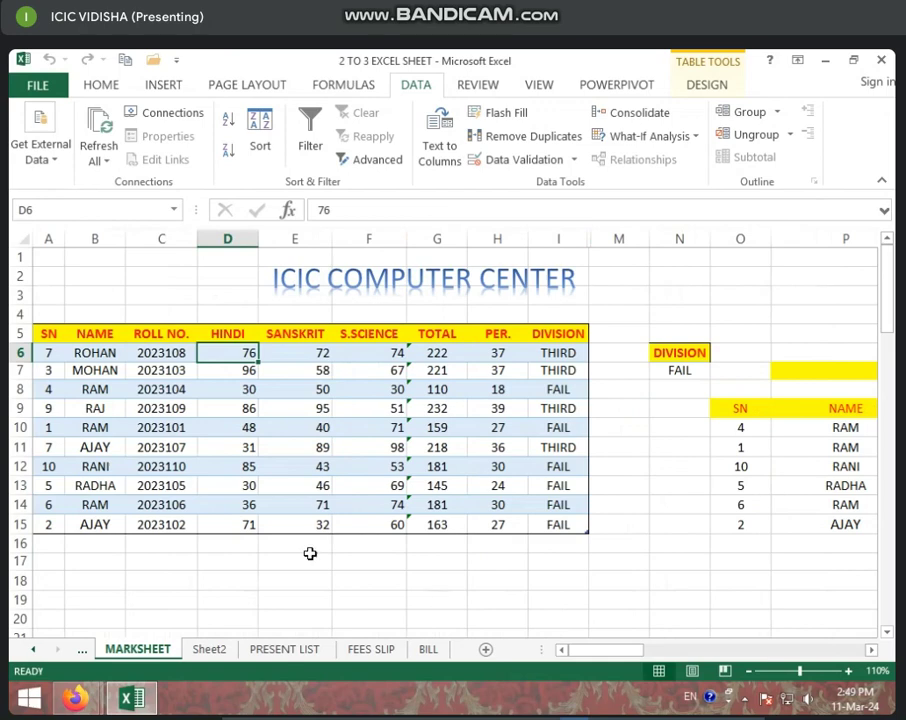
# Clear the contents of N5:AO16, removing the DIVISION criteria and the previously extracted records.
pyautogui.click(142, 350)
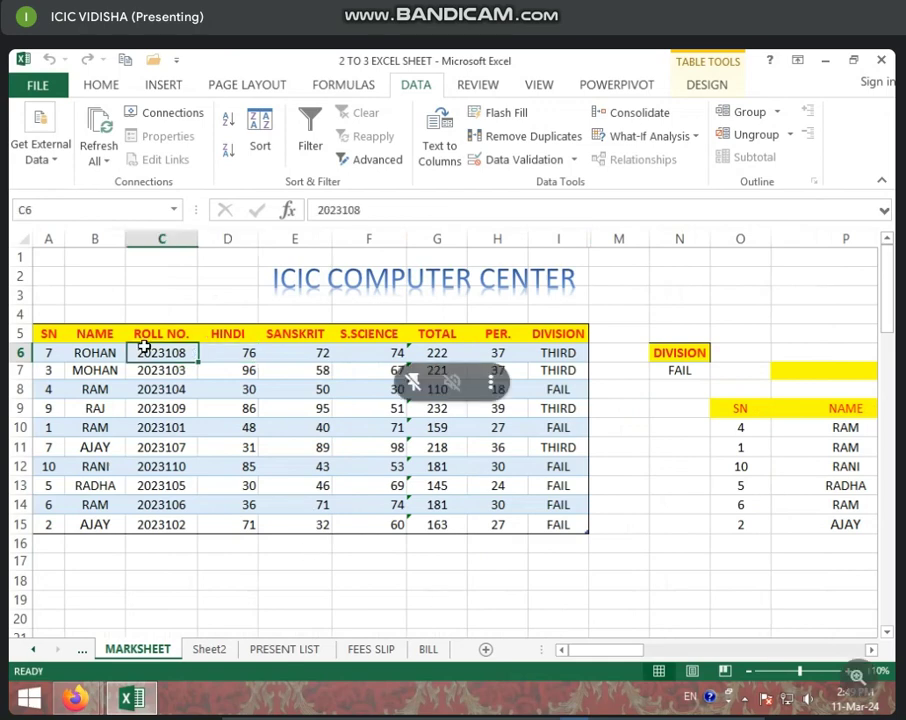
pyautogui.moveTo(90, 335); pyautogui.dragTo(90, 347)
pyautogui.click(85, 337)
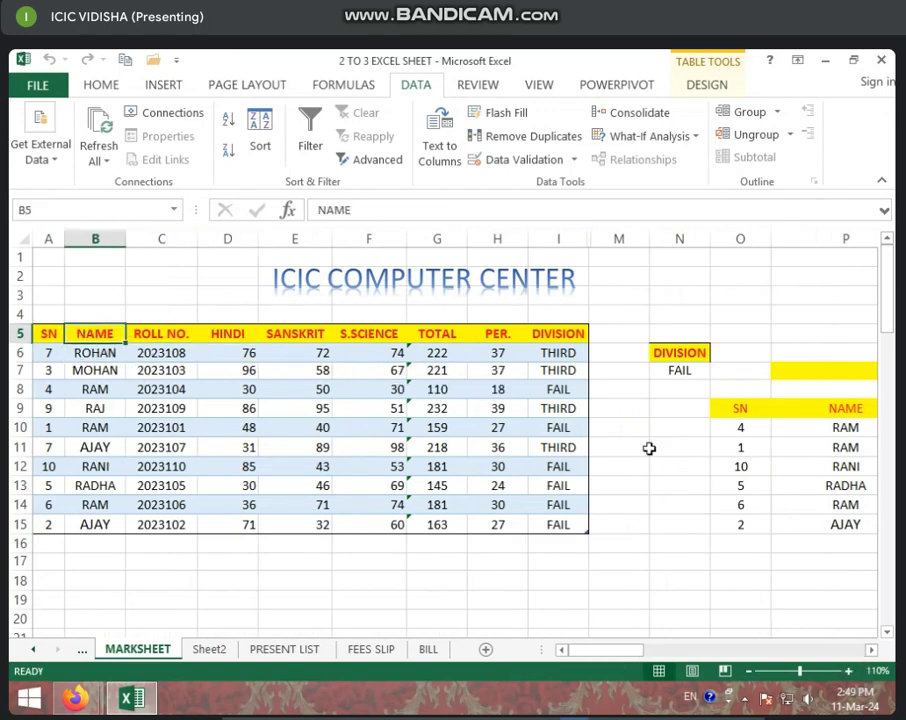
pyautogui.click(670, 408)
pyautogui.moveTo(655, 334); pyautogui.dragTo(878, 545)
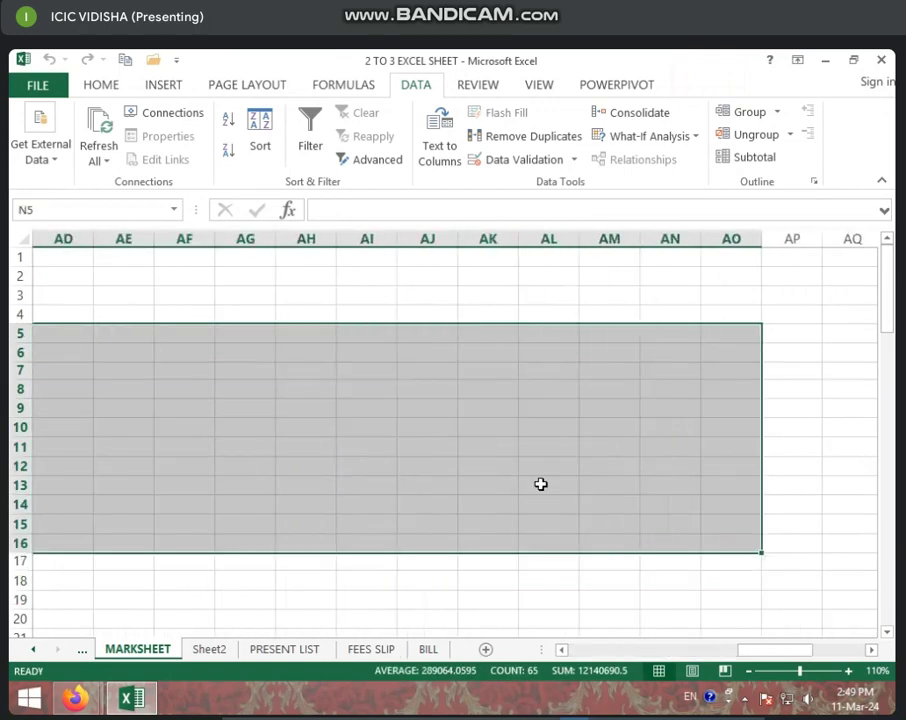
pyautogui.hscroll(-10, 540, 484)
pyautogui.click(472, 408)
pyautogui.click(446, 366)
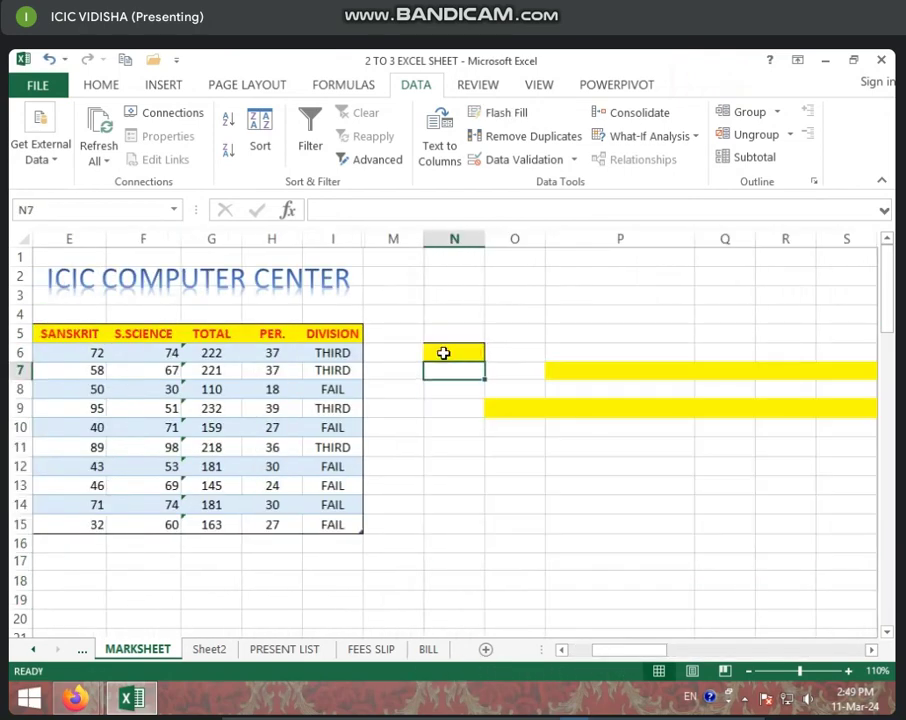
# Enter NAME in N6 as the new criteria header.
pyautogui.click(442, 352)
pyautogui.write('NA')
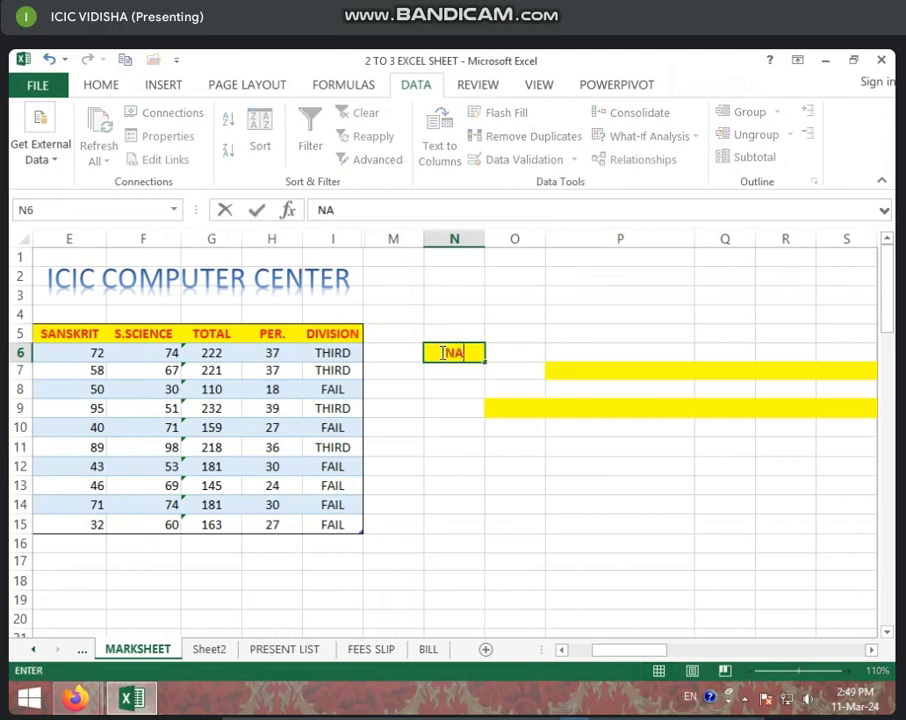
pyautogui.write('ME')
pyautogui.click(506, 412)
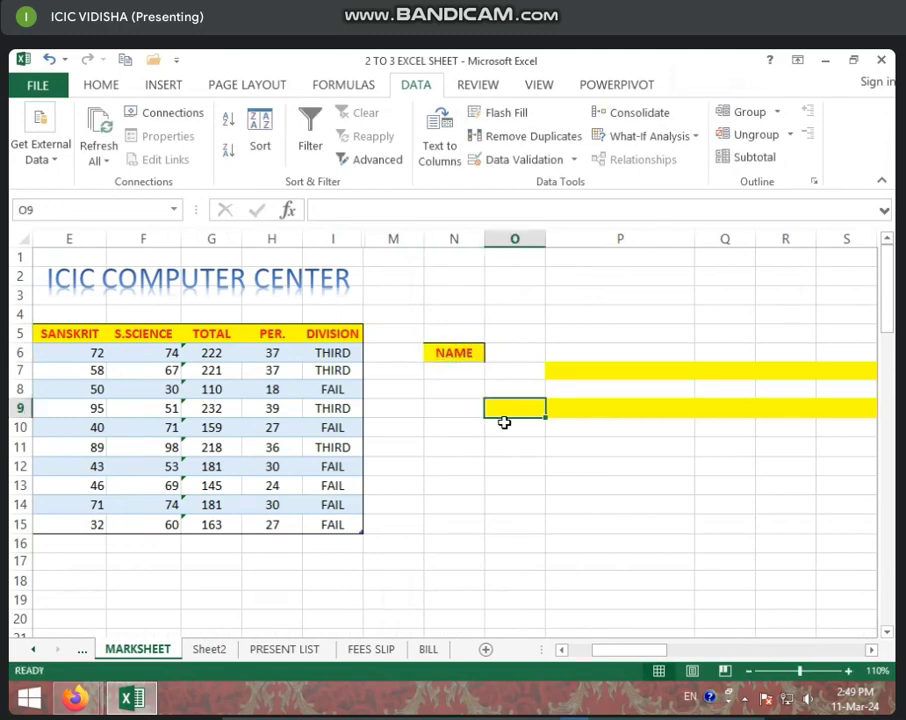
# Enter the student name found in B8 of the marksheet into N7 as the criterion value.
pyautogui.press('Left')
pyautogui.press('Left')
pyautogui.press('Left')
pyautogui.press('Left')
pyautogui.press('Left')
pyautogui.press('Left')
pyautogui.press('Left')
pyautogui.press('Left')
pyautogui.press('Left')
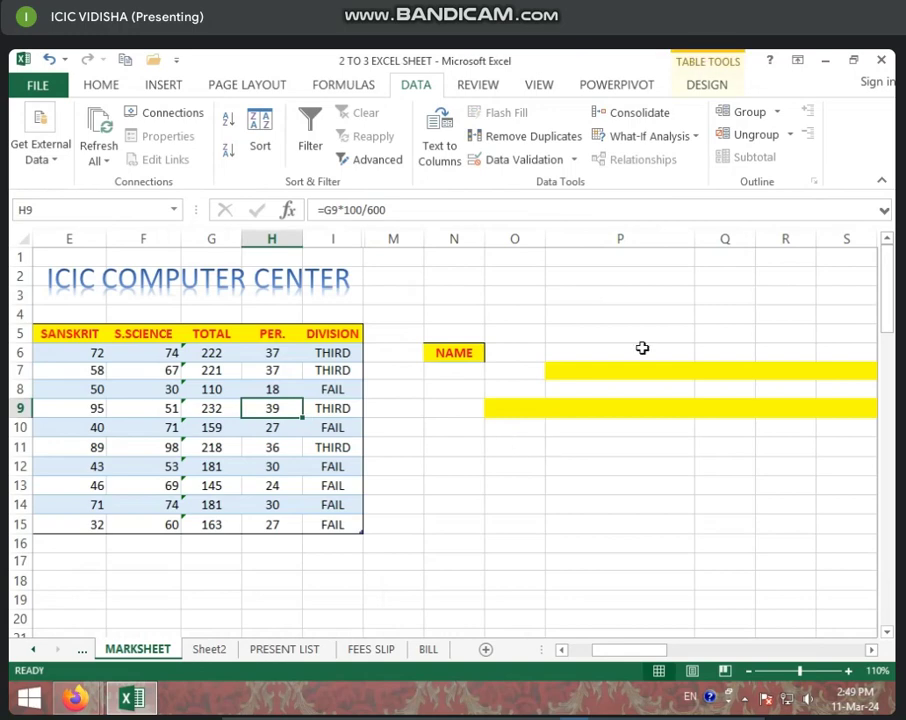
pyautogui.press('Left')
pyautogui.press('Left')
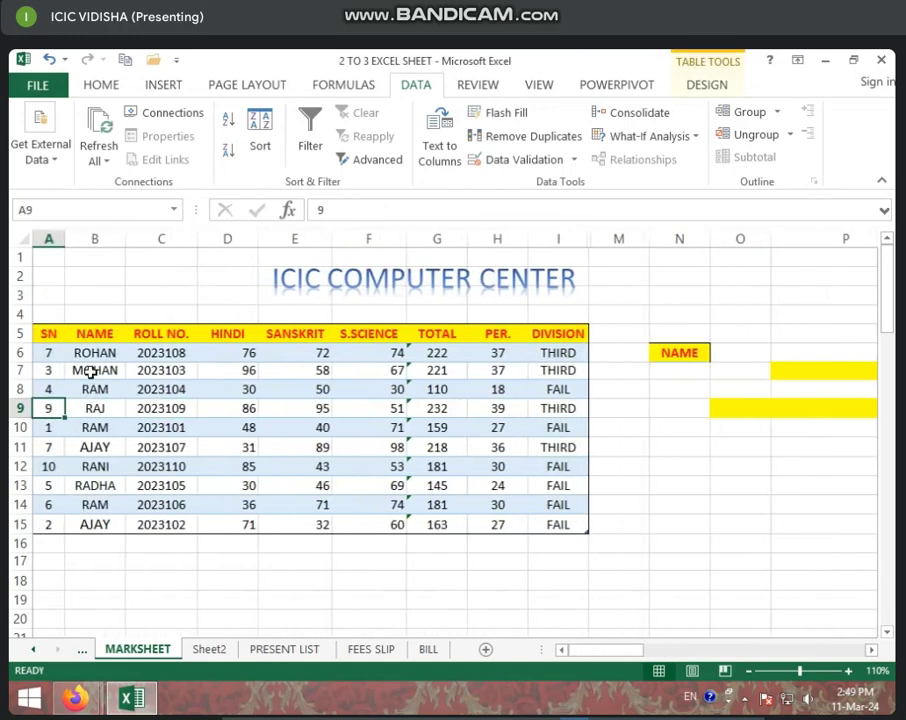
pyautogui.click(99, 391)
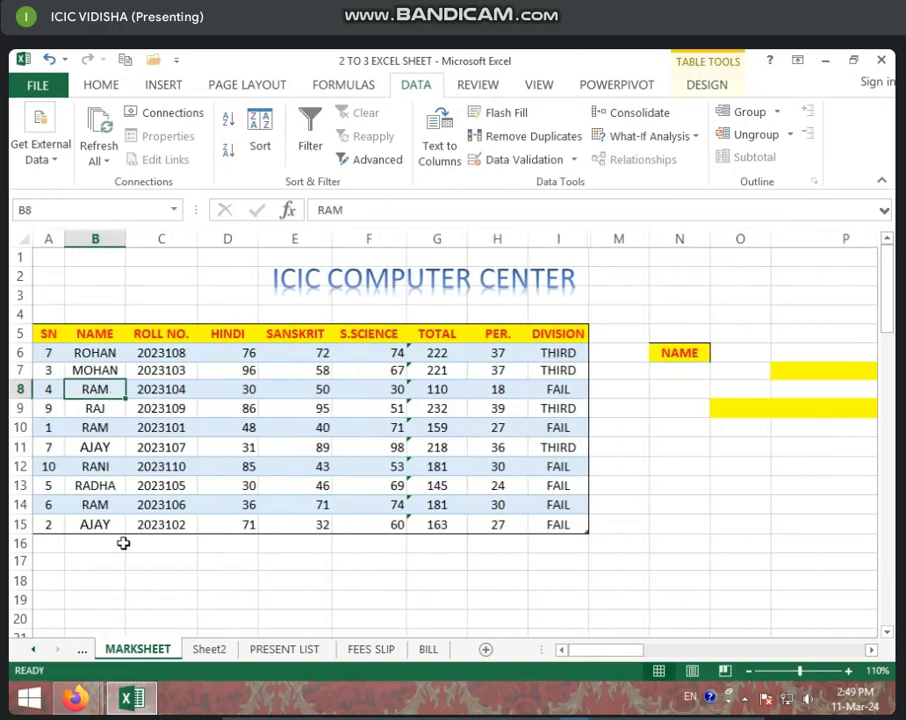
pyautogui.click(683, 376)
pyautogui.write('RAM')
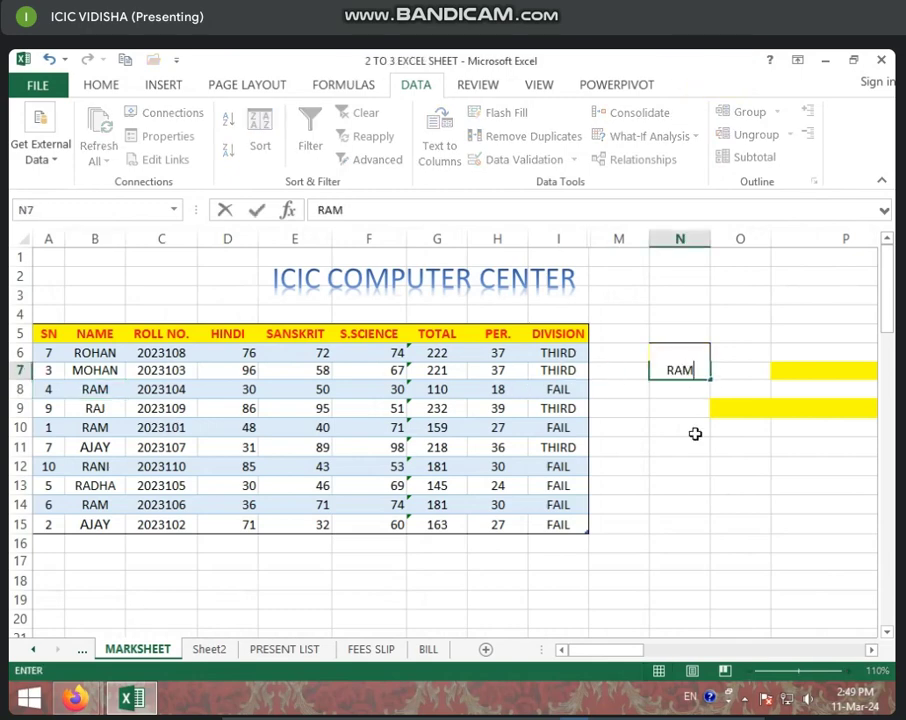
pyautogui.click(688, 425)
pyautogui.click(682, 386)
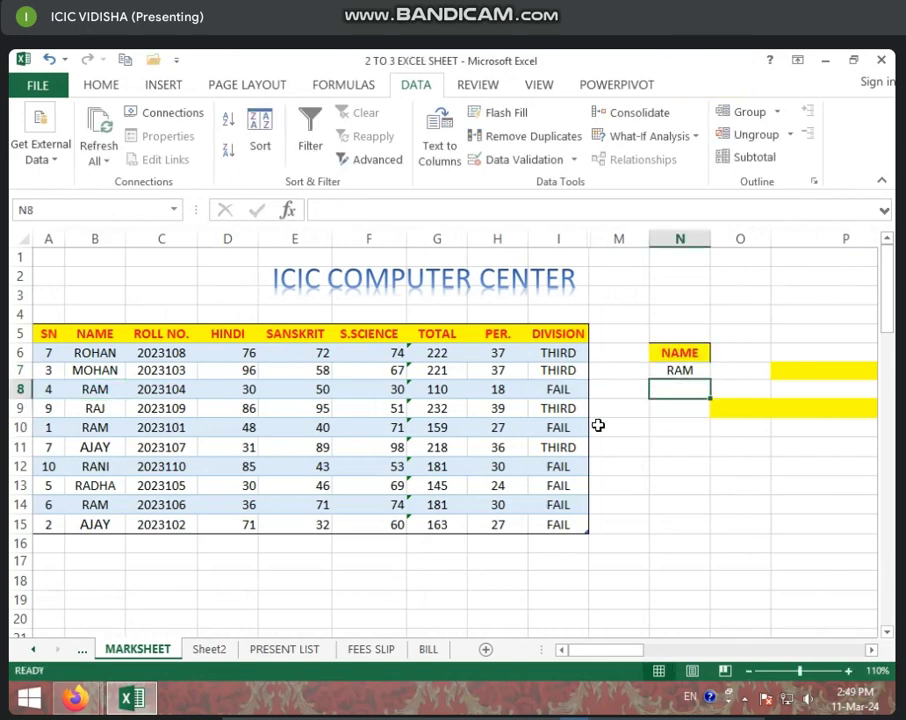
# Run an Advanced Filter on A5:I15 with criteria range N6:N7, copying the matching records to another location at O6.
pyautogui.click(305, 388)
pyautogui.click(370, 159)
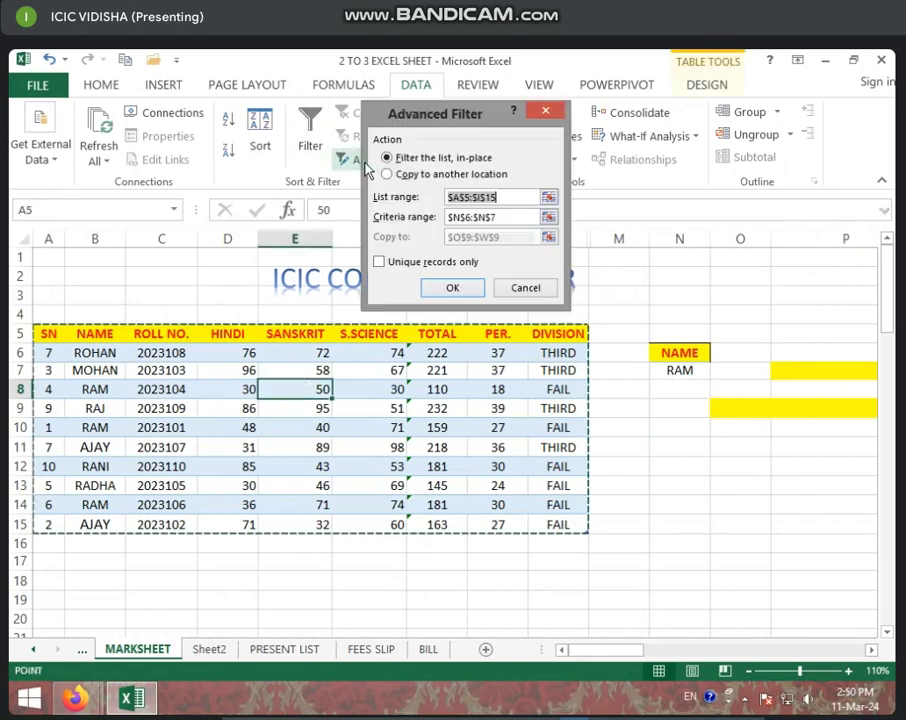
pyautogui.moveTo(465, 115); pyautogui.dragTo(486, 92)
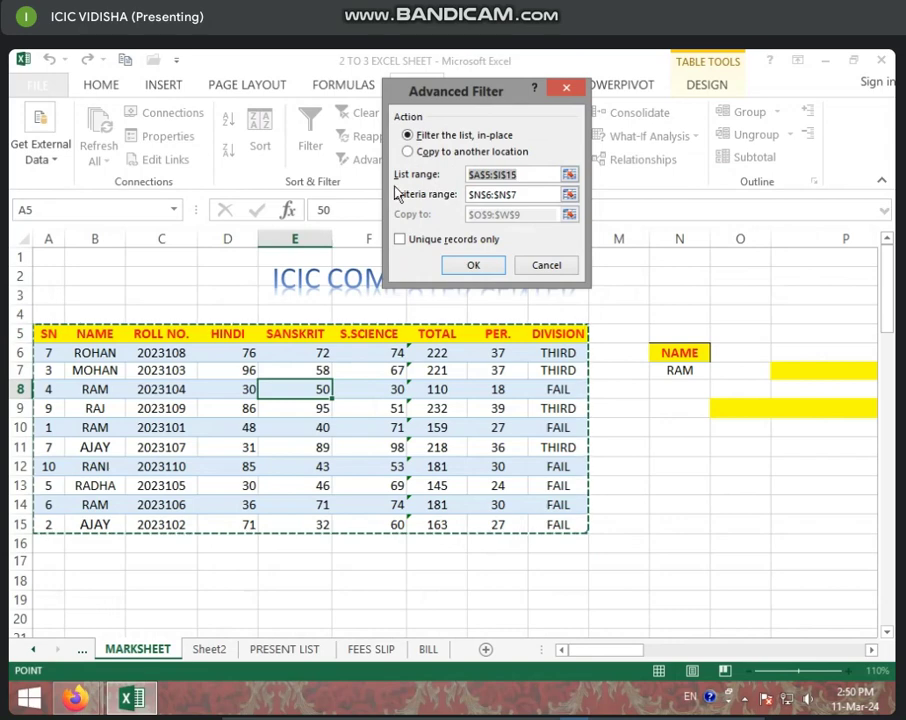
pyautogui.click(519, 195)
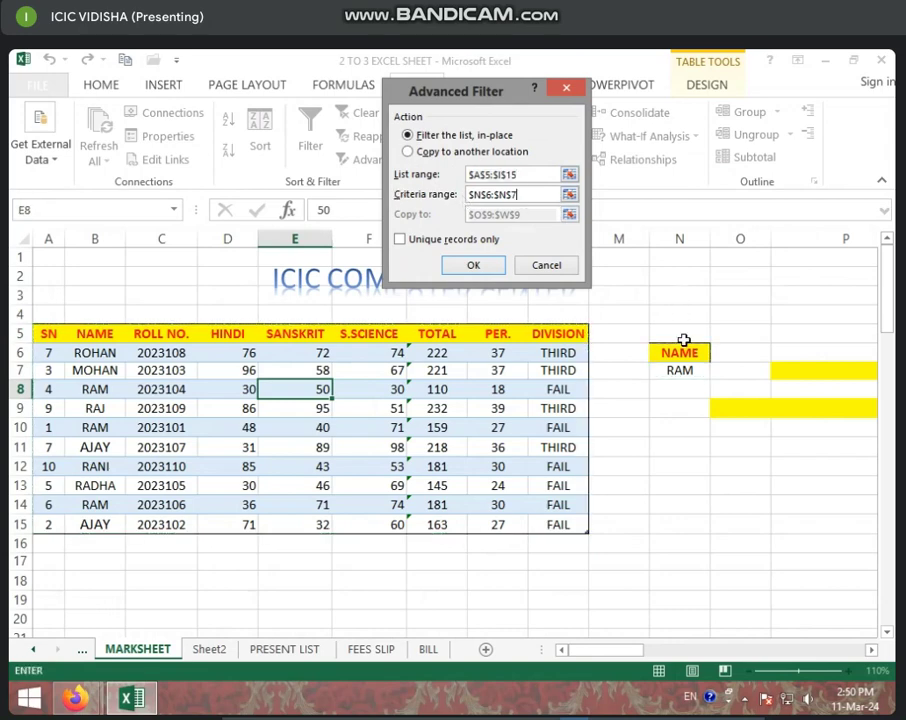
pyautogui.moveTo(683, 348); pyautogui.dragTo(683, 366)
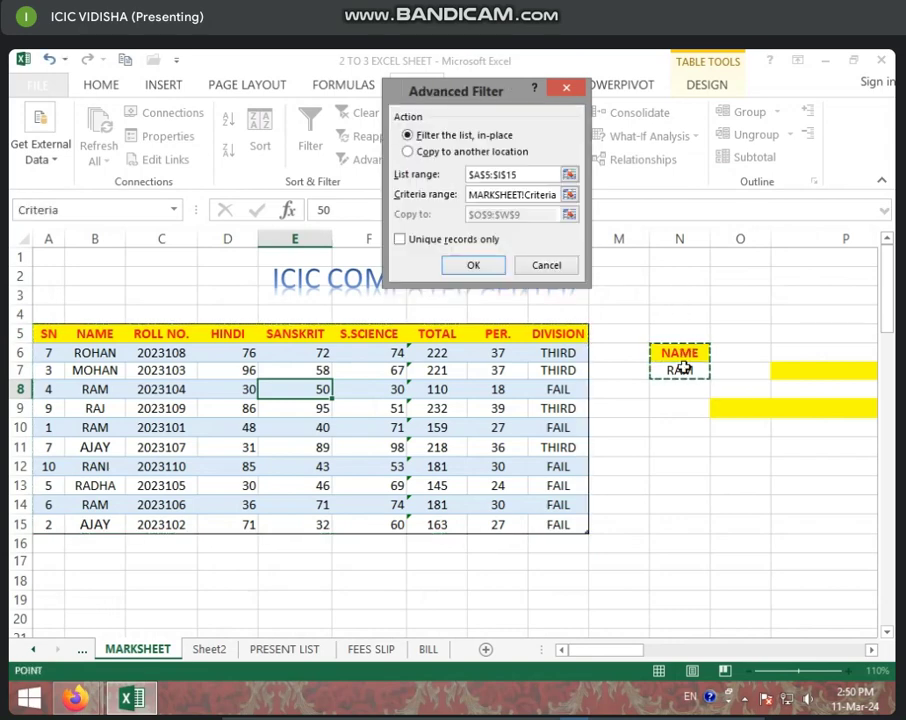
pyautogui.click(427, 155)
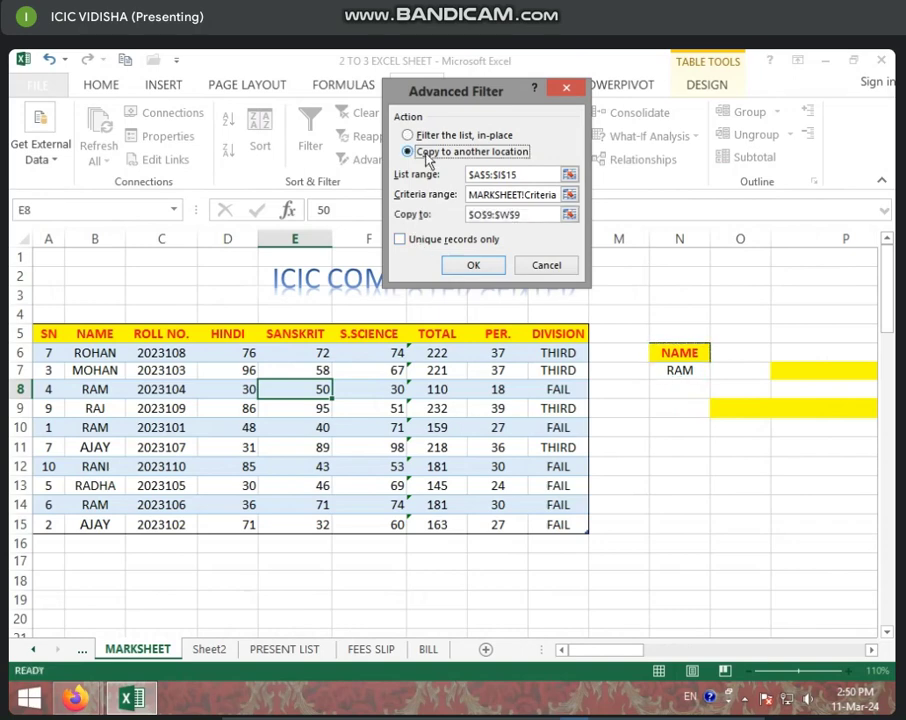
pyautogui.click(520, 214)
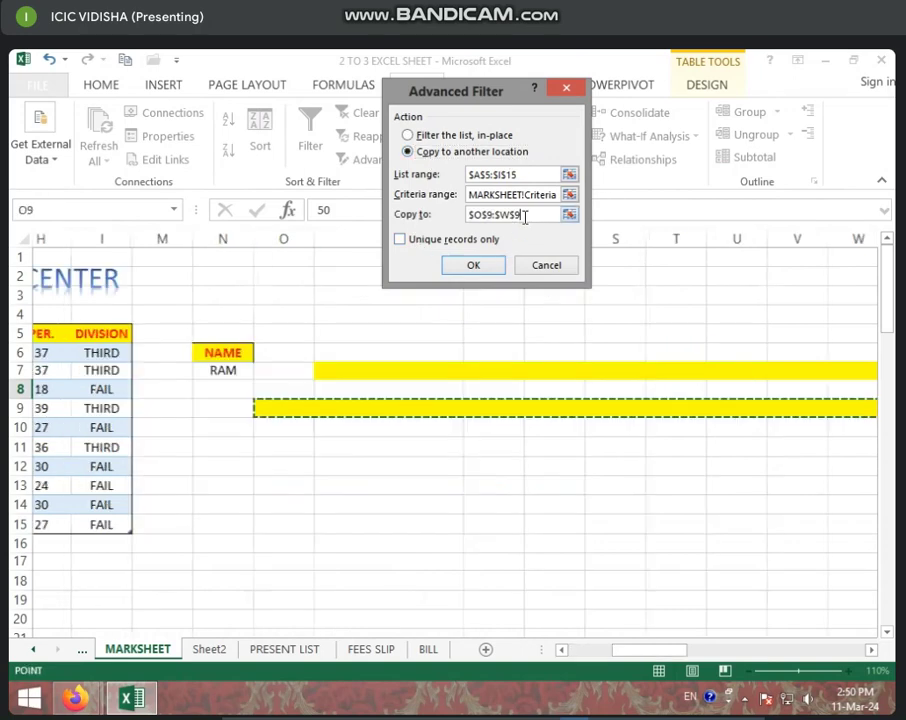
pyautogui.click(258, 359)
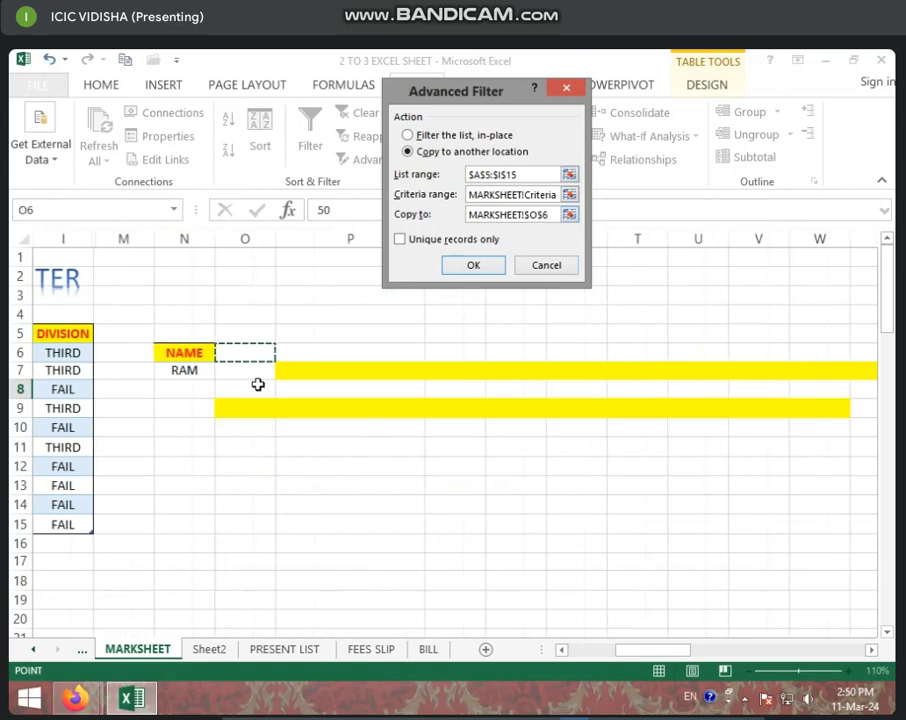
pyautogui.click(473, 267)
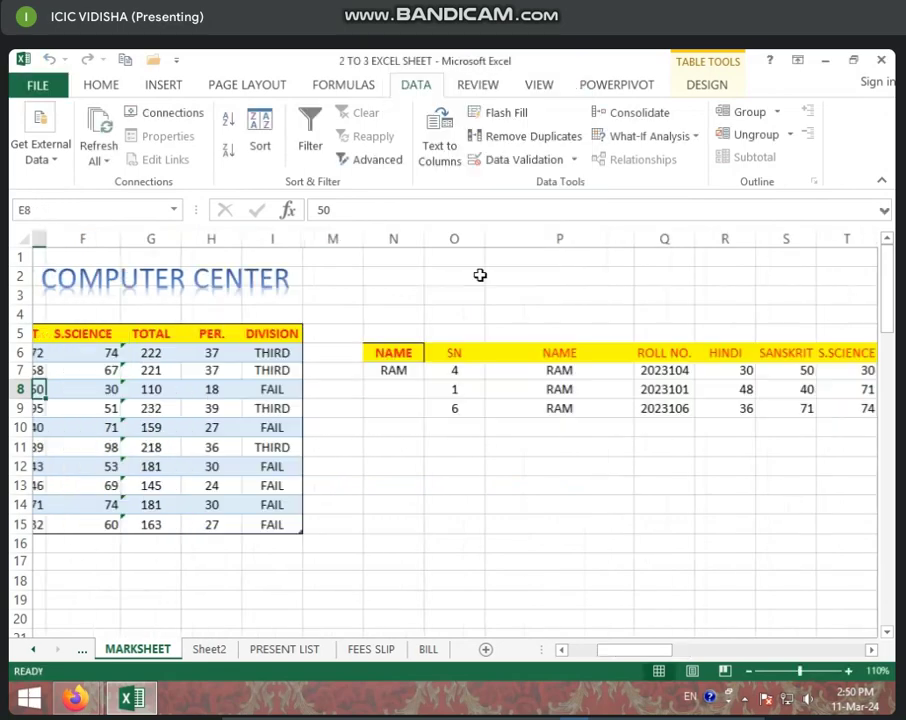
# Examine the records extracted from O6 onward, across the SN, NAME, ROLL NO., marks and DIVISION columns.
pyautogui.click(622, 370)
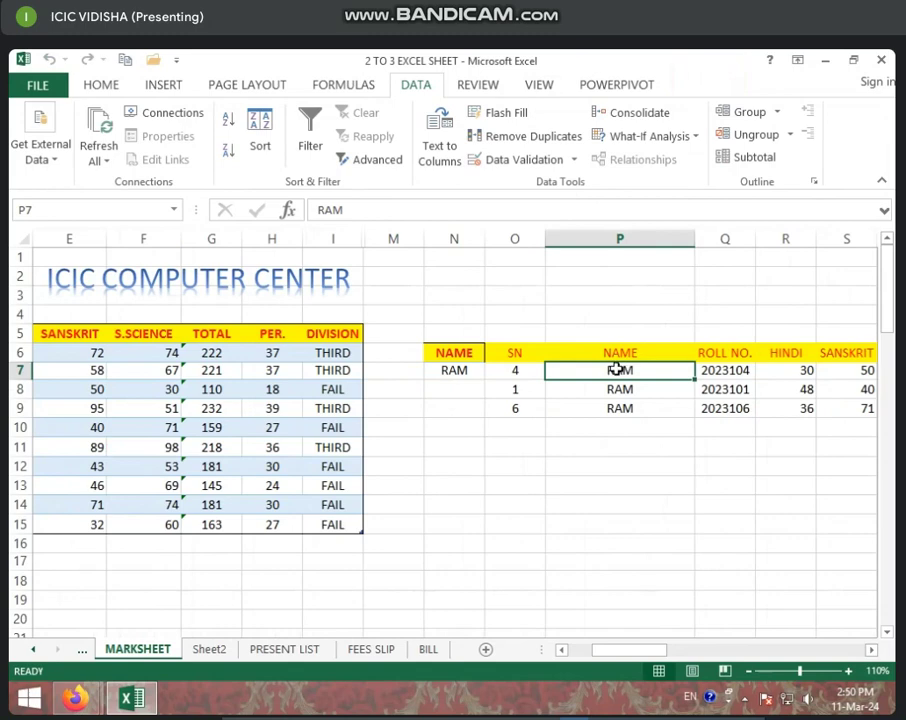
pyautogui.moveTo(618, 370); pyautogui.dragTo(617, 405)
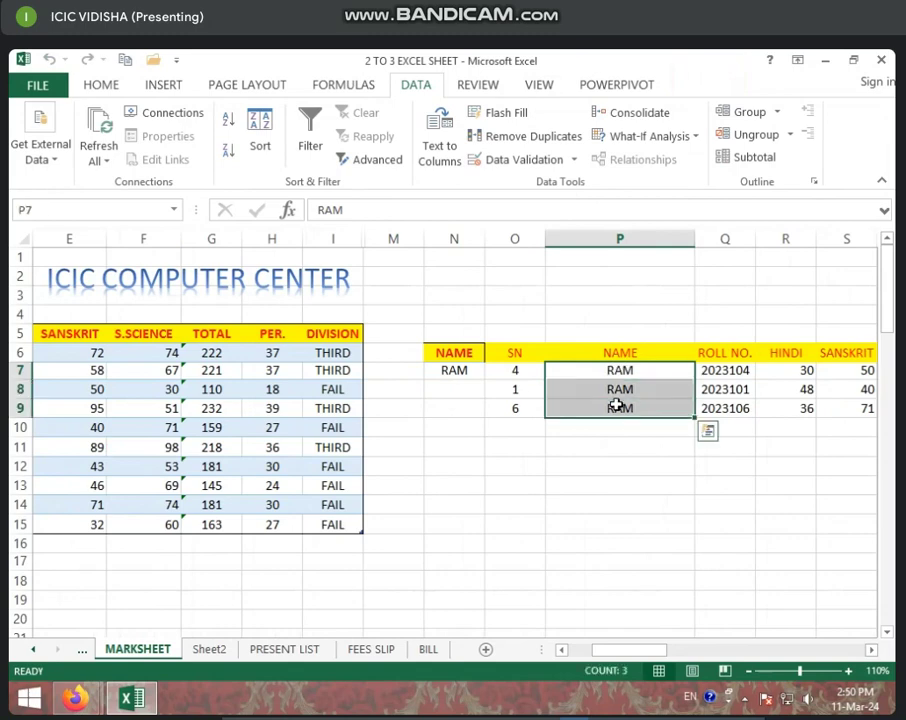
pyautogui.click(517, 372)
pyautogui.click(524, 410)
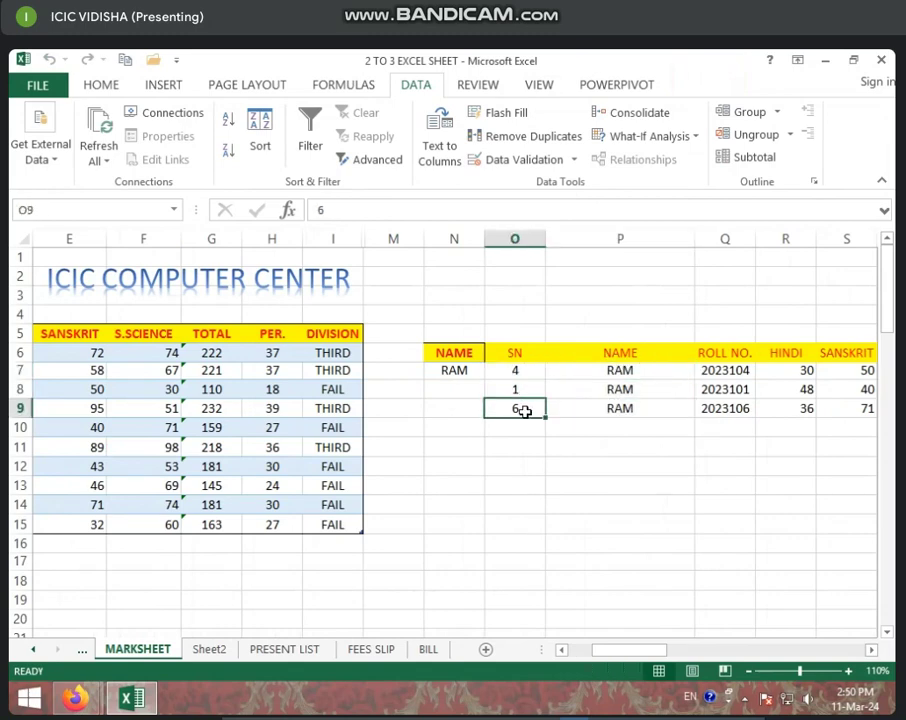
pyautogui.click(716, 371)
pyautogui.click(722, 402)
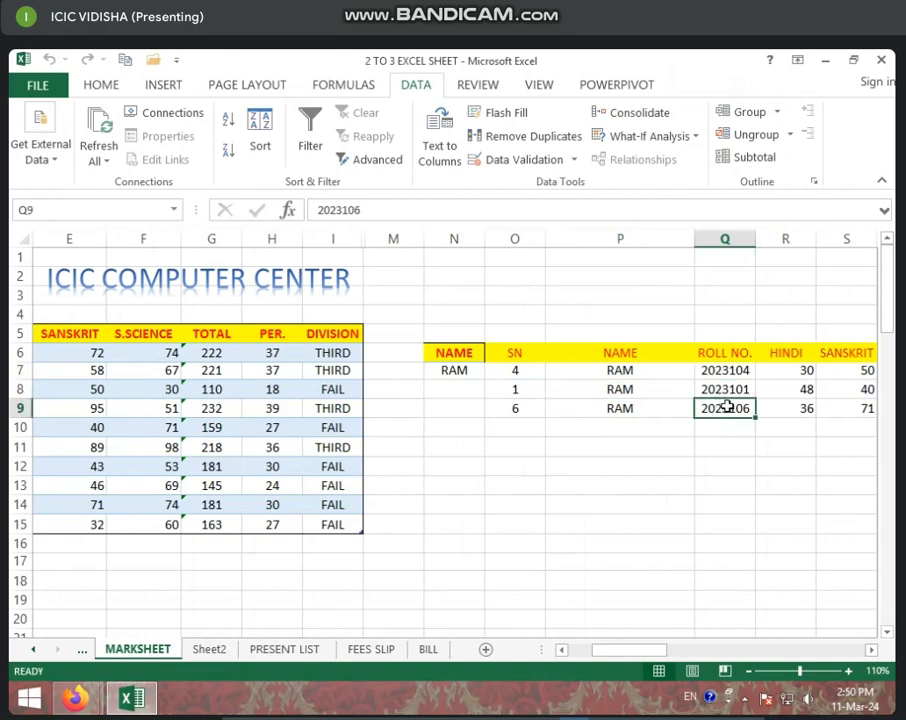
pyautogui.click(786, 369)
pyautogui.press('Right')
pyautogui.press('Right')
pyautogui.press('Right')
pyautogui.press('Right')
pyautogui.press('Right')
pyautogui.press('Right')
pyautogui.press('Right')
pyautogui.press('Right')
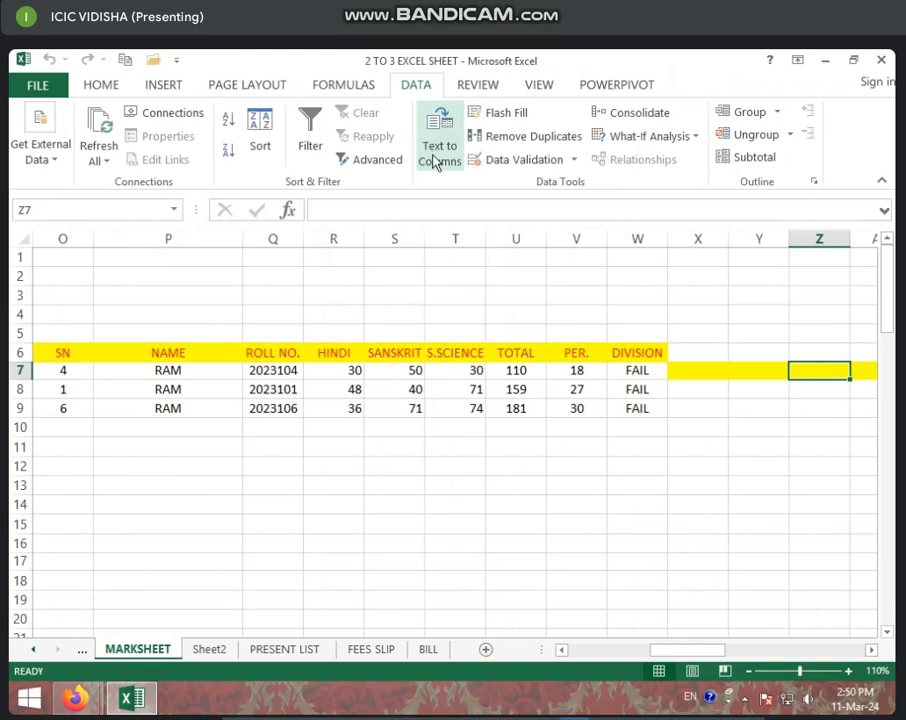
# View the Text to Columns wizard's first page from the marksheet, close it, and show the Get External Data sources.
pyautogui.click(228, 408)
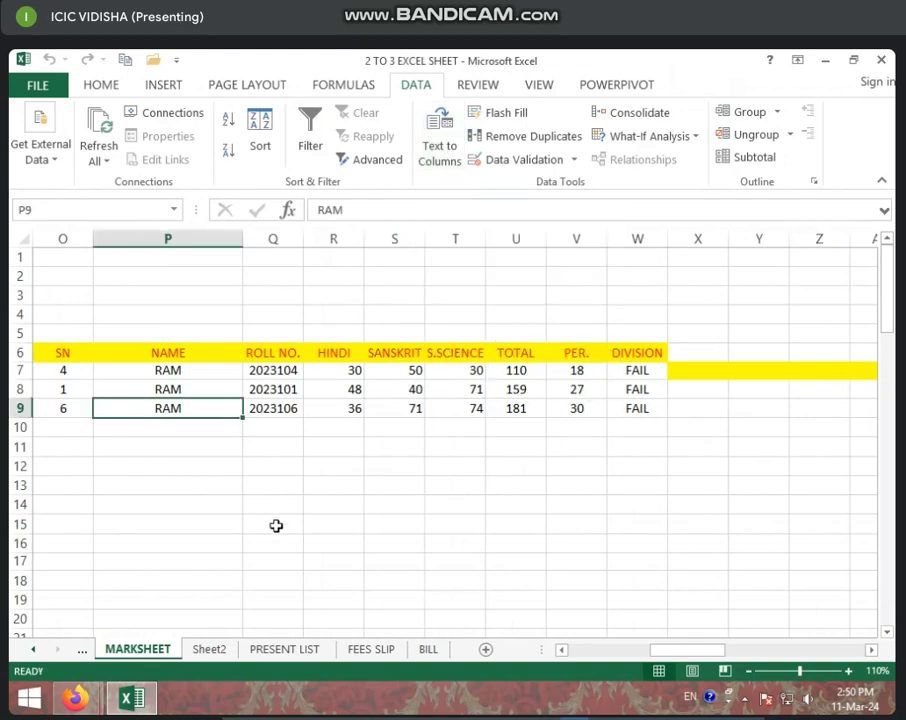
pyautogui.press('Left')
pyautogui.press('Left')
pyautogui.press('Left')
pyautogui.press('Left')
pyautogui.press('Left')
pyautogui.press('Left')
pyautogui.press('Left')
pyautogui.press('Left')
pyautogui.press('Left')
pyautogui.press('Left')
pyautogui.press('Left')
pyautogui.press('Left')
pyautogui.press('Left')
pyautogui.press('Left')
pyautogui.press('Left')
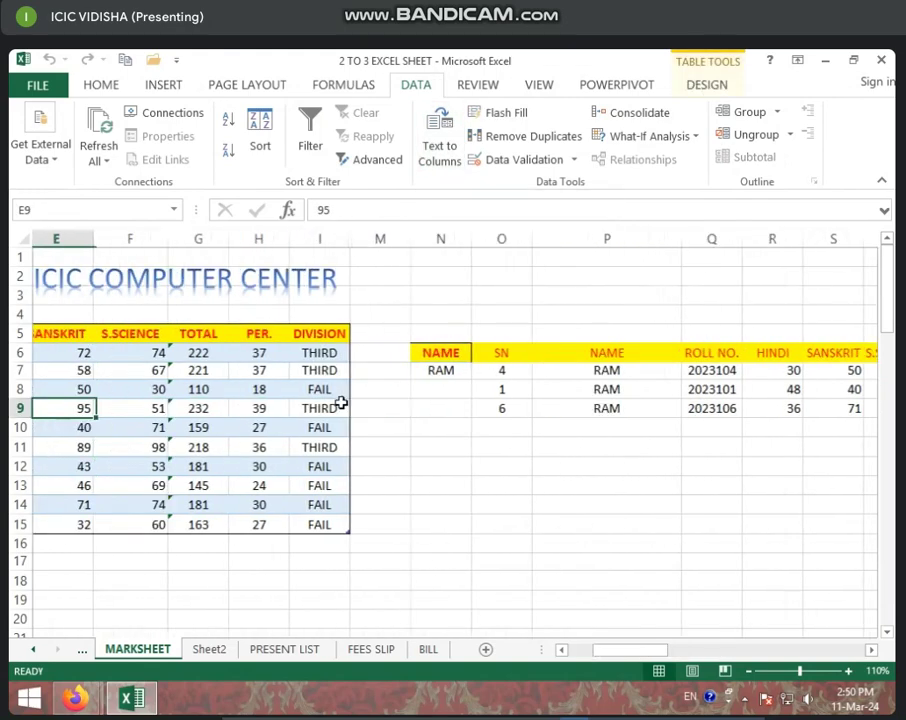
pyautogui.click(450, 158)
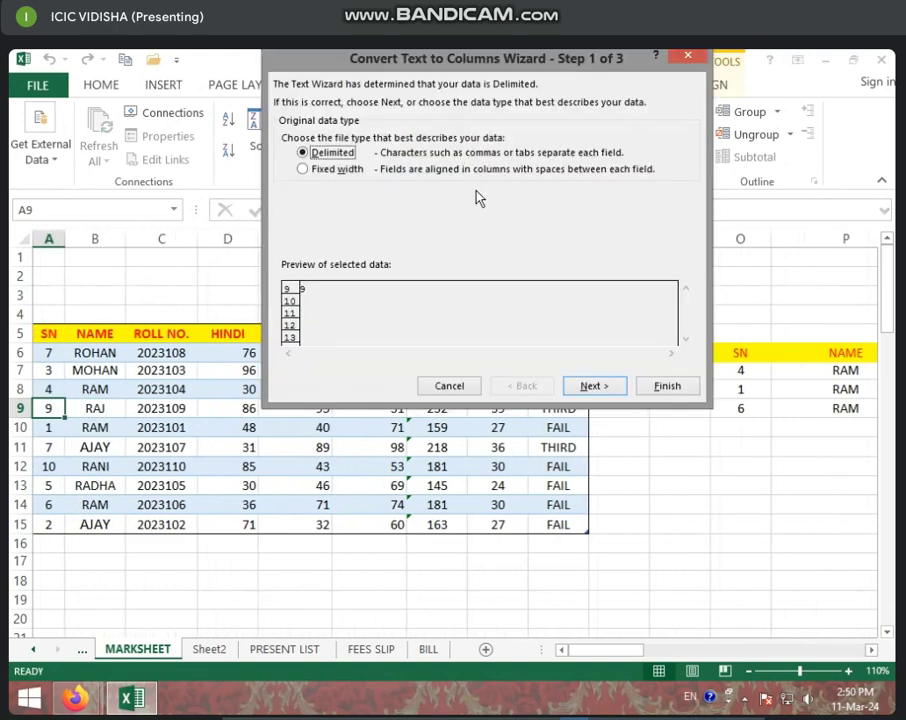
pyautogui.click(689, 57)
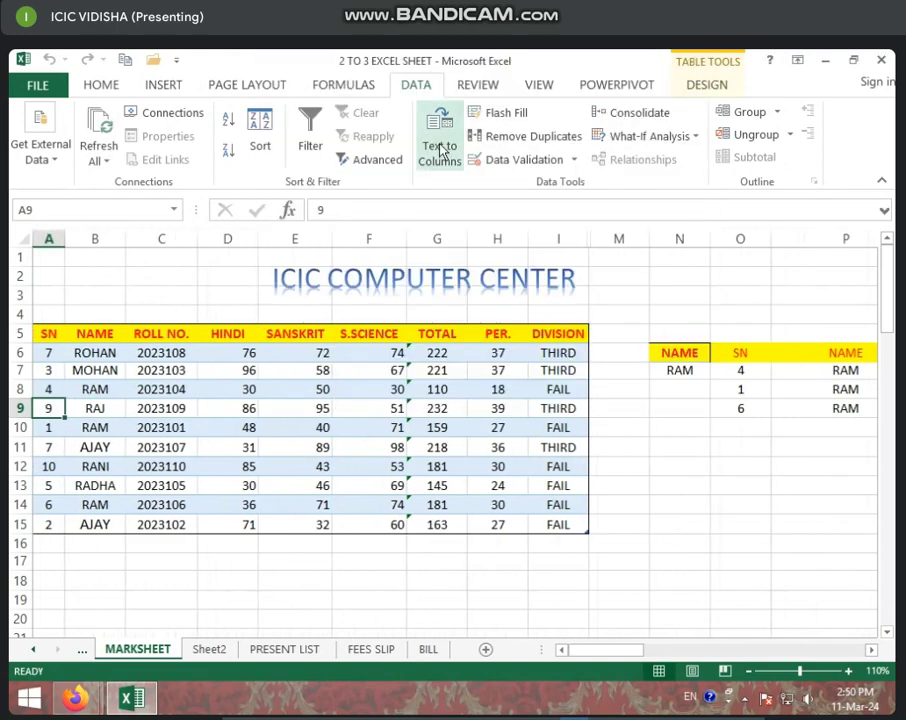
pyautogui.click(46, 148)
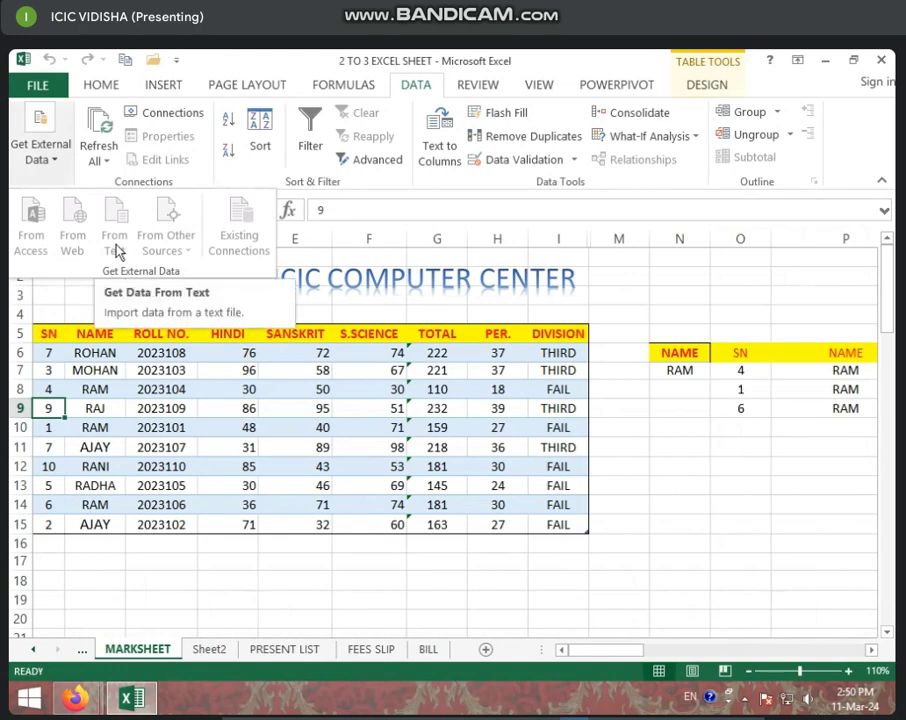
# Minimize the workbook, search for Word 2013, switch to it and create a blank document.
pyautogui.click(823, 60)
pyautogui.click(823, 60)
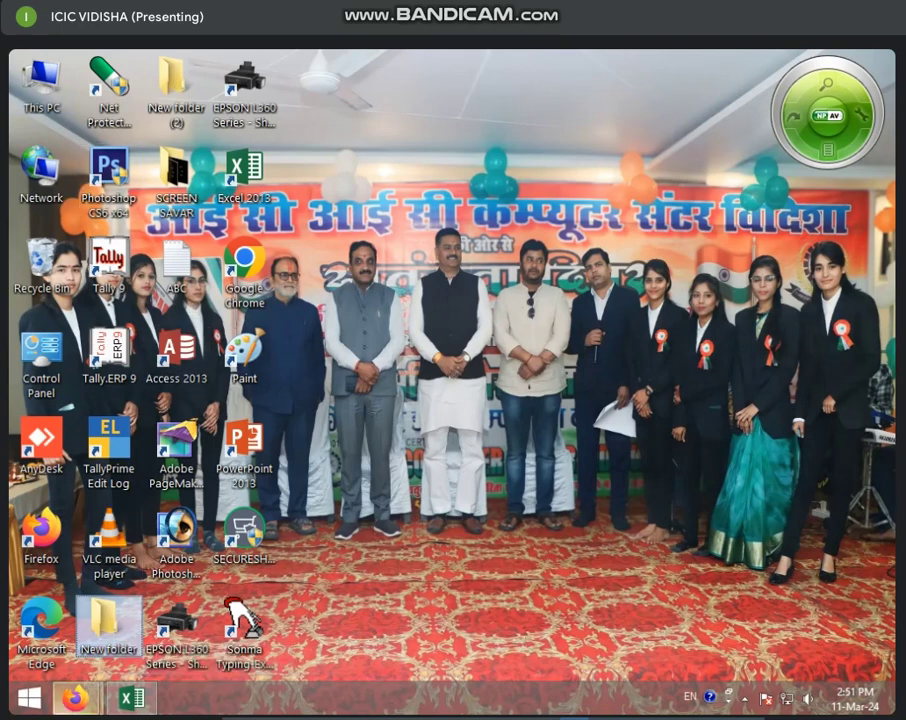
pyautogui.click(42, 699)
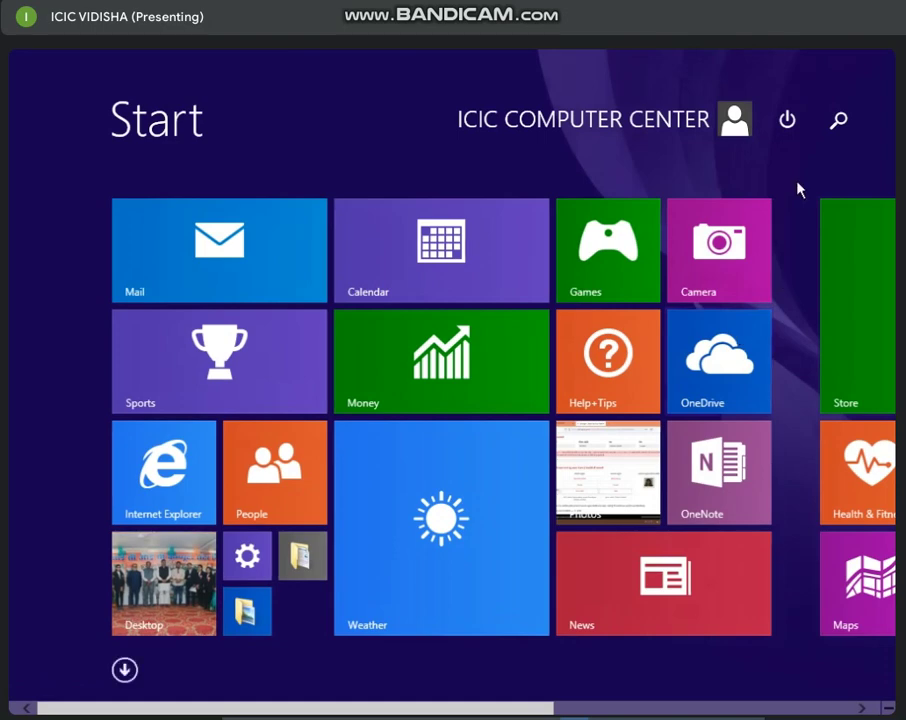
pyautogui.click(838, 120)
pyautogui.write('Word 2013')
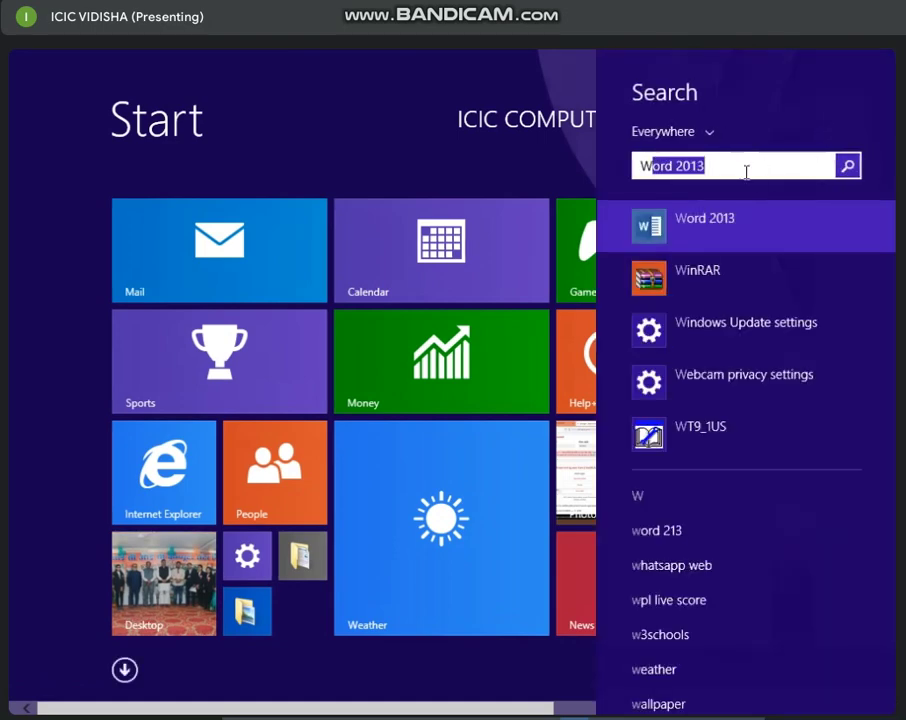
pyautogui.click(732, 222)
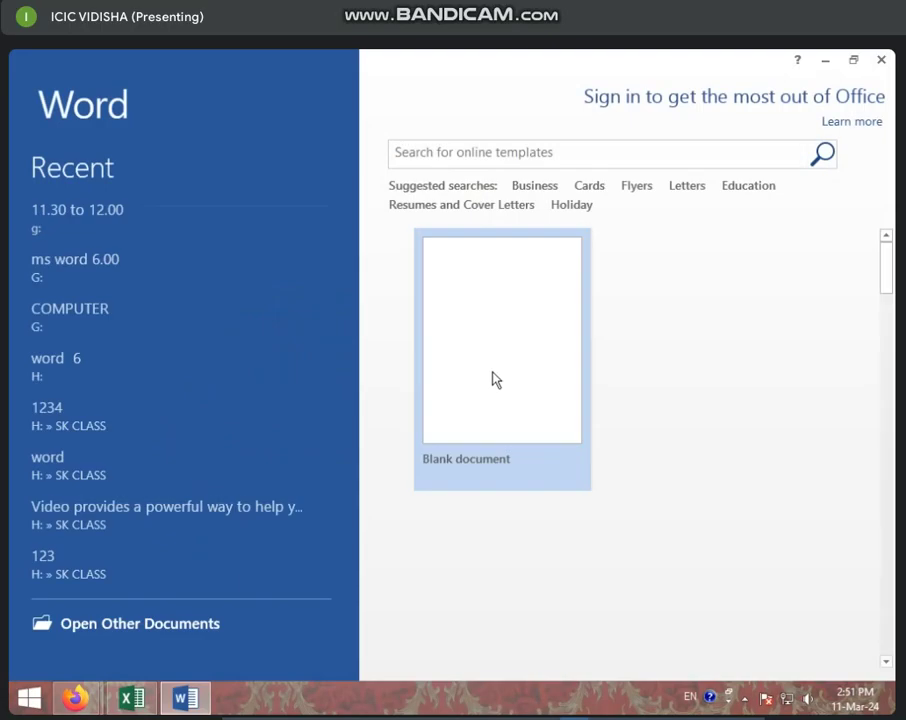
pyautogui.click(493, 378)
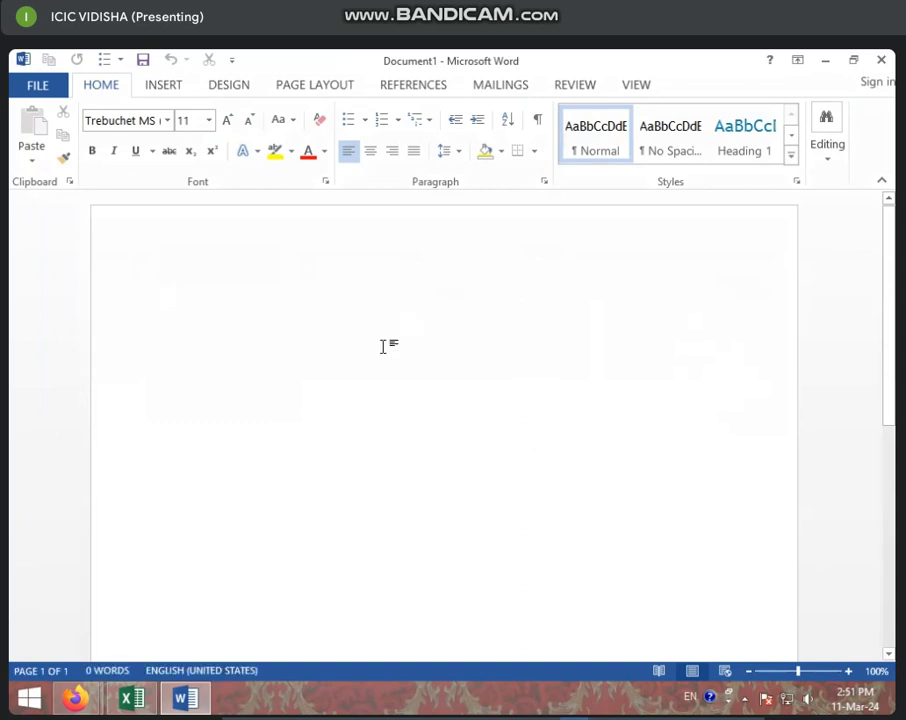
pyautogui.write('SALA')
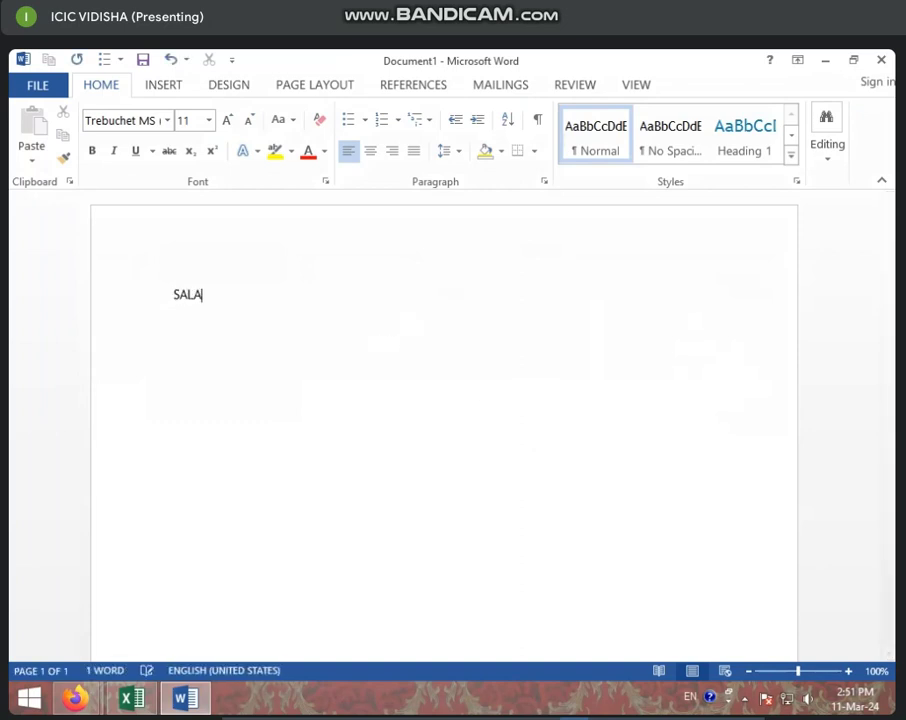
pyautogui.press('BackSpace')
pyautogui.press('BackSpace')
pyautogui.press('BackSpace')
pyautogui.press('BackSpace')
# Write the comma-separated header line NAME,CITY,SALES in the blank document and start a new line below it.
pyautogui.write('NAME')
pyautogui.write(',')
pyautogui.write('SLAL')
pyautogui.press('BackSpace')
pyautogui.press('BackSpace')
pyautogui.press('BackSpace')
pyautogui.press('BackSpace')
pyautogui.write('CITY,SALES')
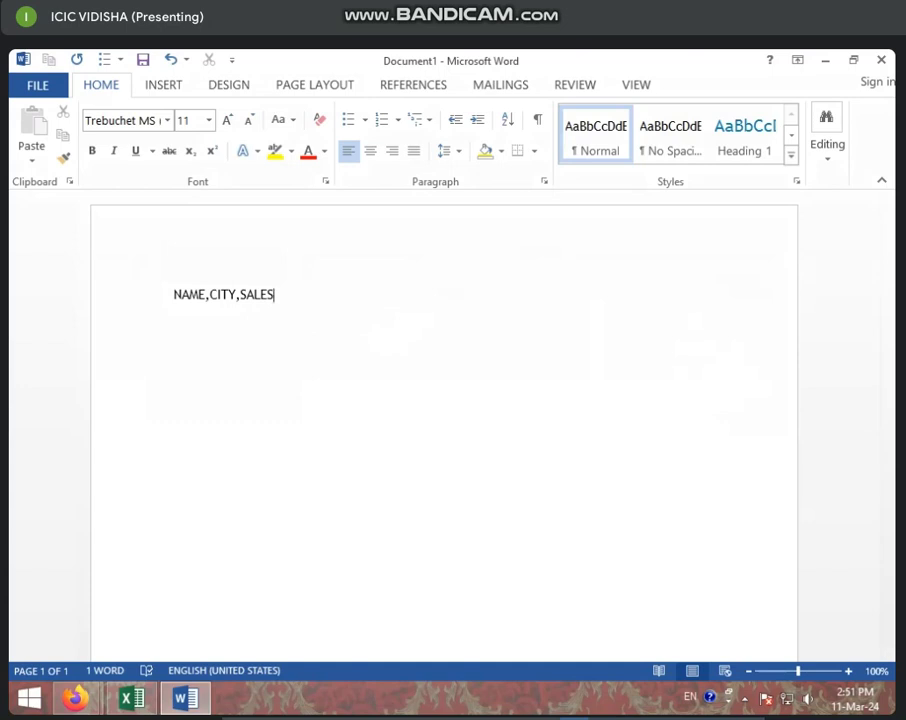
pyautogui.press('Return')
pyautogui.write('h')
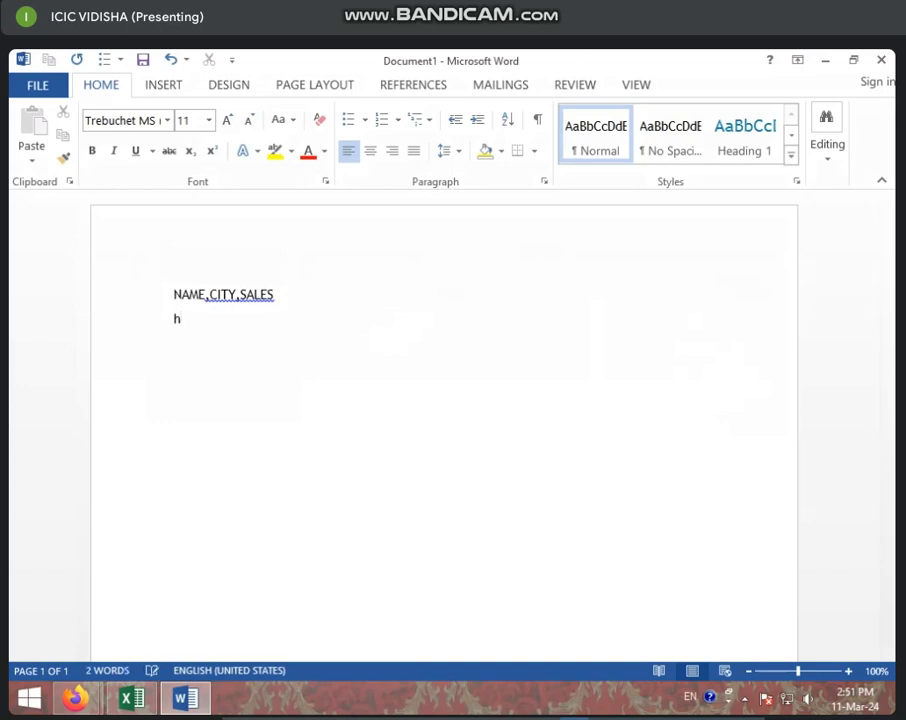
pyautogui.press('BackSpace')
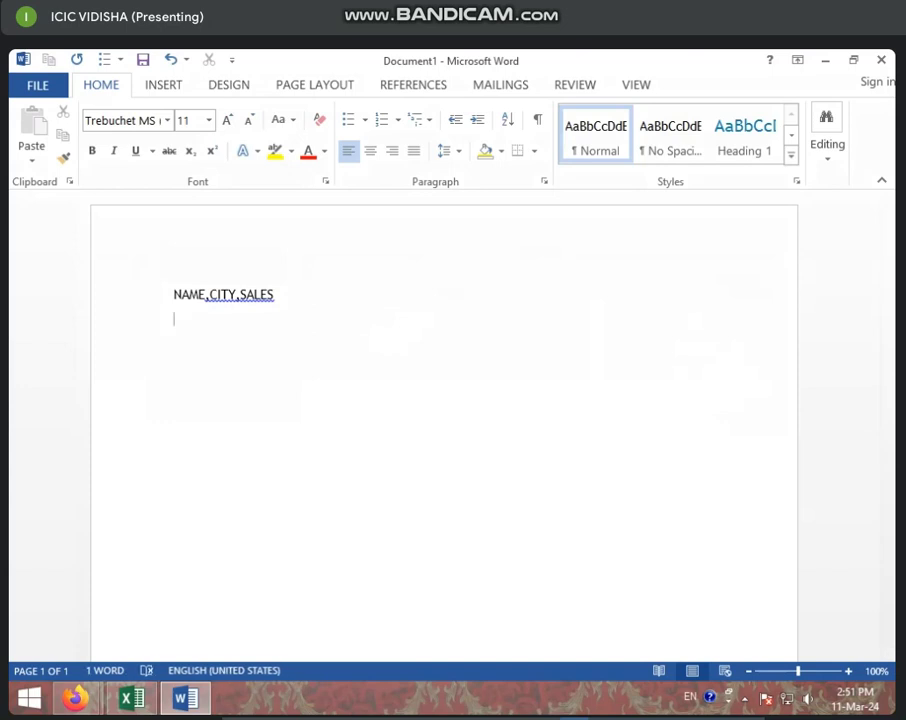
# Add three comma-separated lines, each a person's name followed by city and sales: BHOPAL,2000, then VIDISHA,4000, then UJJAIN,3000.
pyautogui.write('AJAY,')
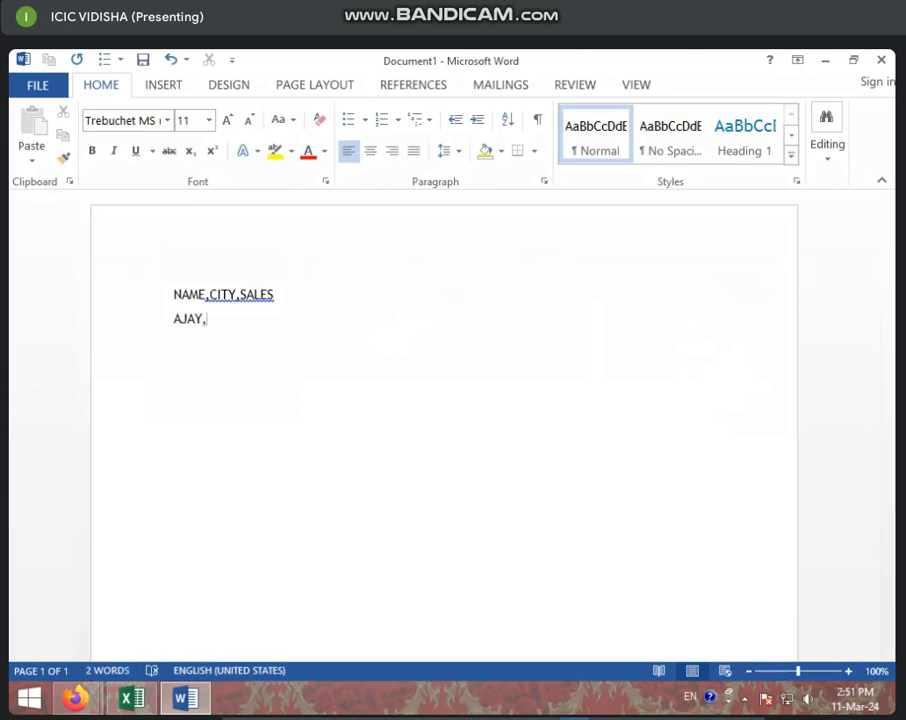
pyautogui.write('BHOPAL,2000')
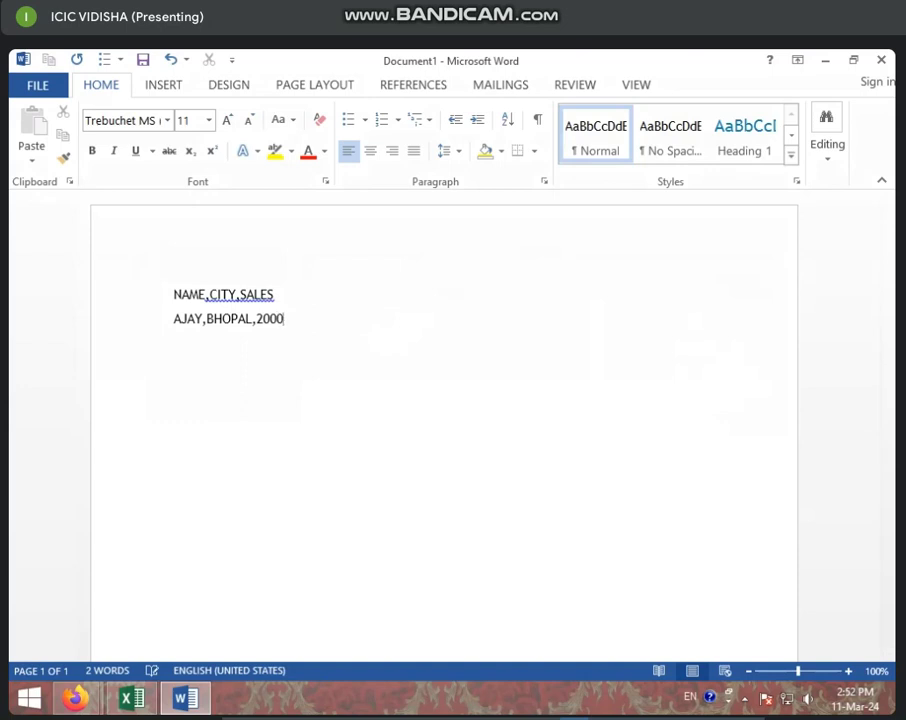
pyautogui.press('Return')
pyautogui.write('VIJA')
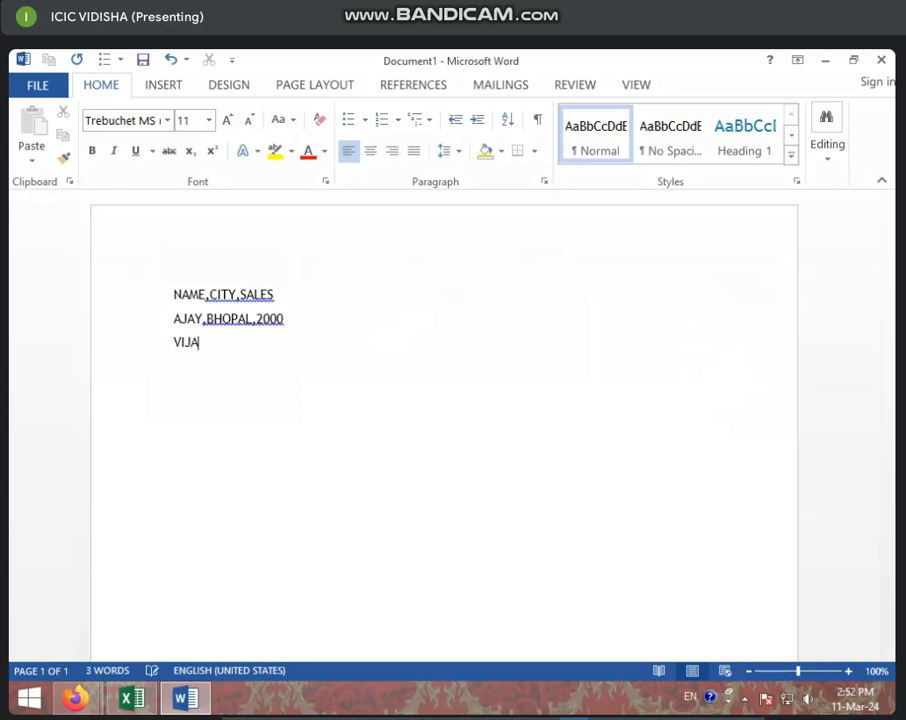
pyautogui.write('Y,VIDISHA,4000')
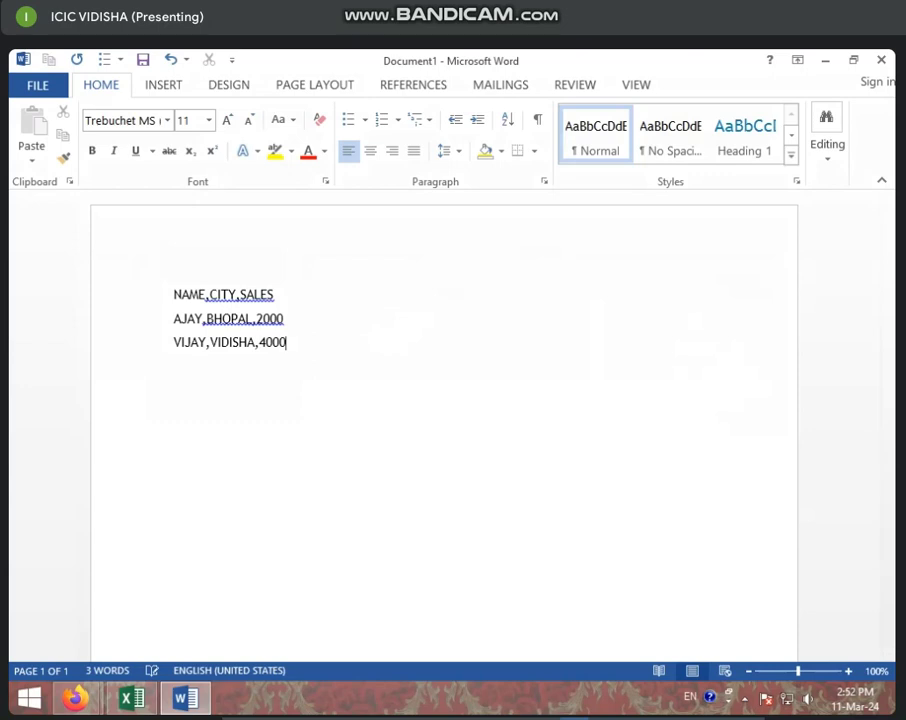
pyautogui.press('Return')
pyautogui.write('MOHAN')
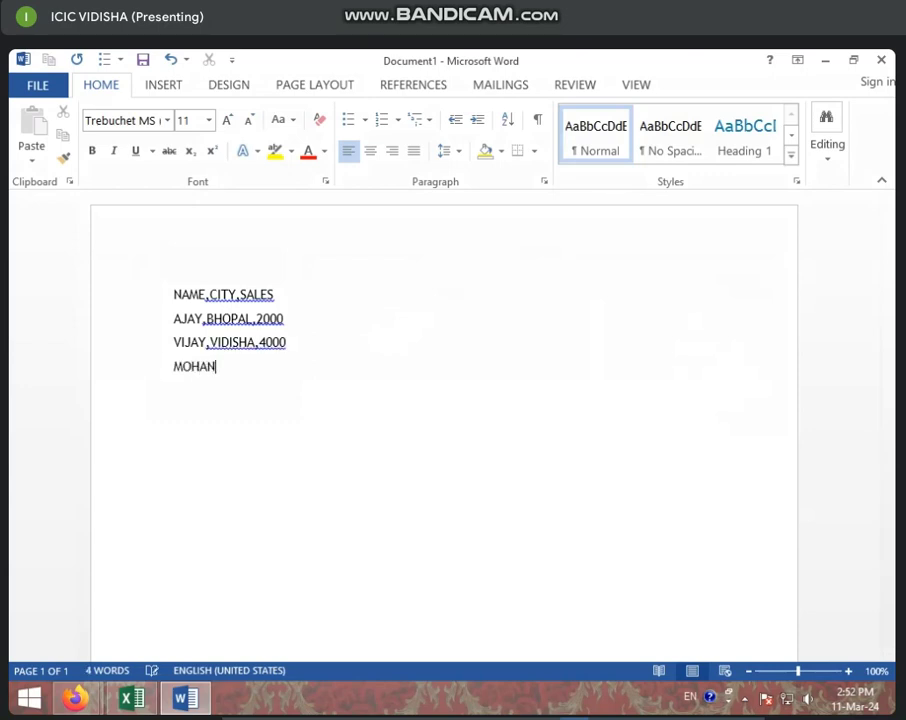
pyautogui.write(',UJJAIN,')
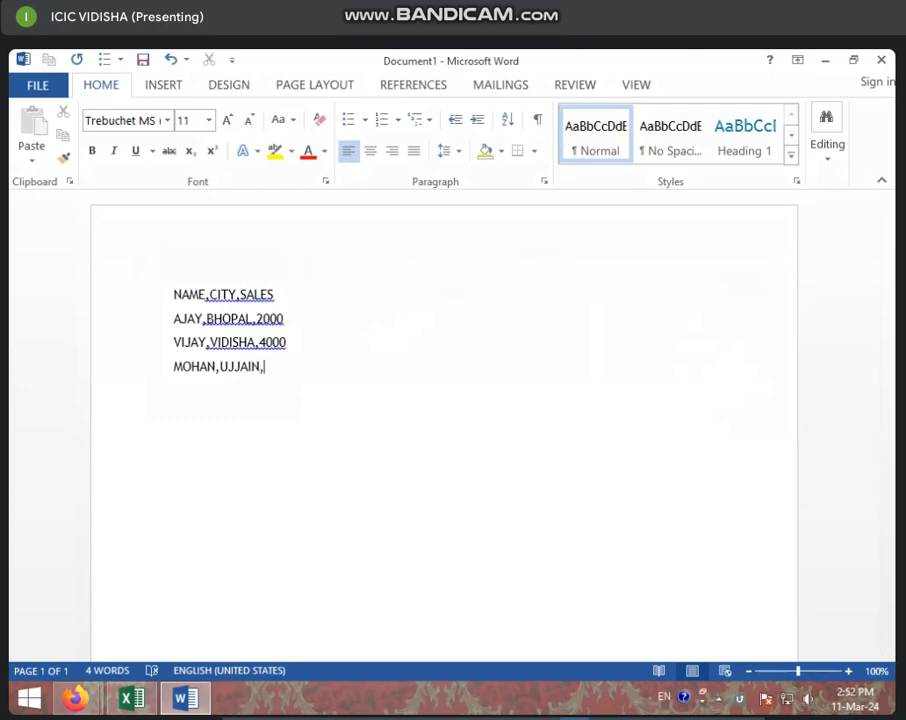
pyautogui.write('3000')
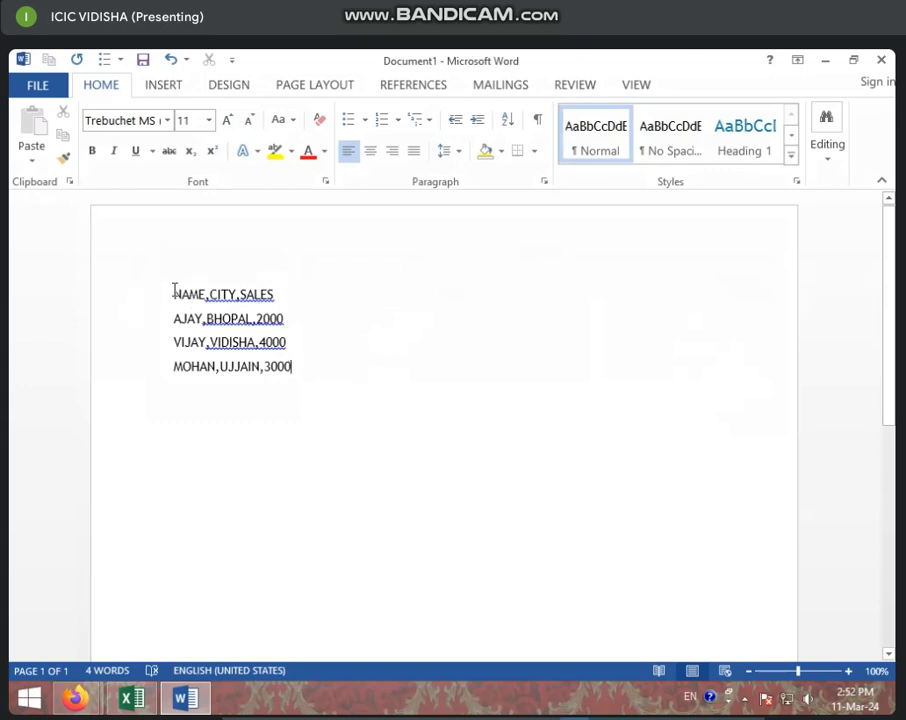
# Copy all four lines, switch to the Excel workbook and paste them at G20 on the MARKSHEET sheet.
pyautogui.moveTo(173, 292); pyautogui.dragTo(329, 381)
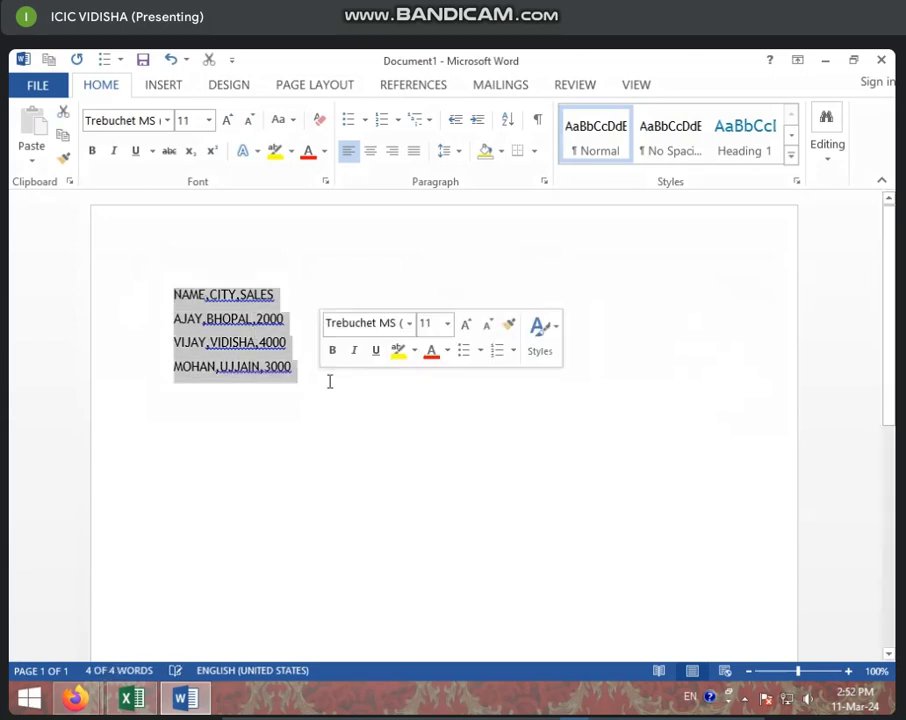
pyautogui.hotkey('ctrl', 'c')
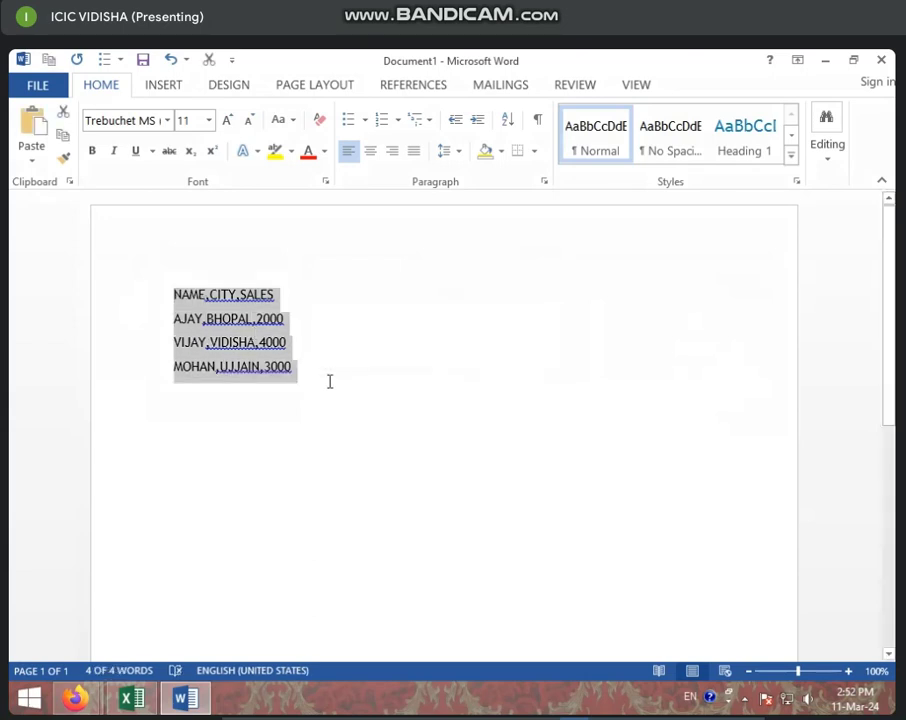
pyautogui.click(145, 701)
pyautogui.scroll(-2, 516, 530)
pyautogui.click(436, 503)
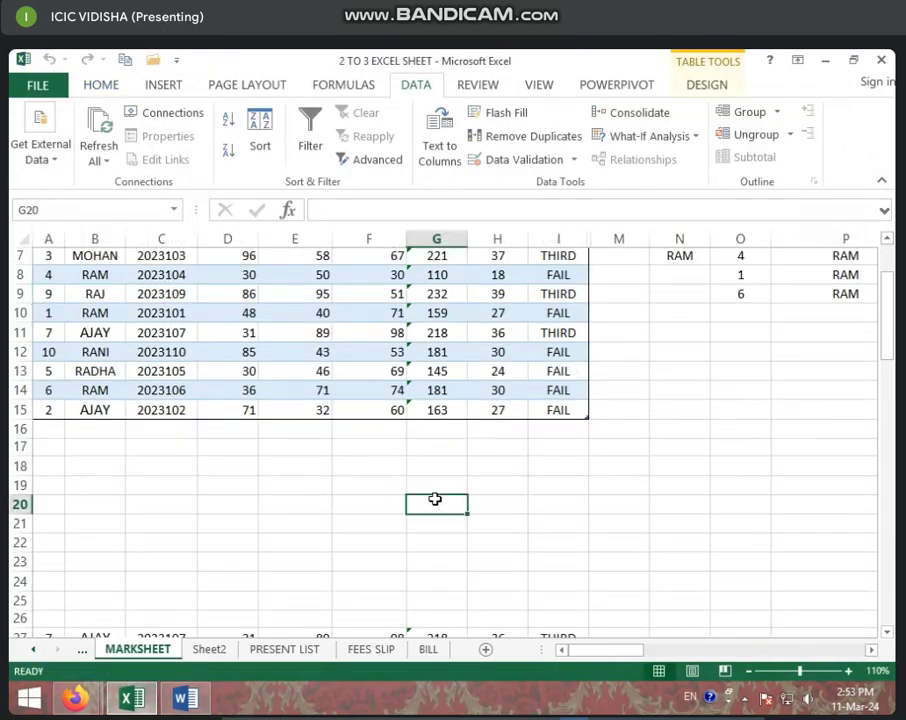
pyautogui.hotkey('ctrl', 'v')
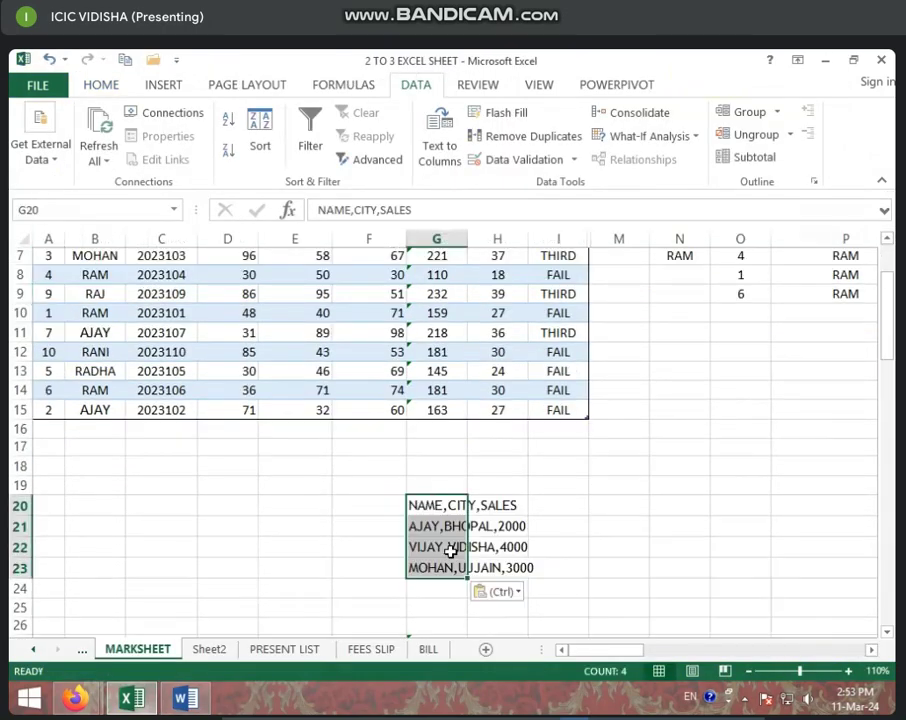
# Check how the pasted comma-separated lines are stored in cells G20 to G23.
pyautogui.click(368, 562)
pyautogui.click(441, 505)
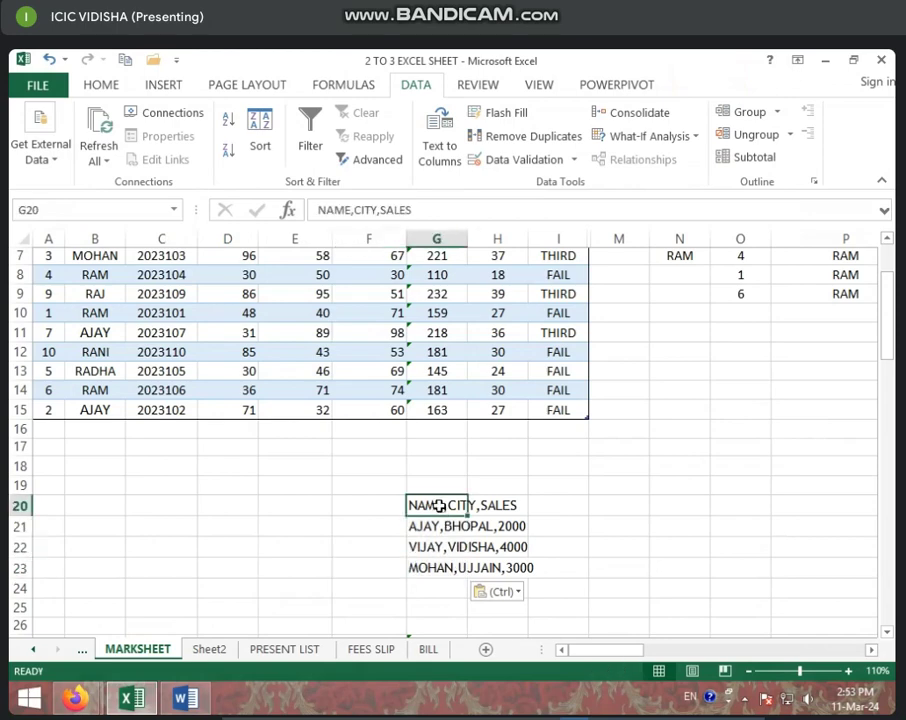
pyautogui.click(448, 524)
pyautogui.click(434, 503)
pyautogui.click(440, 521)
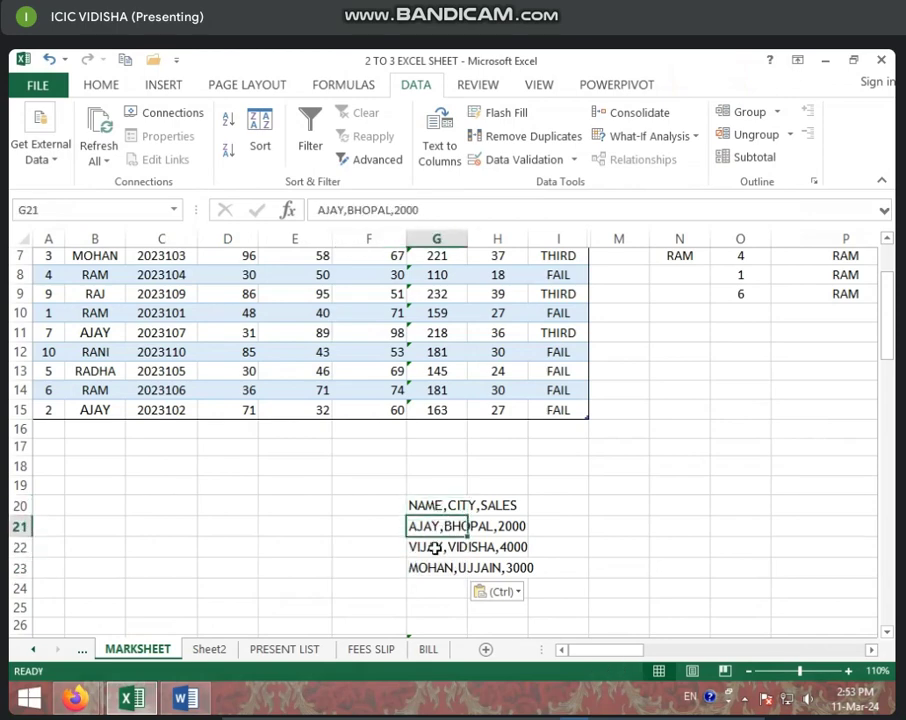
pyautogui.click(431, 566)
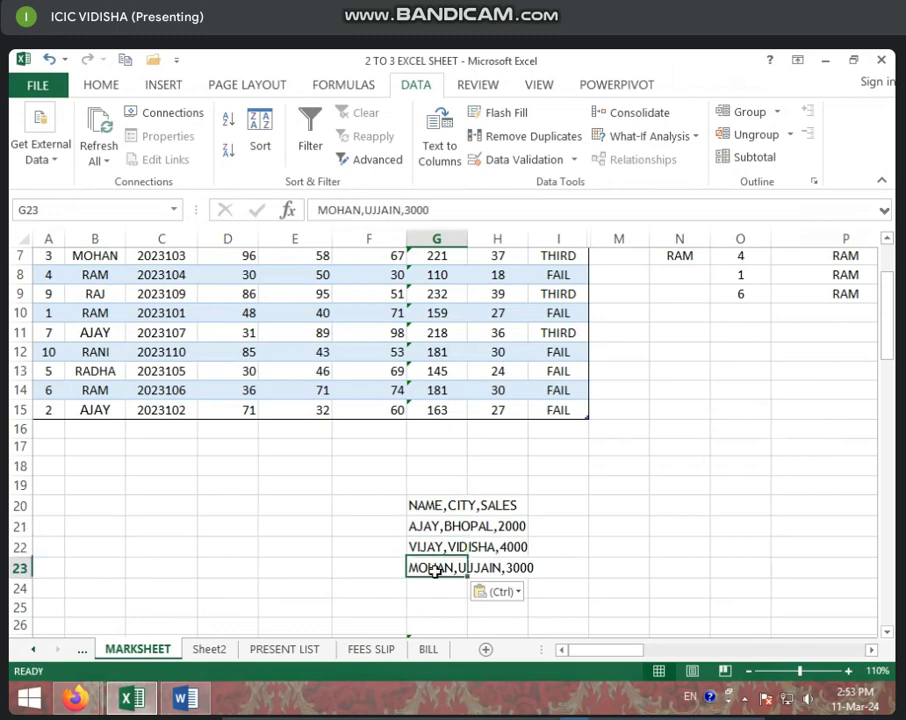
pyautogui.click(430, 503)
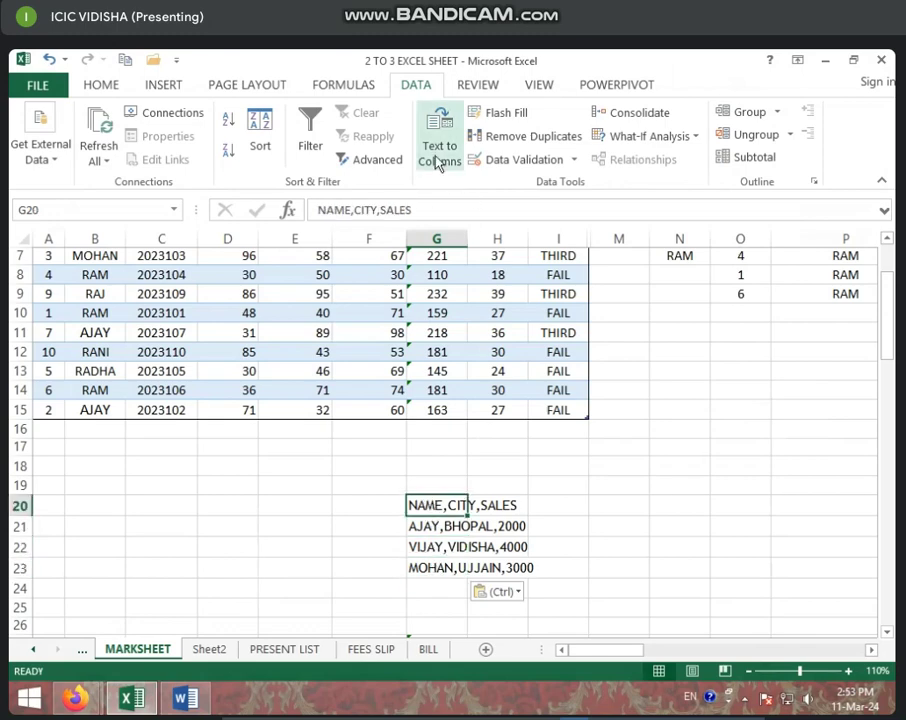
# Examine how the marksheet table keeps its ROLL NO., HINDI, SANSKRIT and S.SCIENCE data in separate columns.
pyautogui.scroll(2, 259, 433)
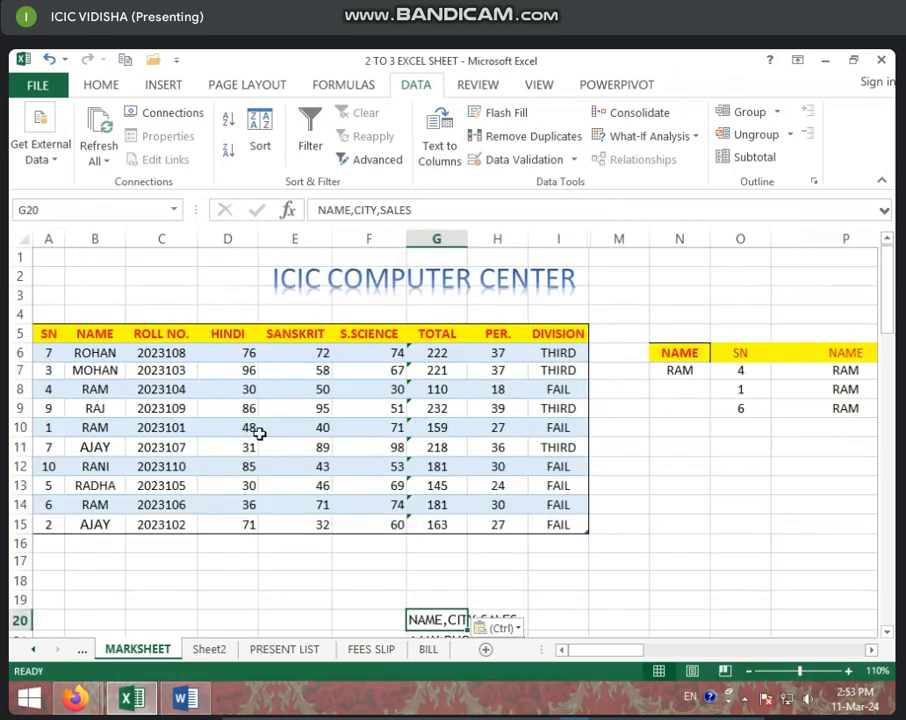
pyautogui.moveTo(227, 333); pyautogui.dragTo(336, 409)
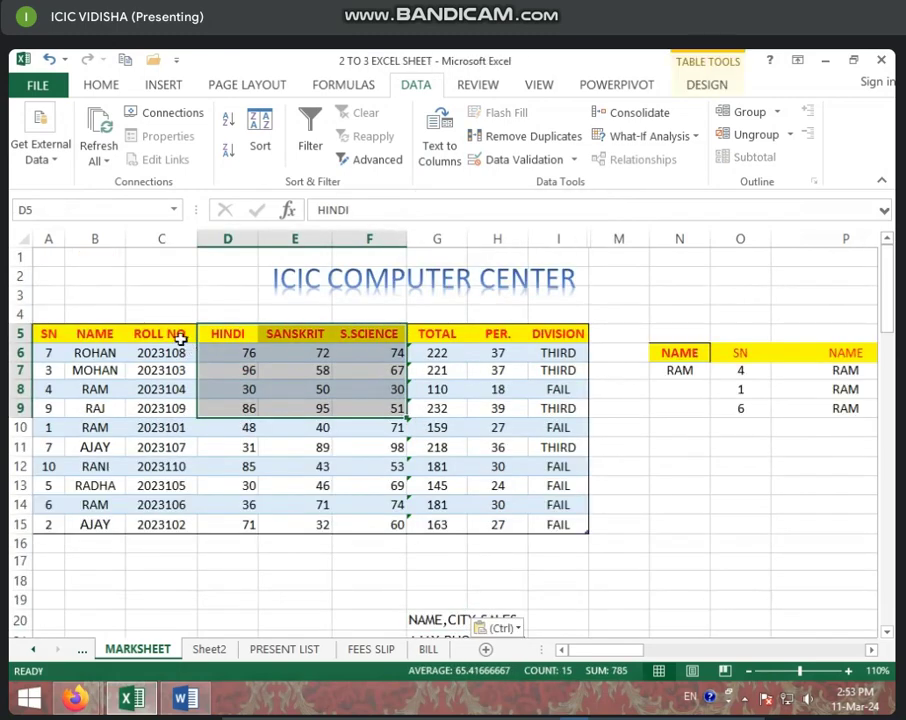
pyautogui.click(166, 332)
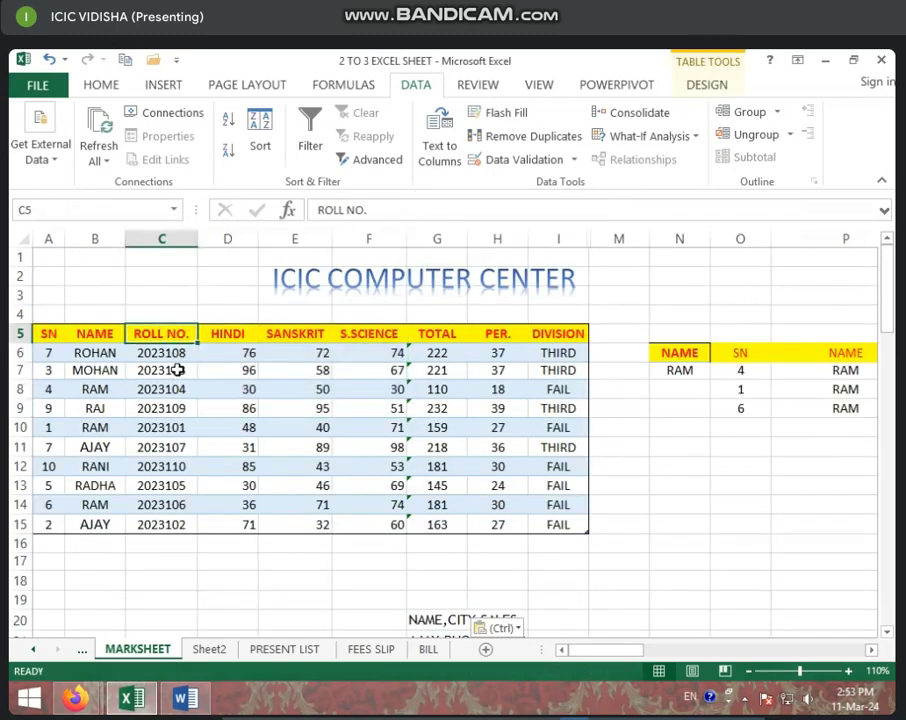
pyautogui.press('Down')
pyautogui.press('Down')
pyautogui.press('Down')
pyautogui.press('Down')
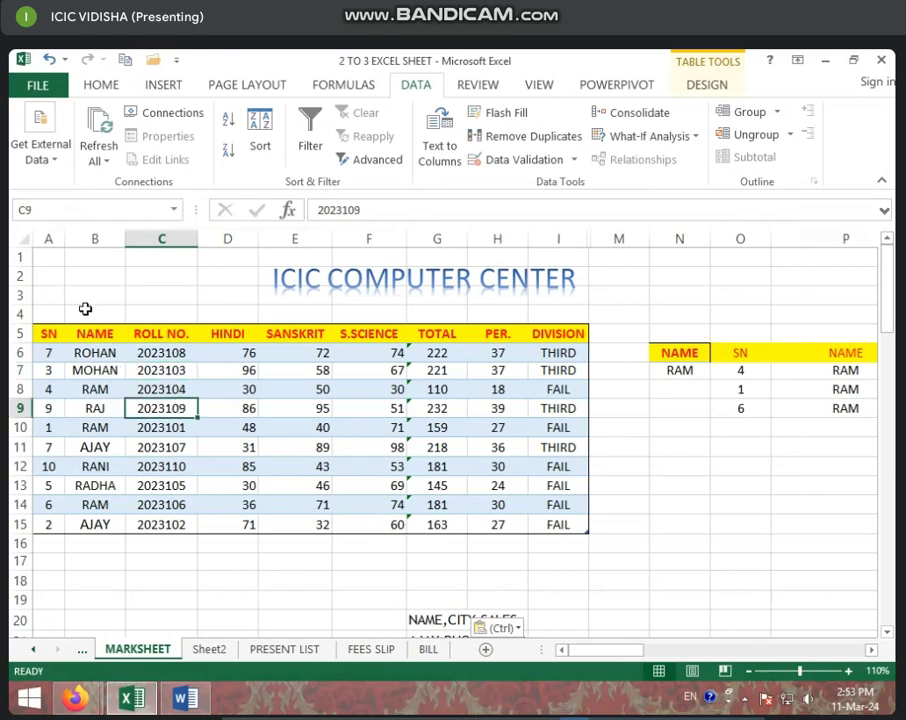
# Try to run Text to Columns on the two-column range G20:H23.
pyautogui.scroll(-2, 372, 628)
pyautogui.click(414, 548)
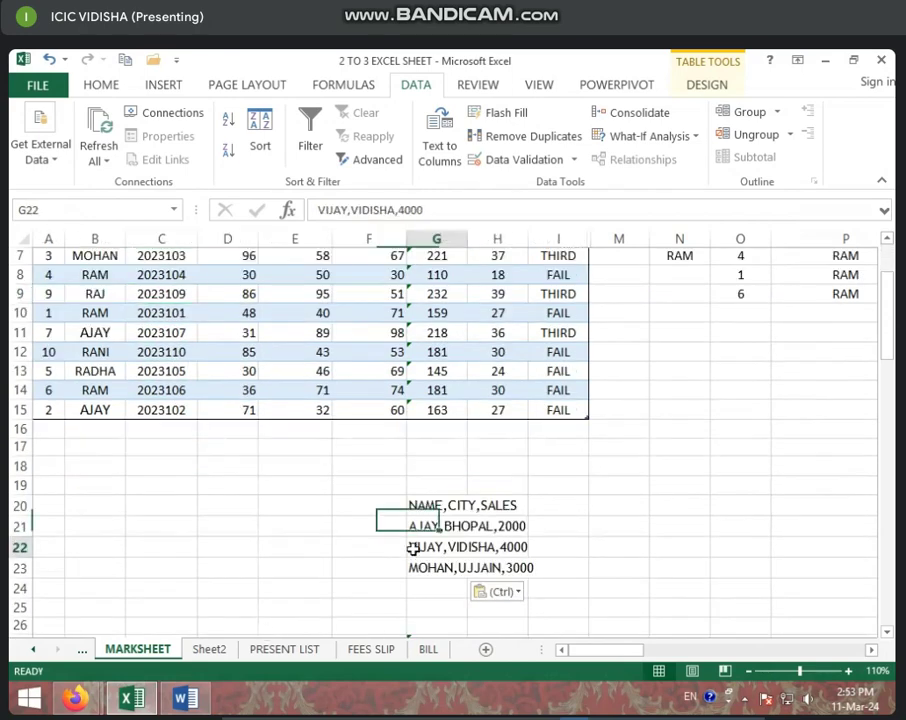
pyautogui.click(440, 505)
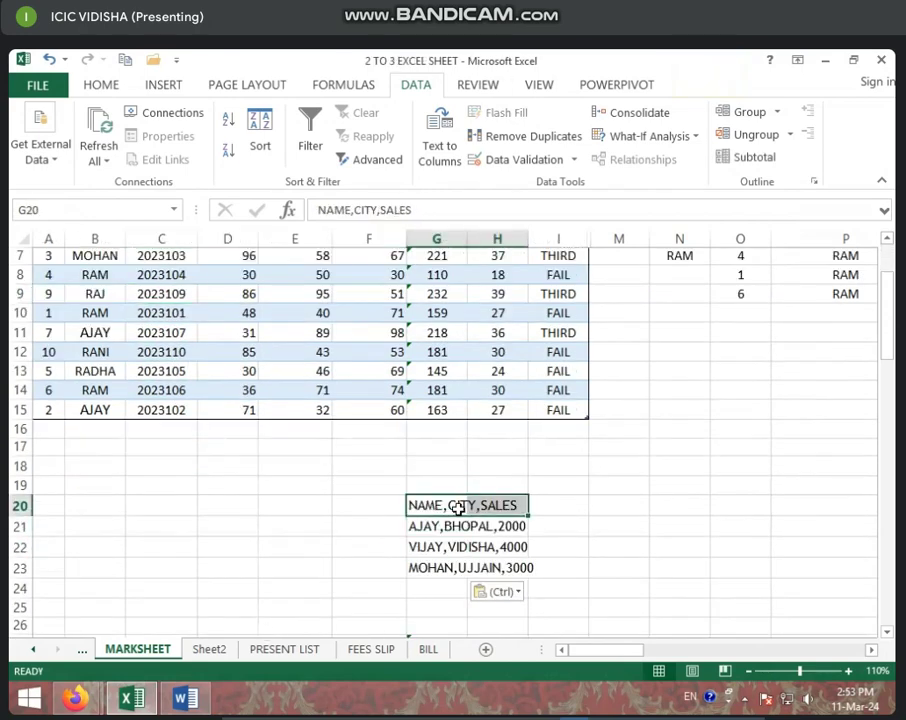
pyautogui.click(462, 564)
pyautogui.click(460, 524)
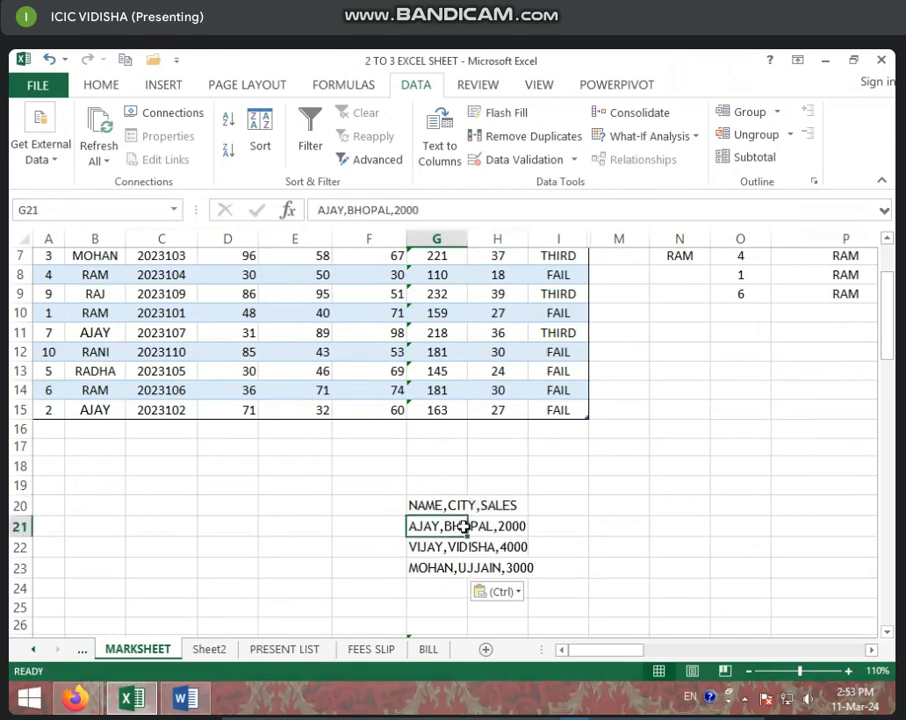
pyautogui.moveTo(424, 500); pyautogui.dragTo(522, 568)
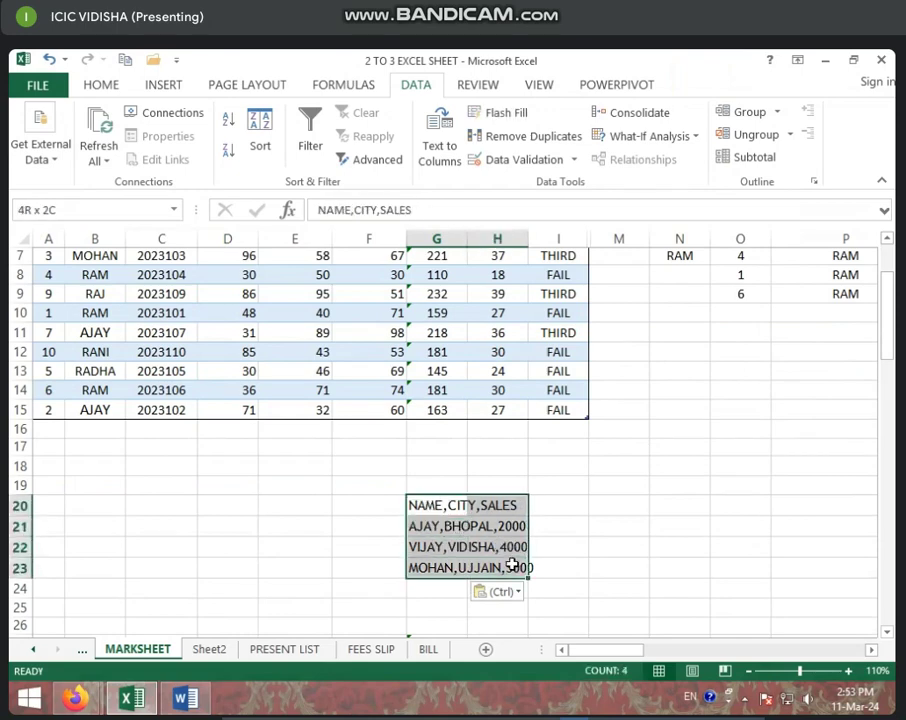
pyautogui.click(440, 154)
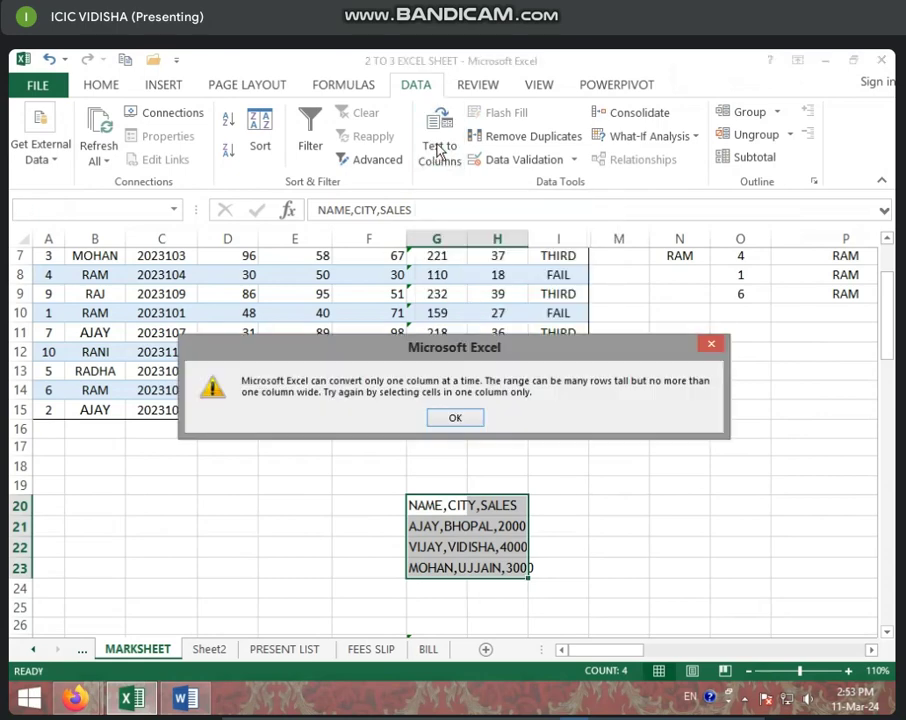
pyautogui.click(454, 417)
# Try to run Text to Columns on the header range G20:H20 only.
pyautogui.click(463, 496)
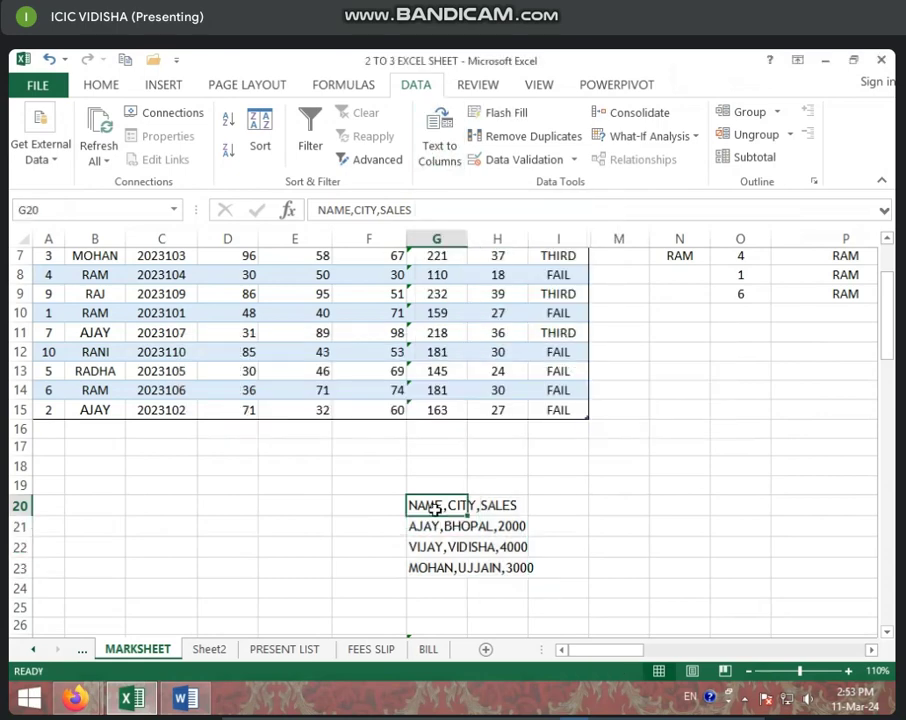
pyautogui.click(430, 546)
pyautogui.moveTo(425, 506); pyautogui.dragTo(487, 503)
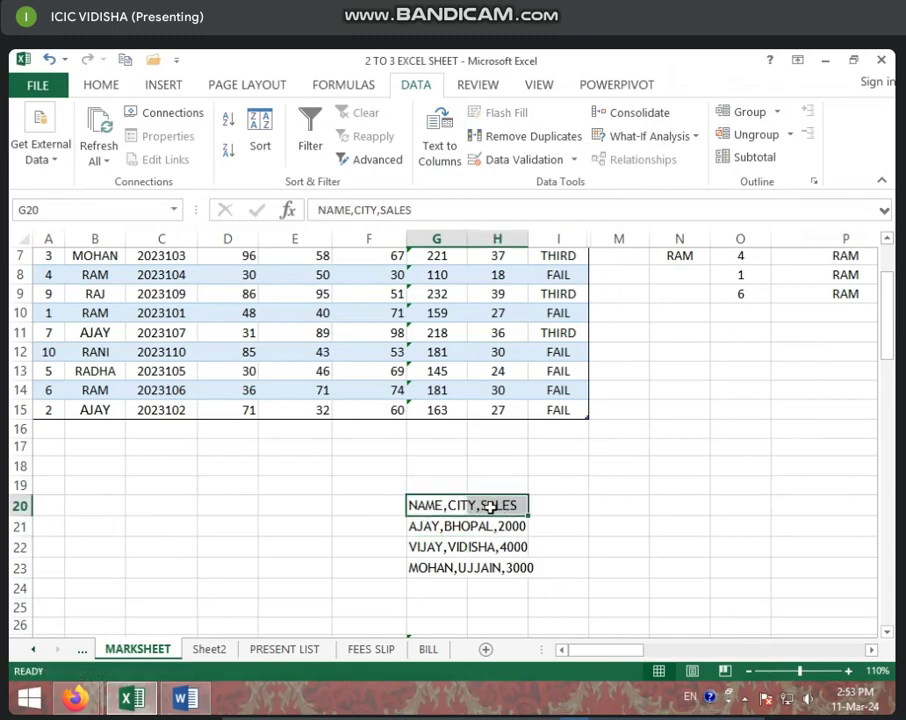
pyautogui.click(448, 148)
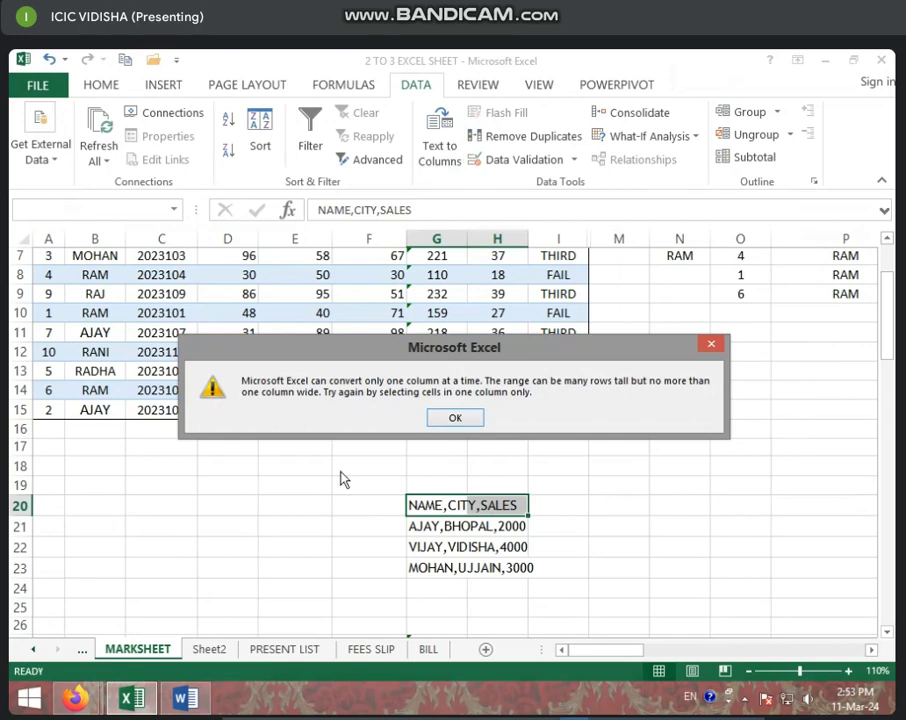
pyautogui.click(455, 420)
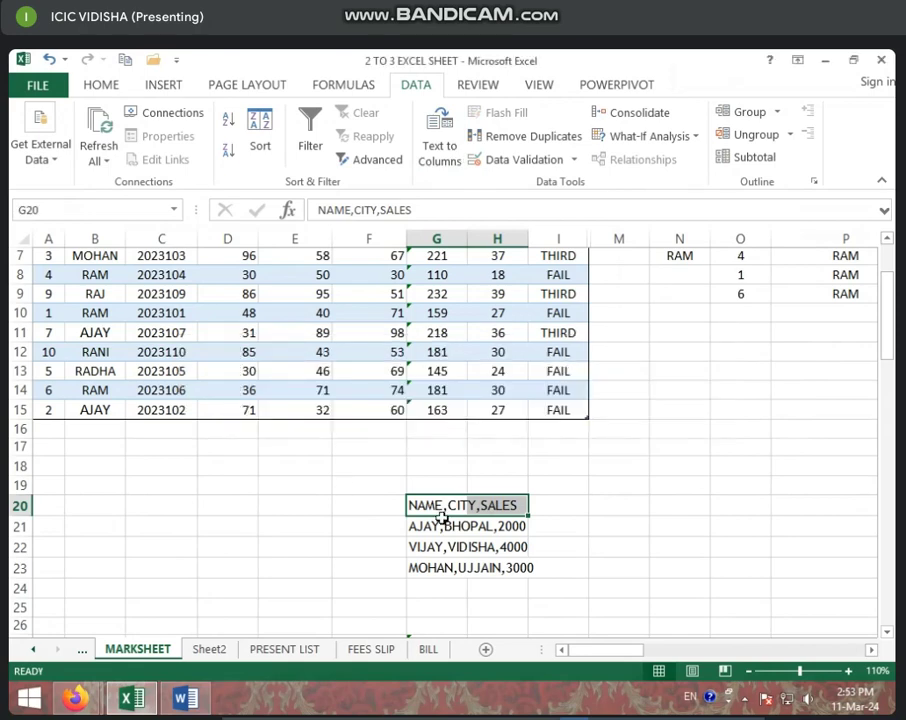
pyautogui.click(438, 522)
pyautogui.click(437, 512)
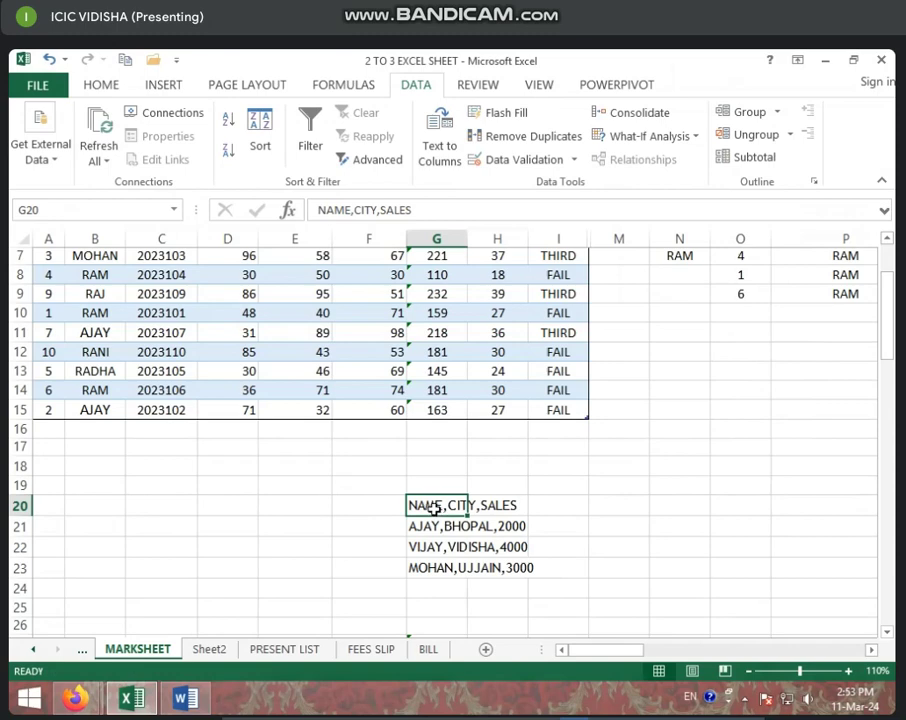
pyautogui.moveTo(437, 512); pyautogui.dragTo(438, 568)
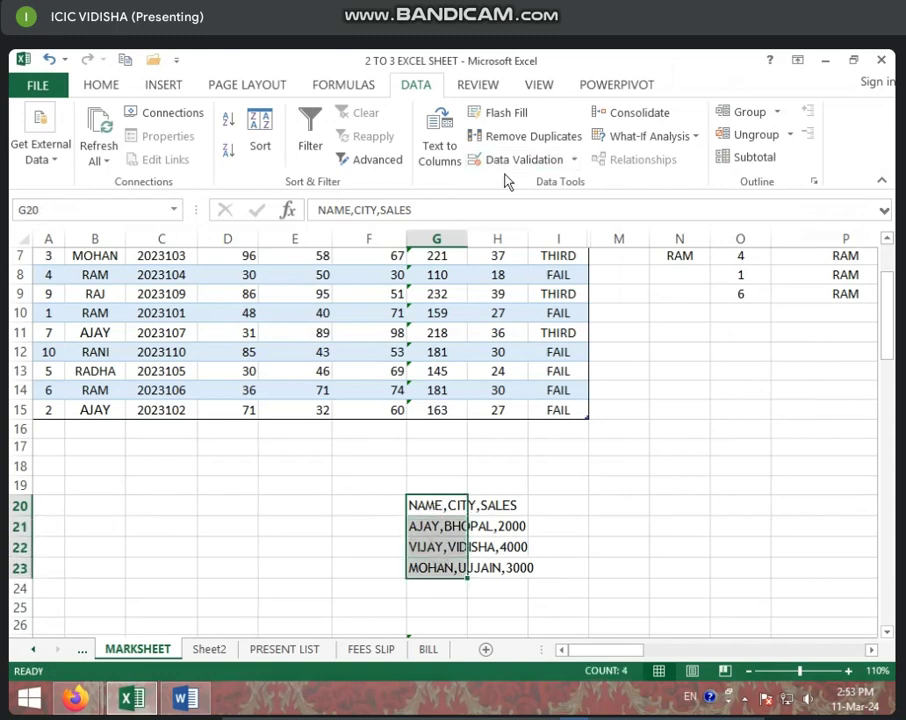
pyautogui.click(439, 135)
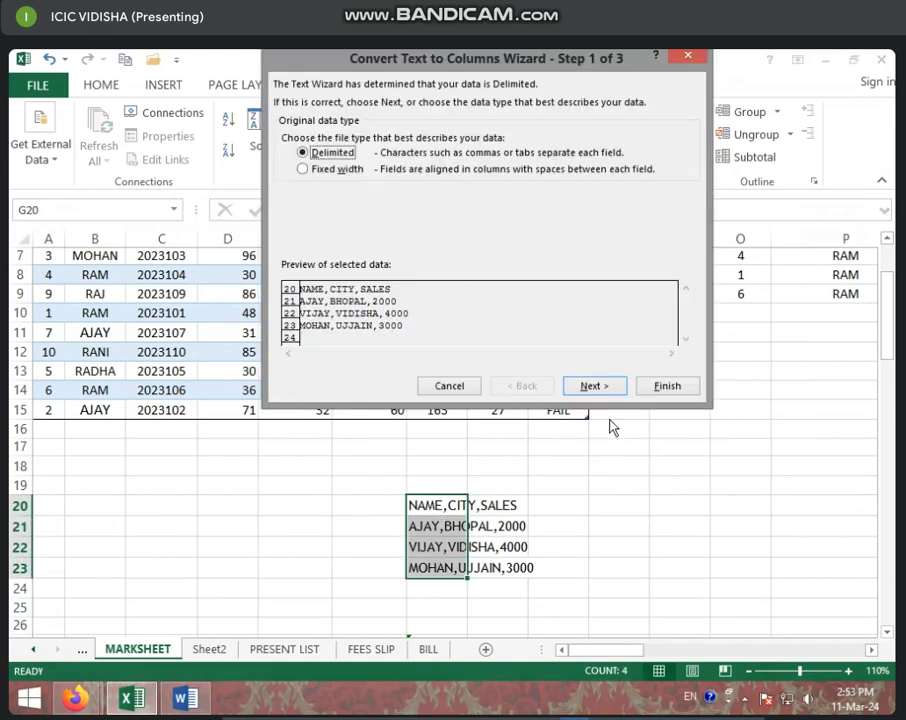
pyautogui.click(449, 386)
# Inspect cells H20 and G20 to G23 to check which column actually holds the comma-separated text.
pyautogui.click(505, 568)
pyautogui.click(497, 508)
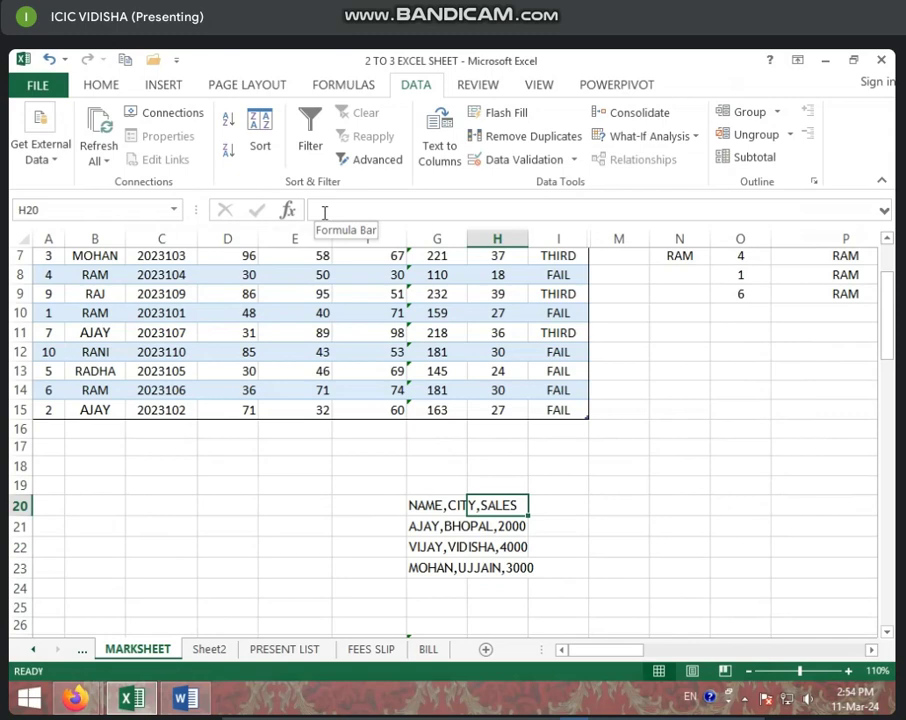
pyautogui.click(402, 526)
pyautogui.click(420, 503)
pyautogui.click(443, 532)
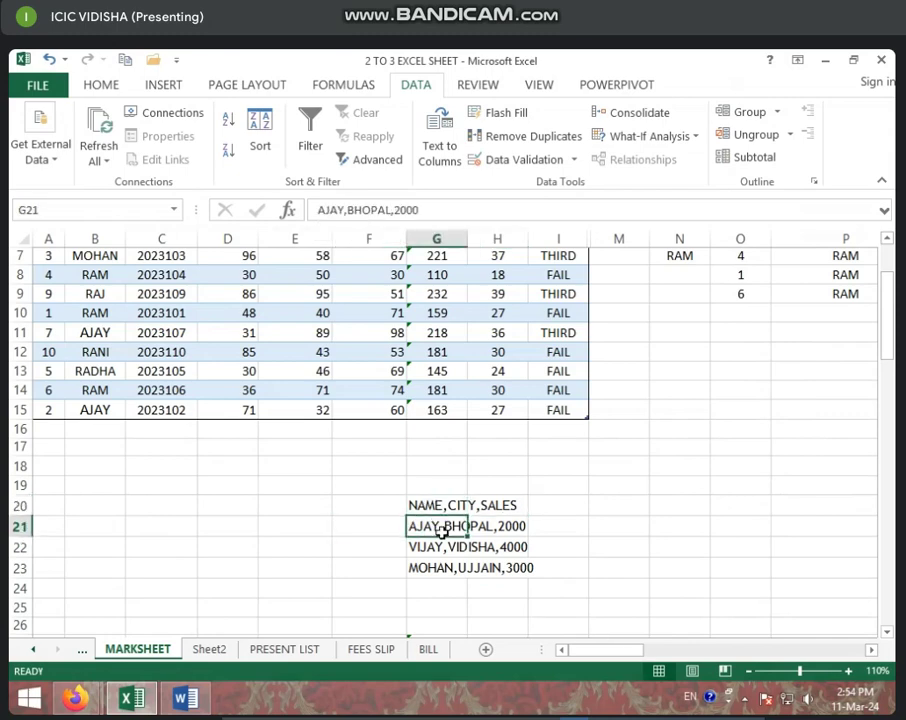
pyautogui.click(438, 549)
pyautogui.click(442, 570)
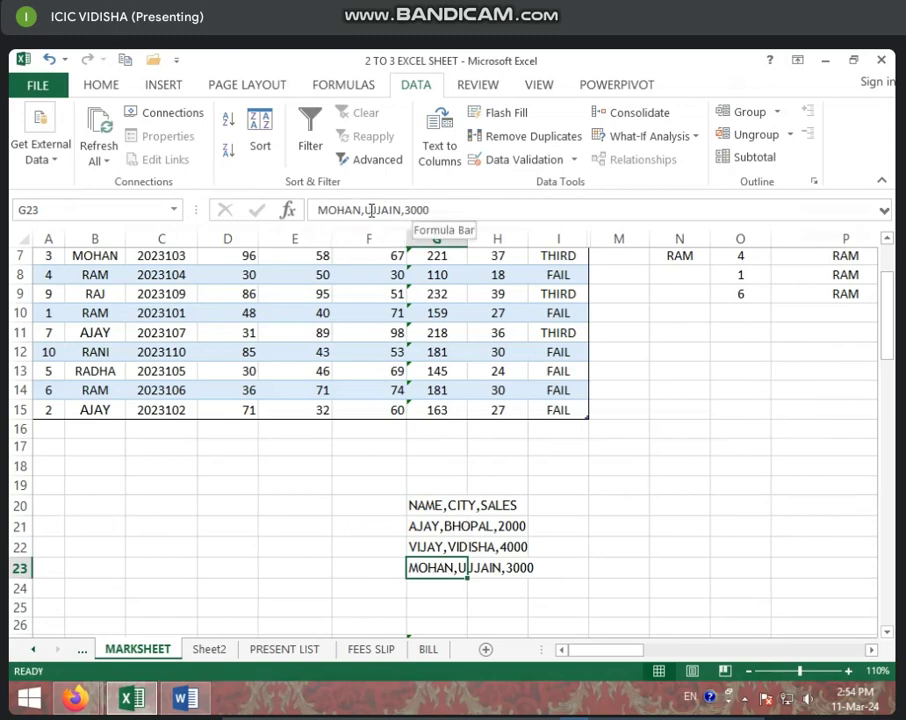
# Start Text to Columns on the single-column range G20:G23 and move the wizard aside over the marksheet table.
pyautogui.click(436, 508)
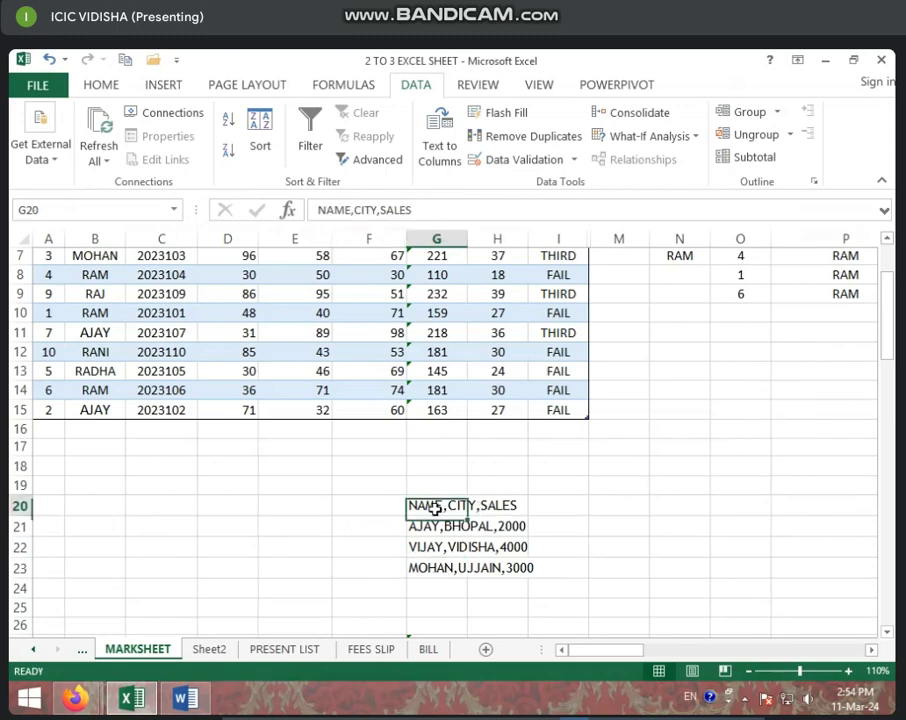
pyautogui.moveTo(436, 508); pyautogui.dragTo(453, 566)
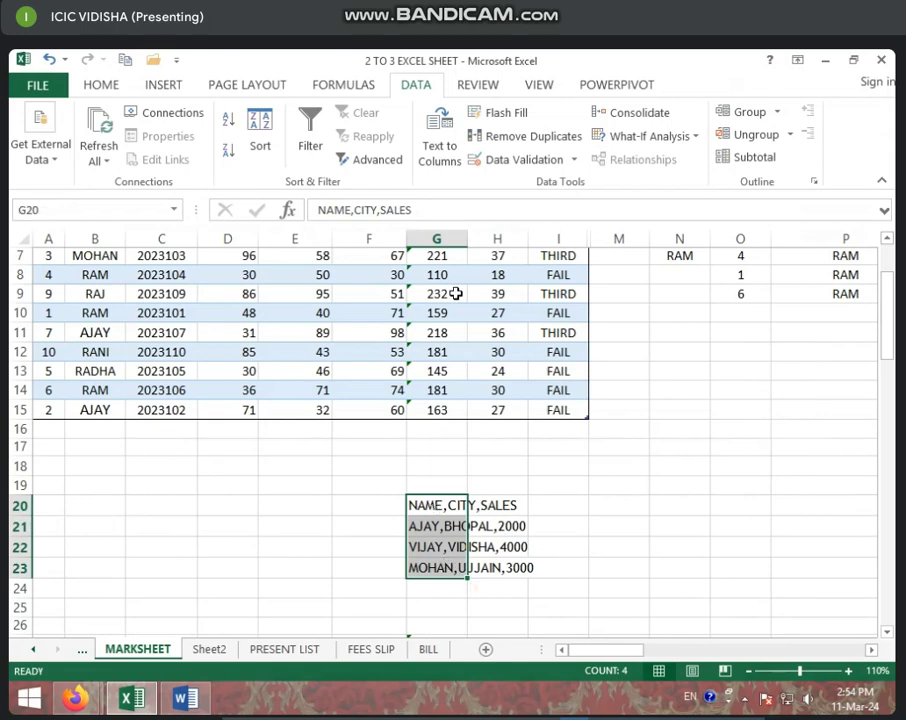
pyautogui.click(446, 163)
pyautogui.moveTo(400, 66); pyautogui.dragTo(256, 79)
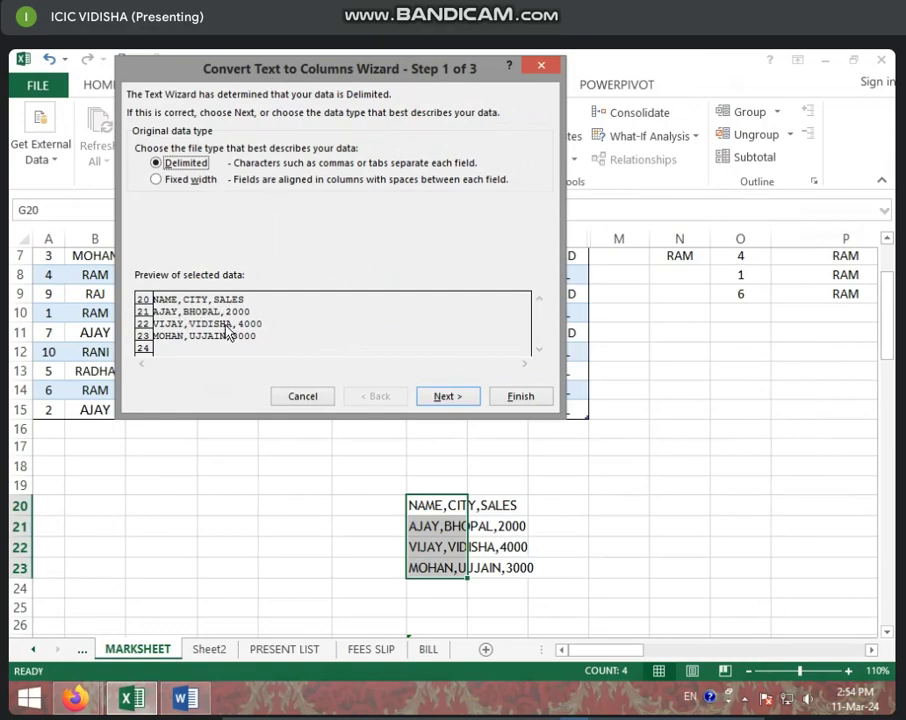